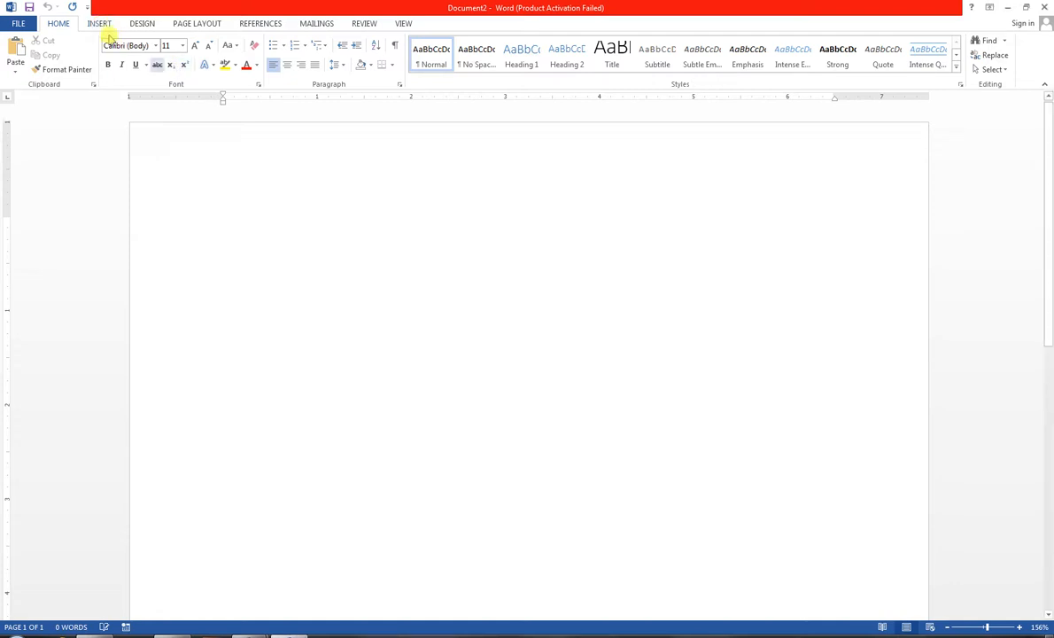
Insert a table with two columns and five rows at the start of the blank document.
left_click(99, 24)
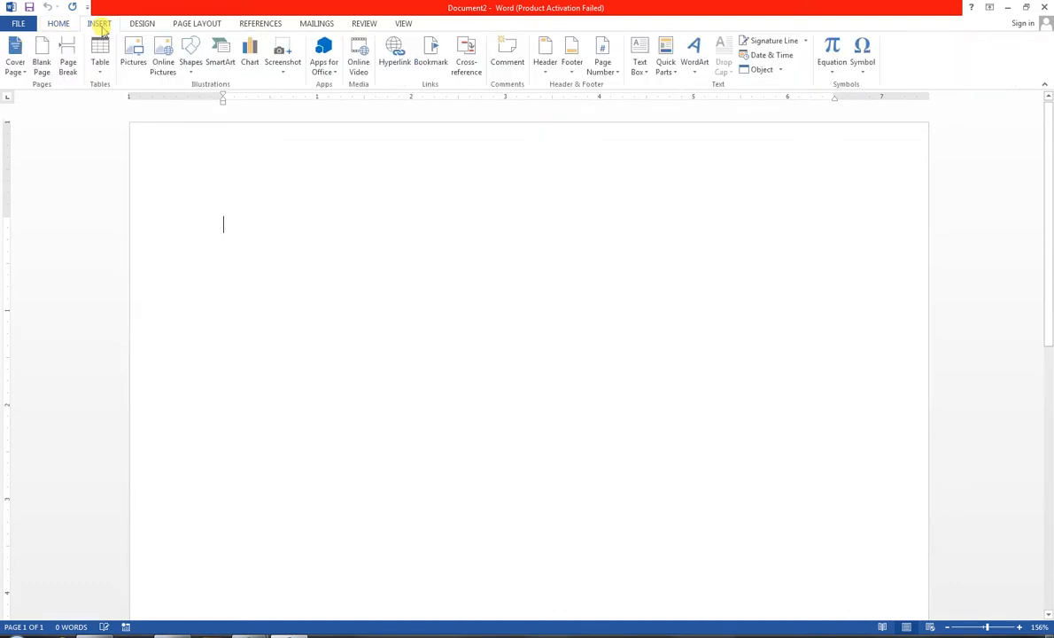
left_click(112, 77)
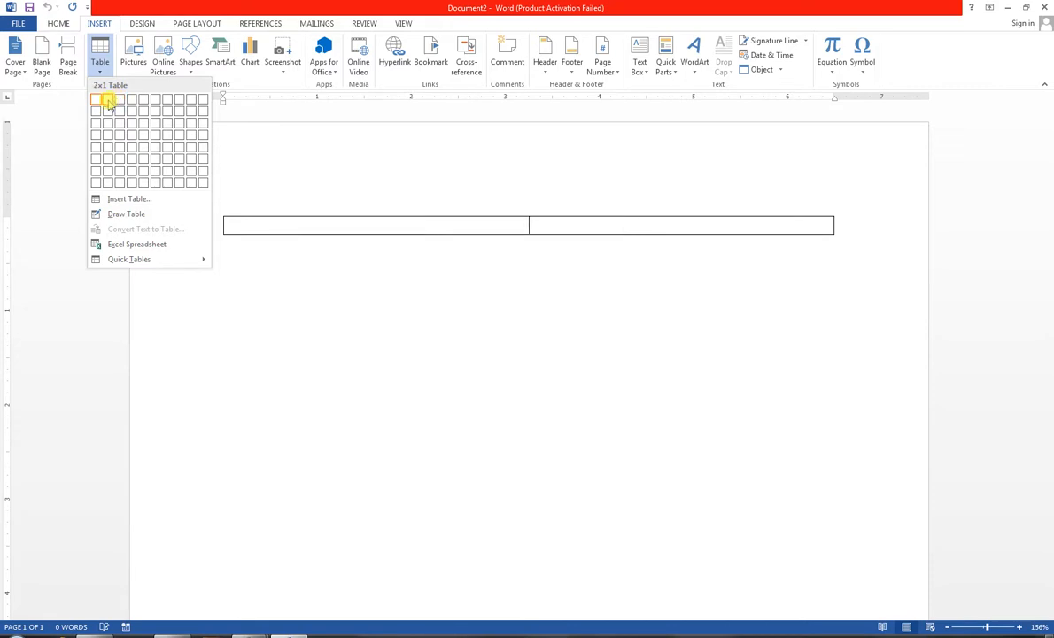
left_click(103, 149)
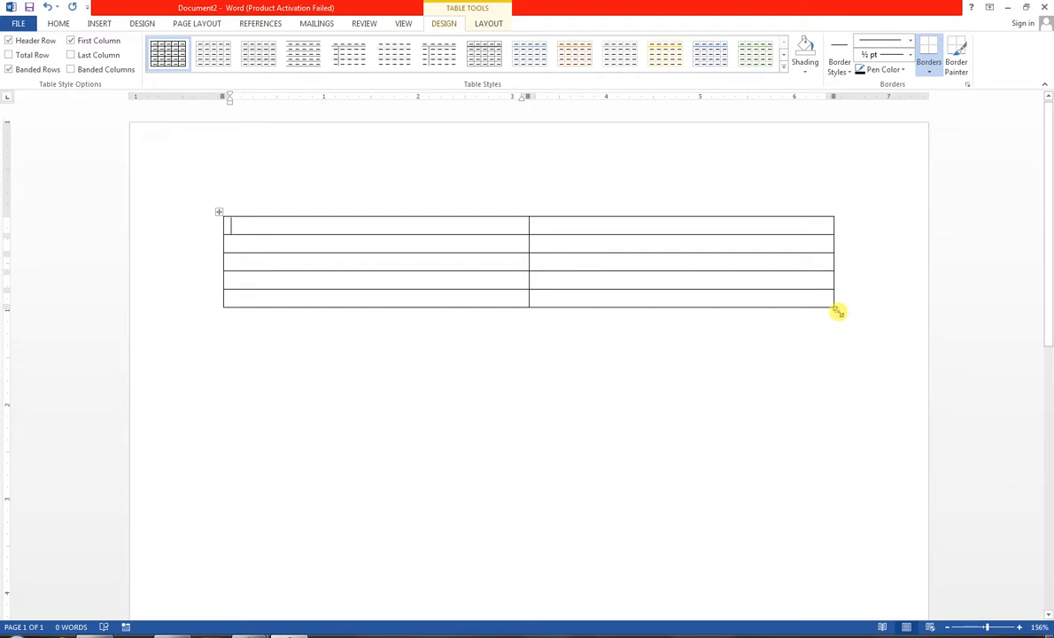
Resize the table to about 3.6 inches wide with a first column of about 1.2 inches, and move it to the right half of the page.
left_click_drag(836, 310, 566, 357)
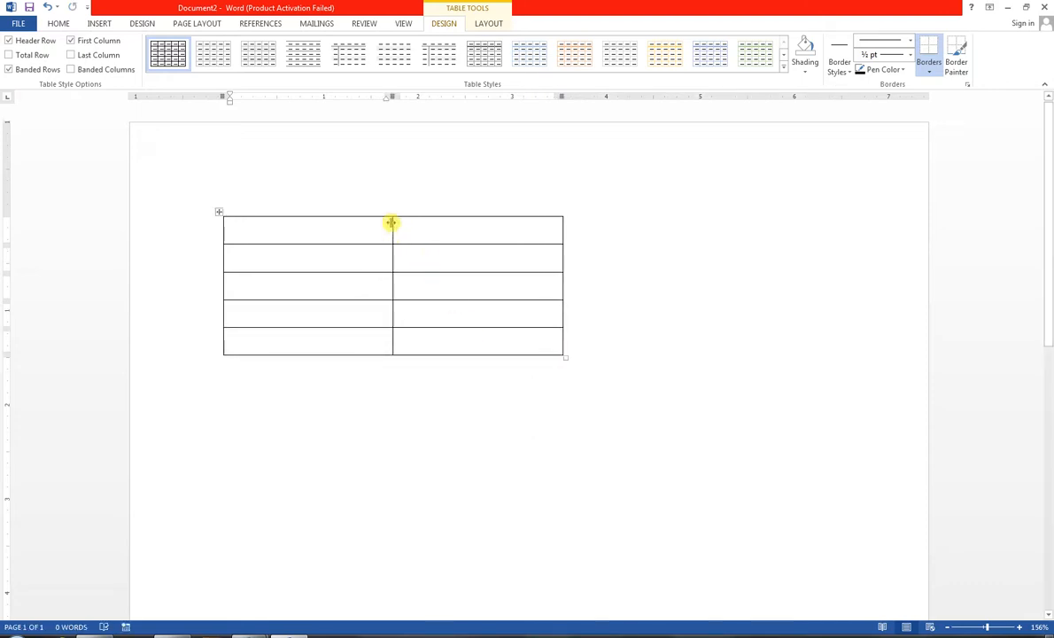
left_click_drag(390, 223, 336, 228)
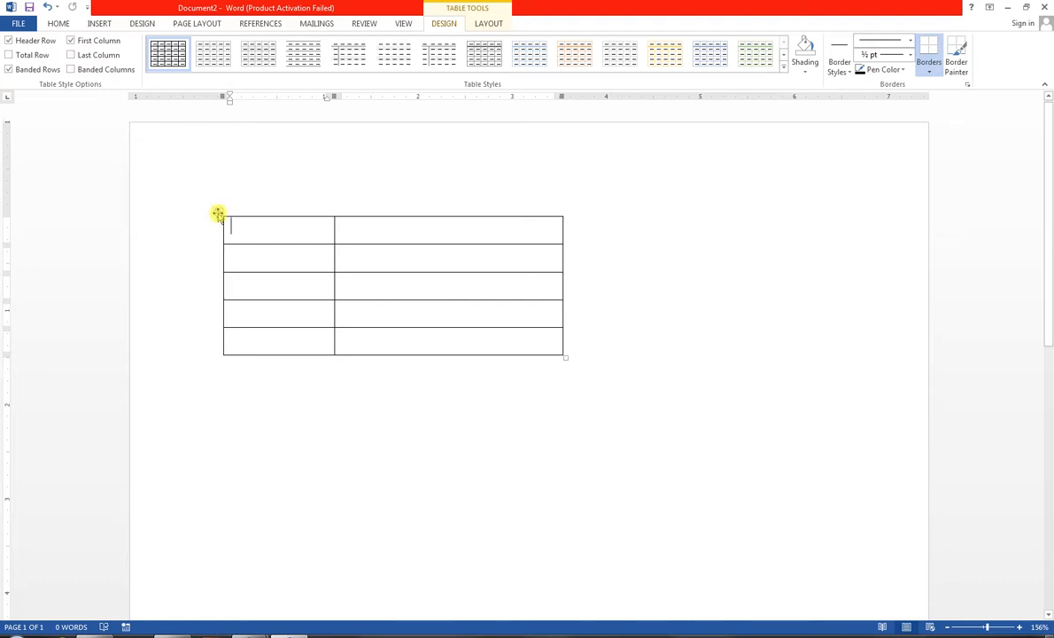
left_click_drag(219, 212, 536, 289)
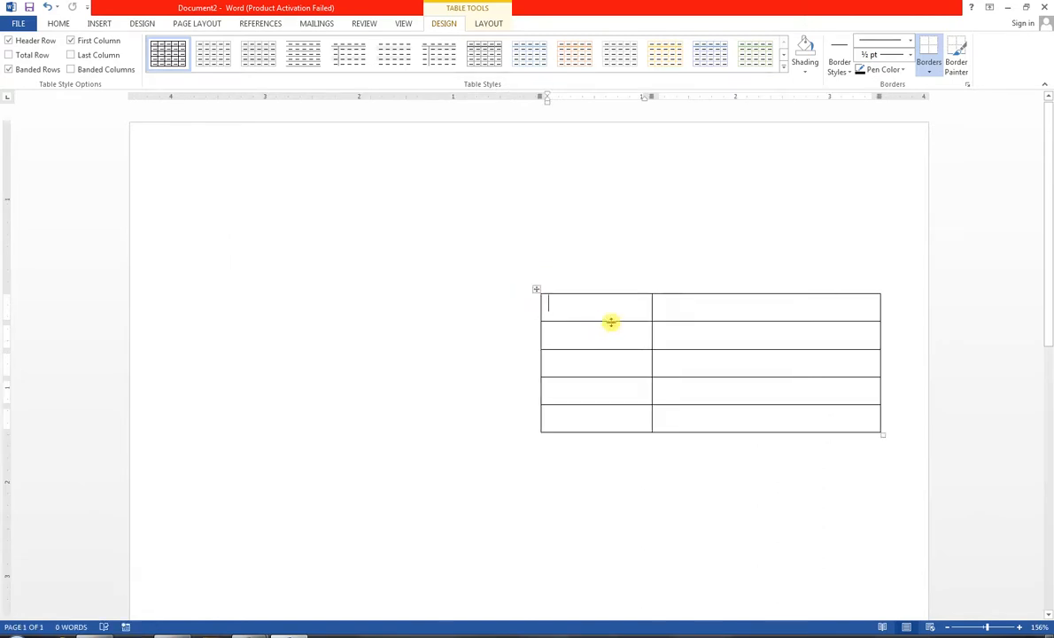
Remove the left and right outer borders from the whole table.
left_click(536, 288)
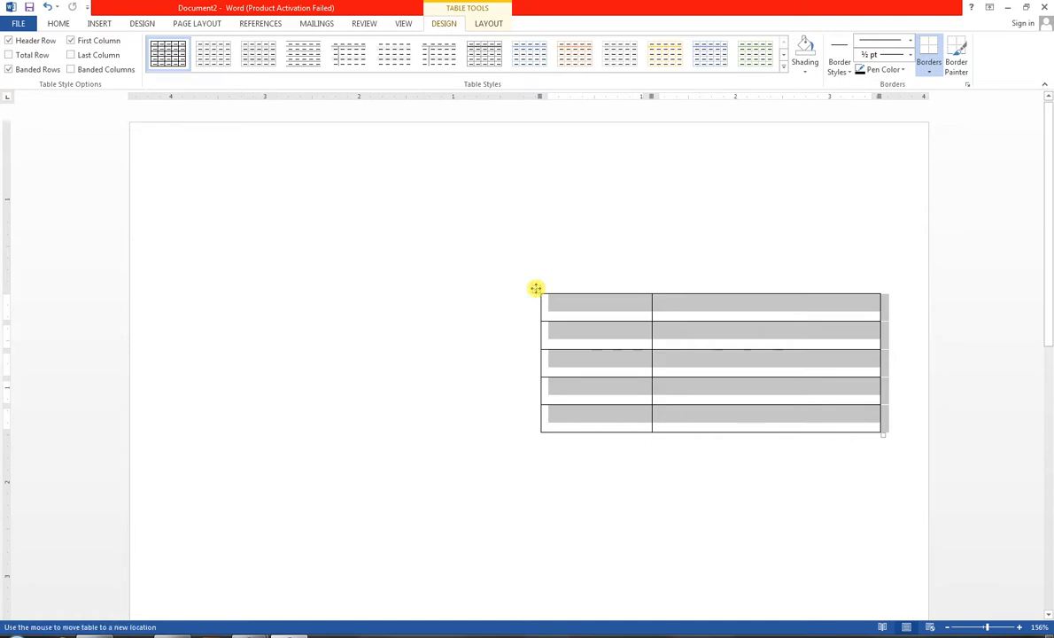
left_click(929, 71)
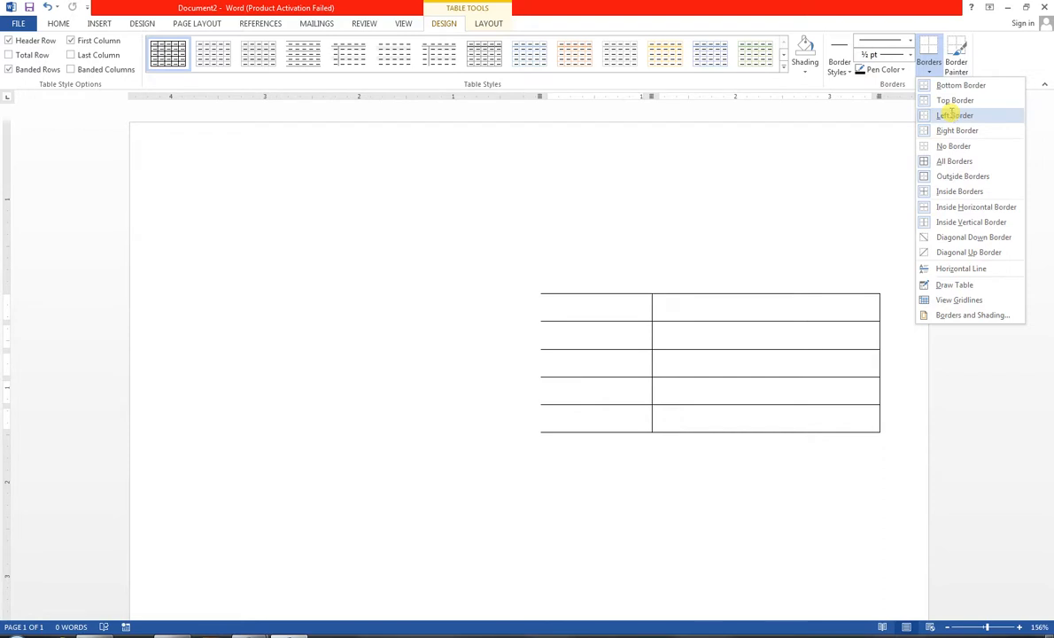
left_click(951, 115)
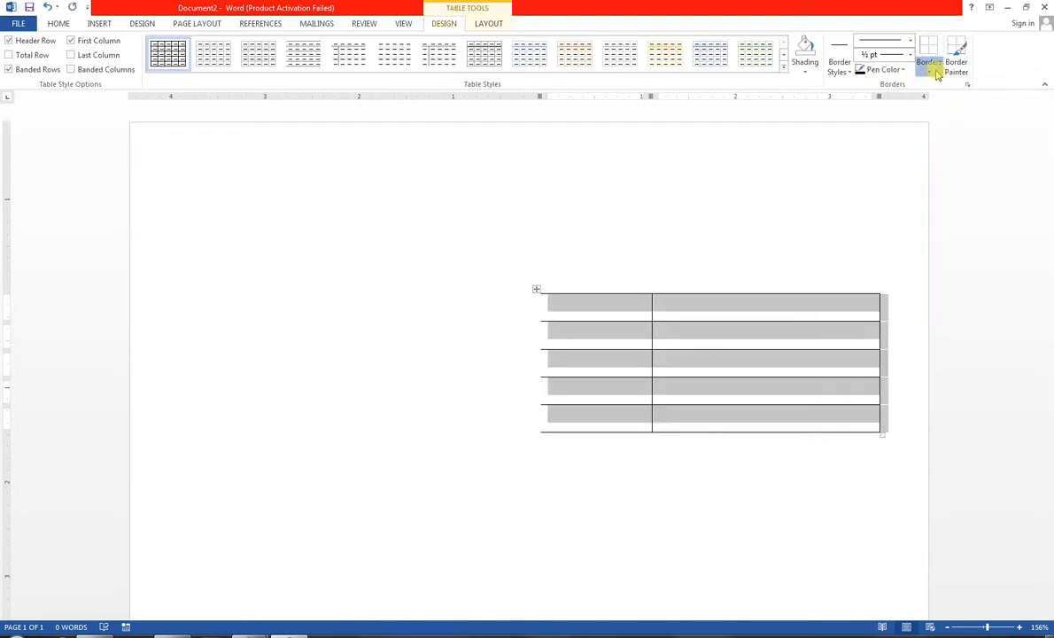
left_click(932, 73)
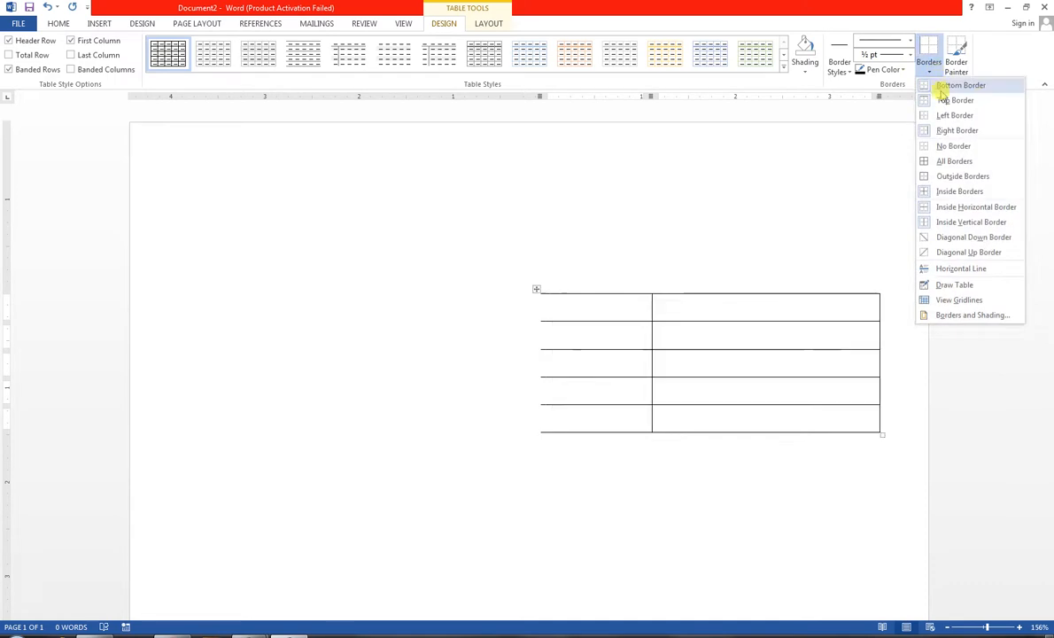
left_click(943, 131)
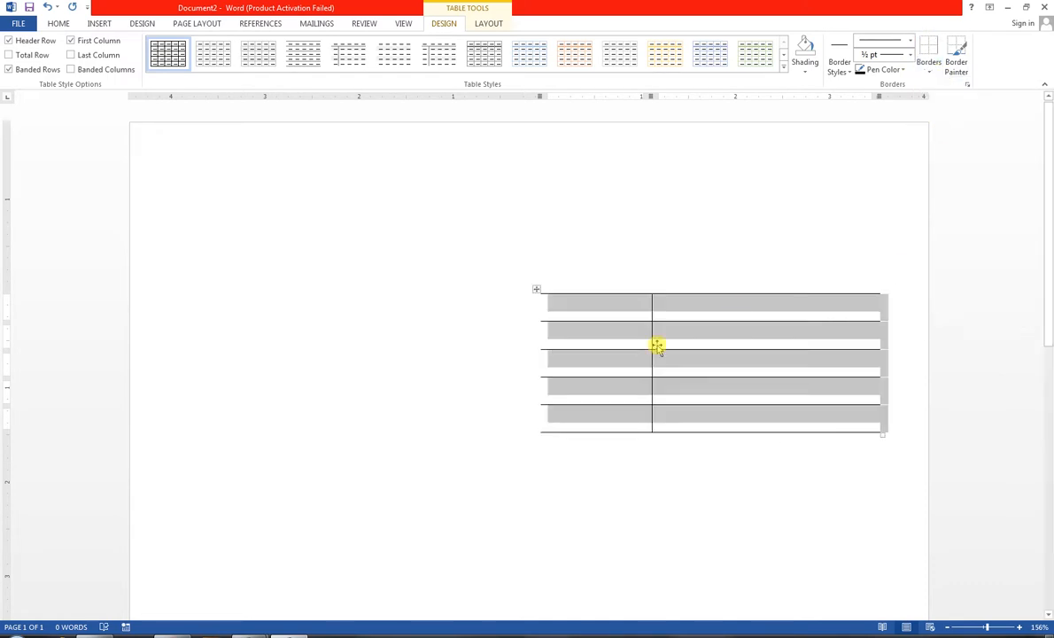
Change all borders of the table to a ½ pt dashed line style.
left_click(849, 71)
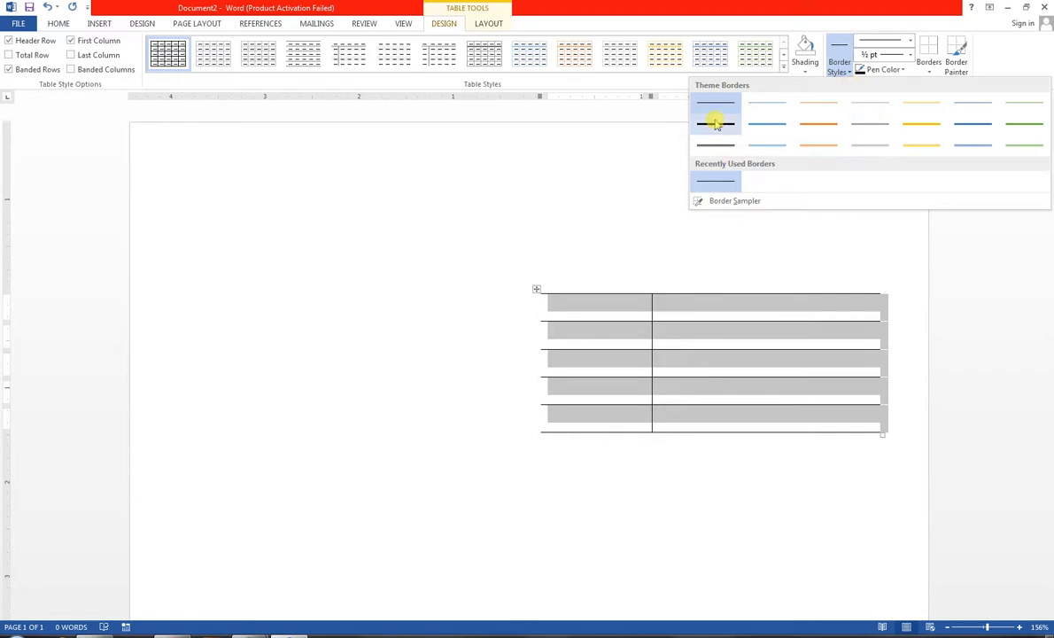
left_click(832, 11)
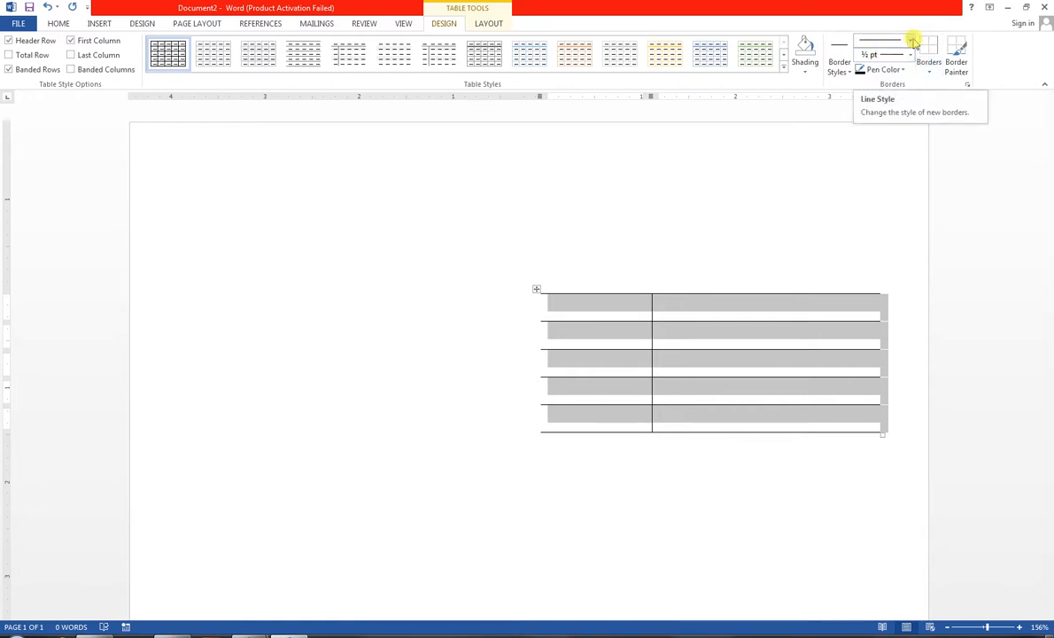
left_click(911, 42)
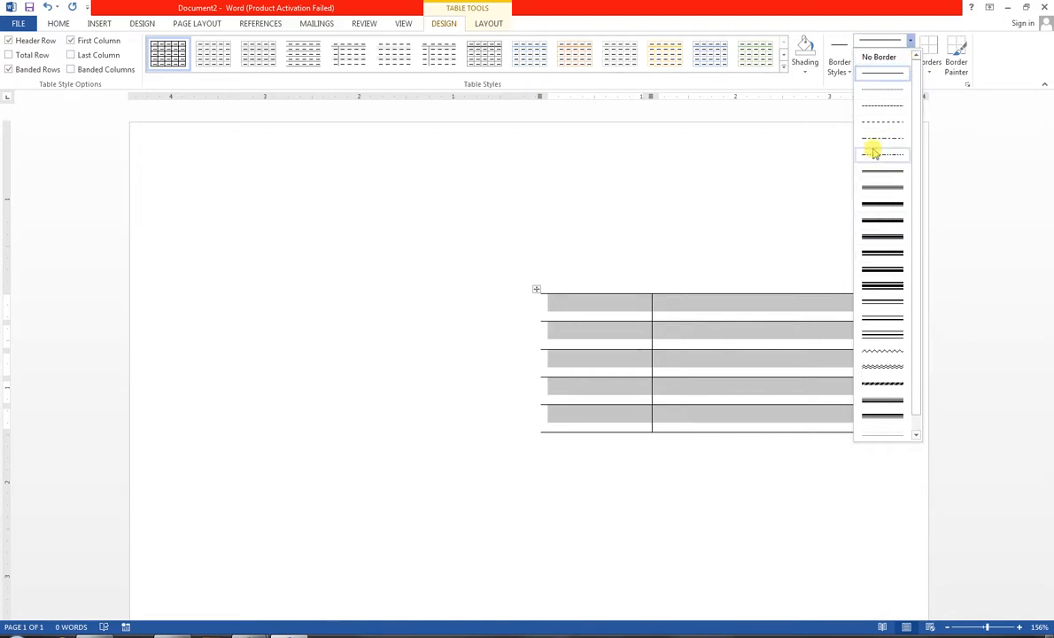
left_click(871, 126)
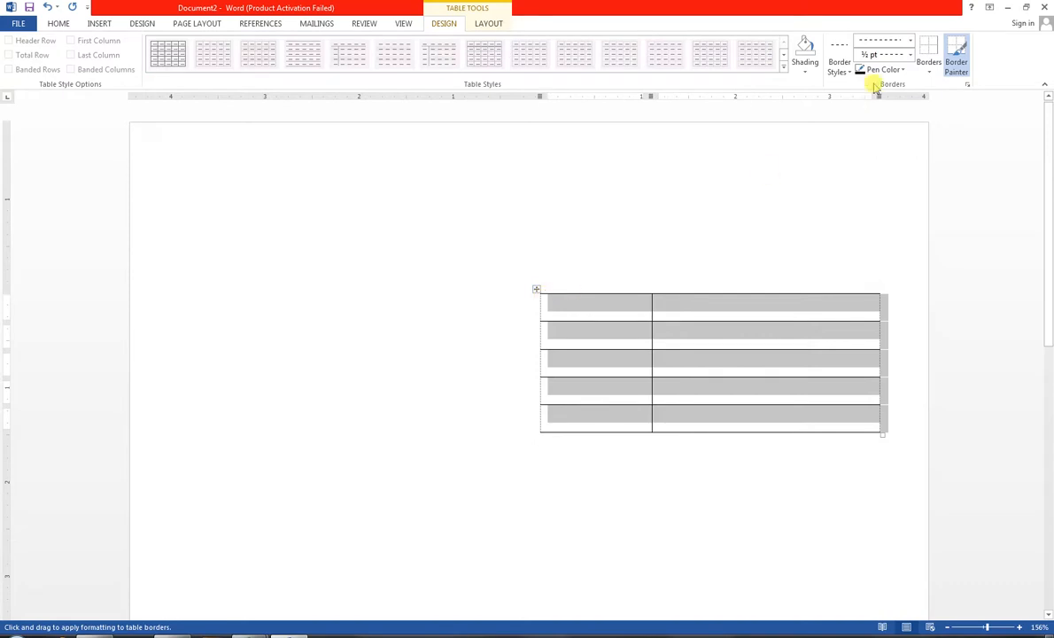
left_click(927, 73)
left_click(926, 73)
left_click_drag(541, 293, 817, 293)
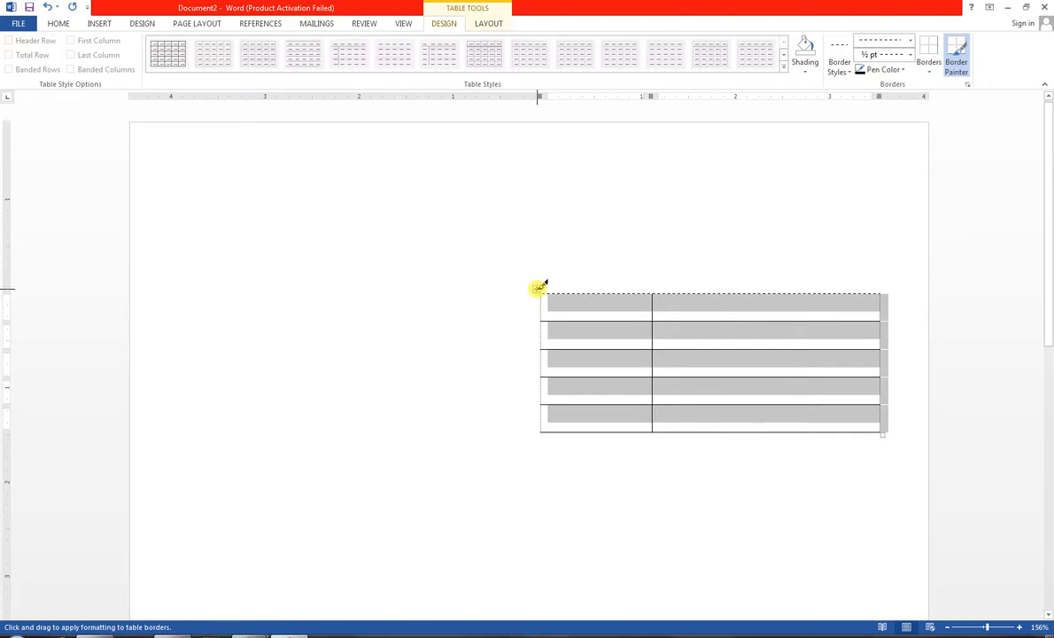
left_click(929, 69)
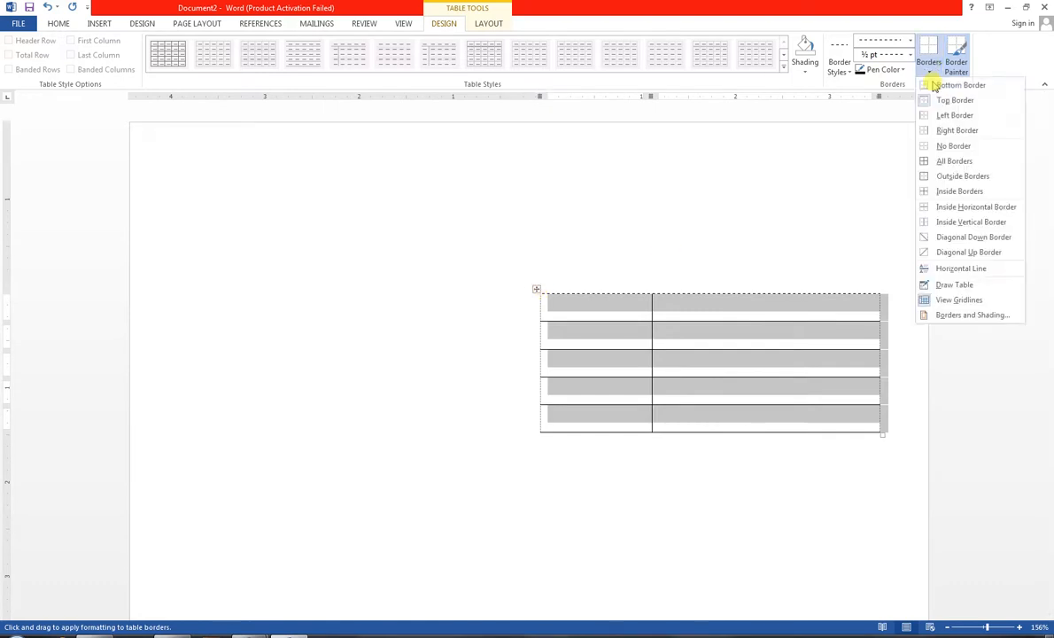
left_click(929, 162)
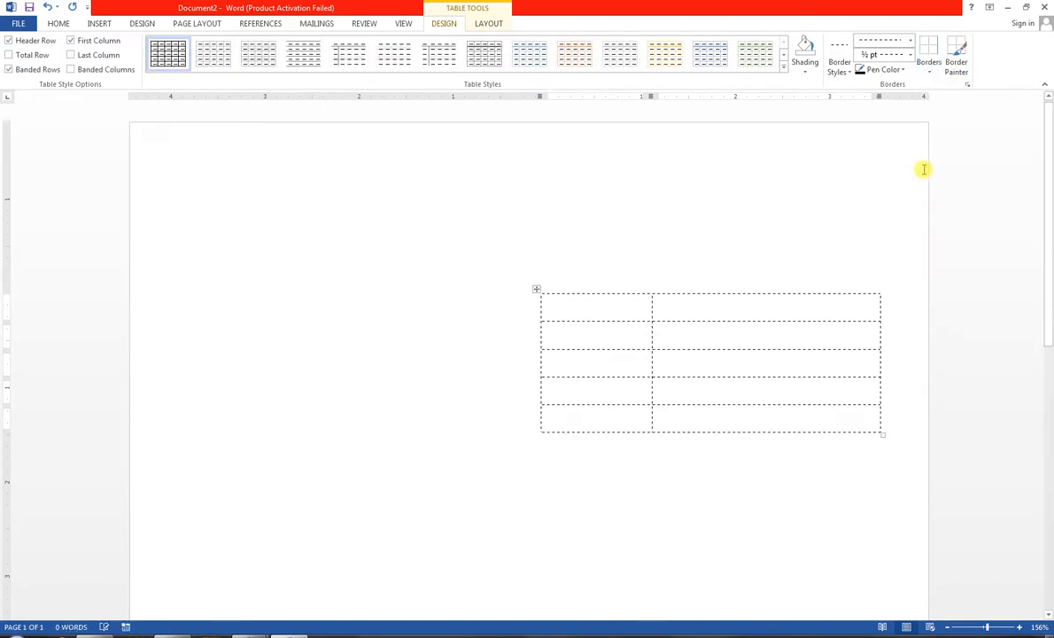
Remove the right and left outer borders from the dashed table.
left_click(928, 70)
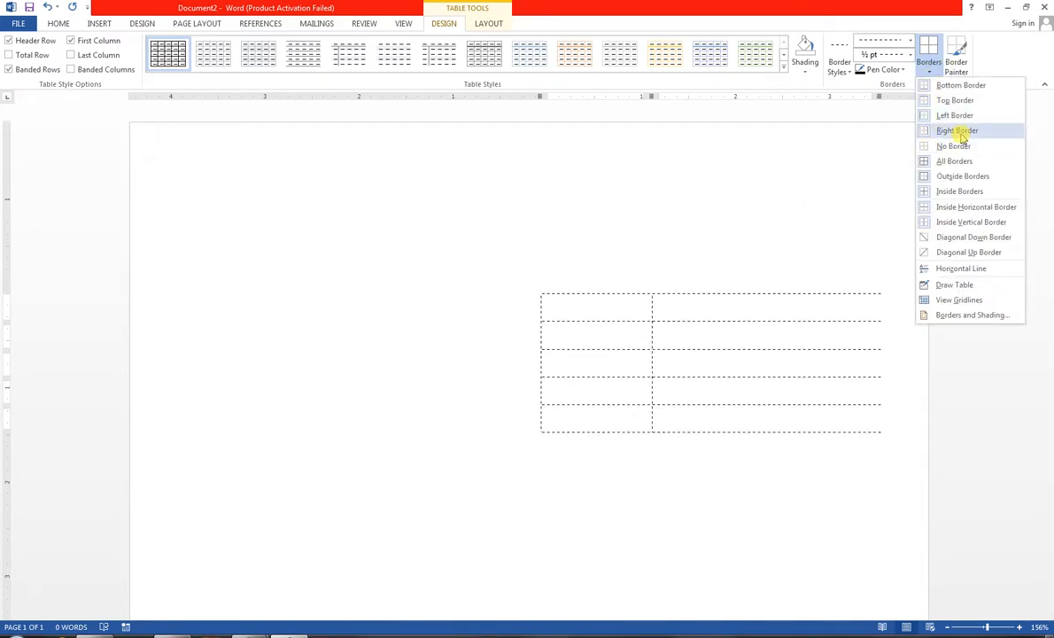
left_click(960, 132)
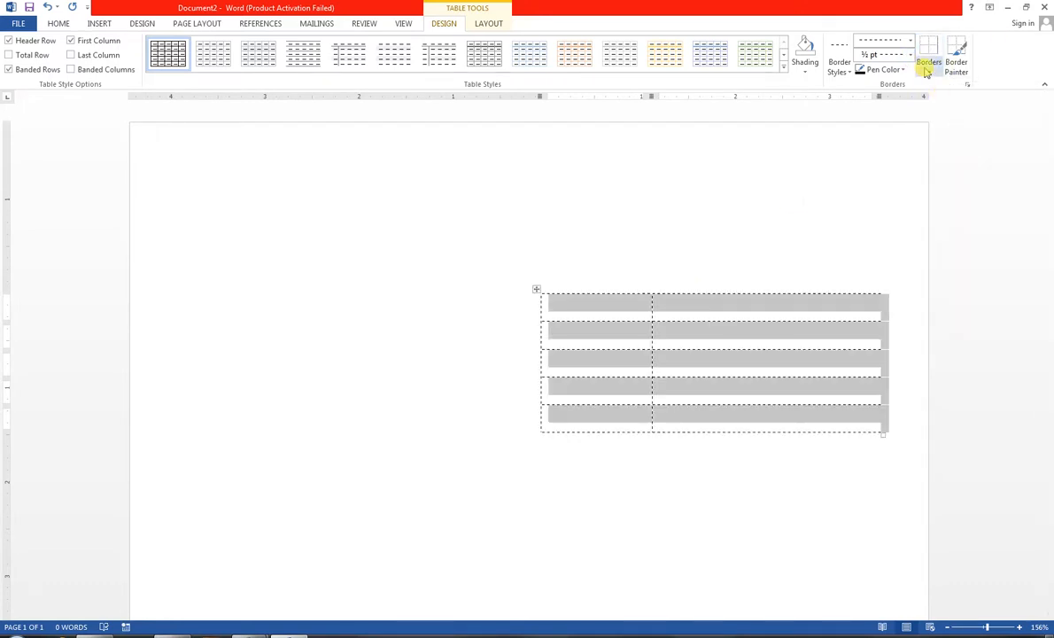
left_click(928, 72)
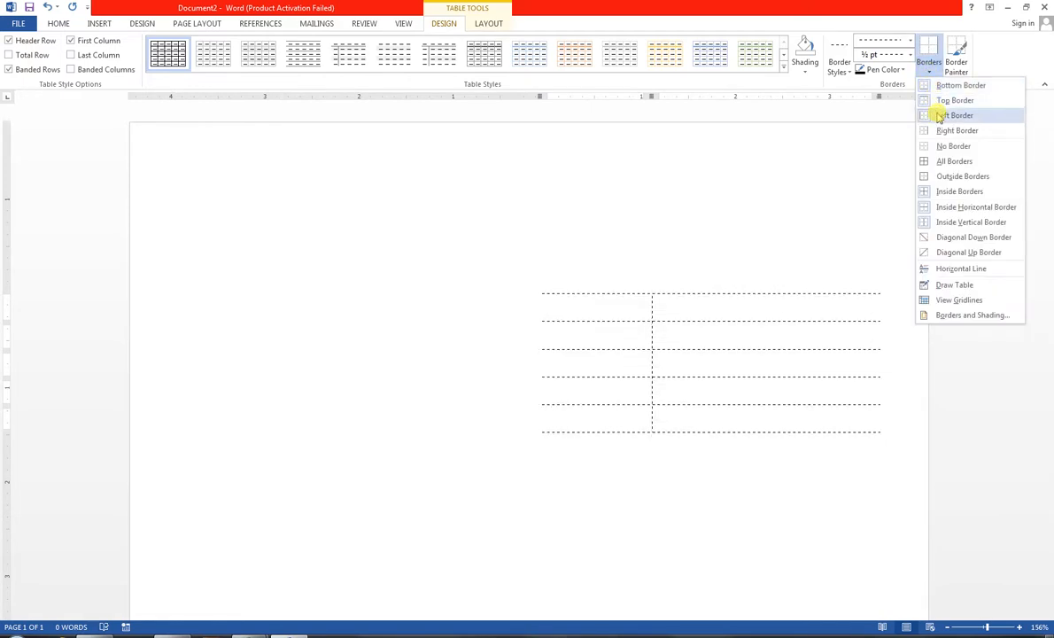
left_click(939, 116)
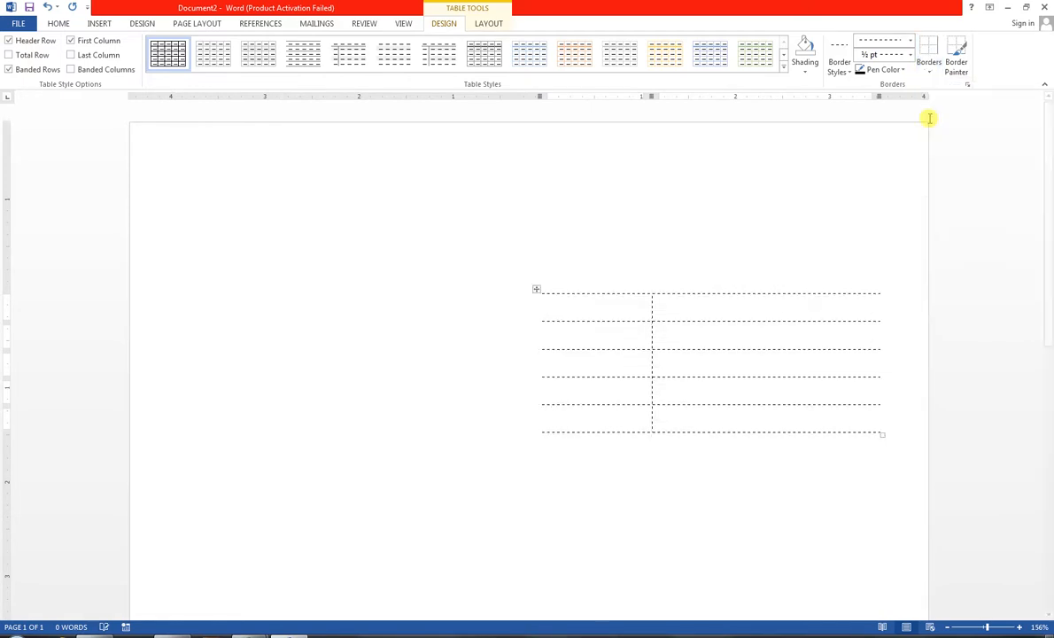
left_click(580, 312)
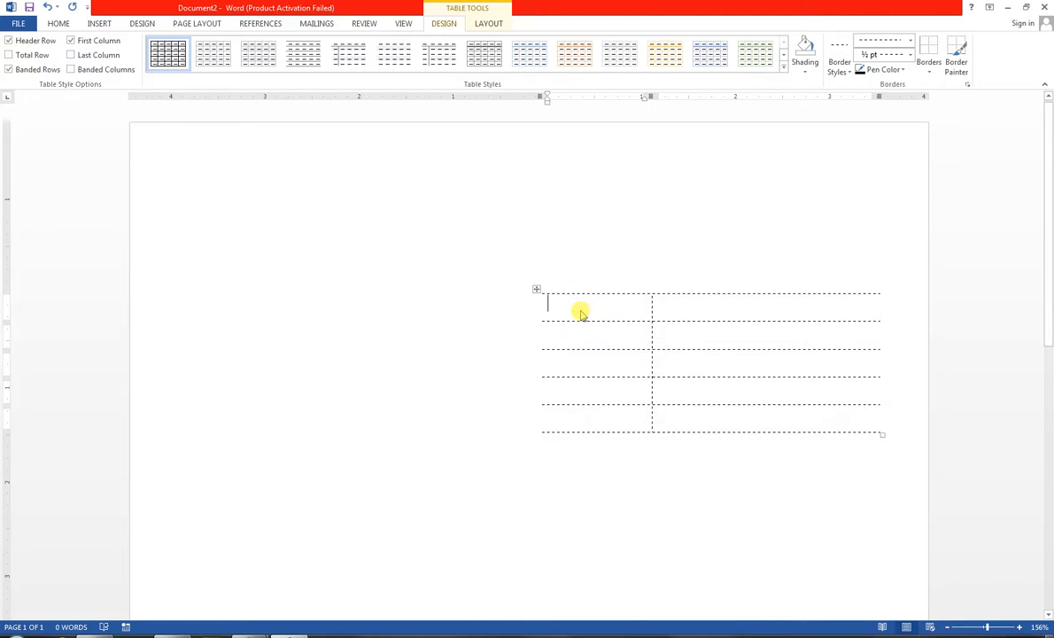
Try a smaller font size on the whole table and set it back to 11 pt.
left_click(536, 289)
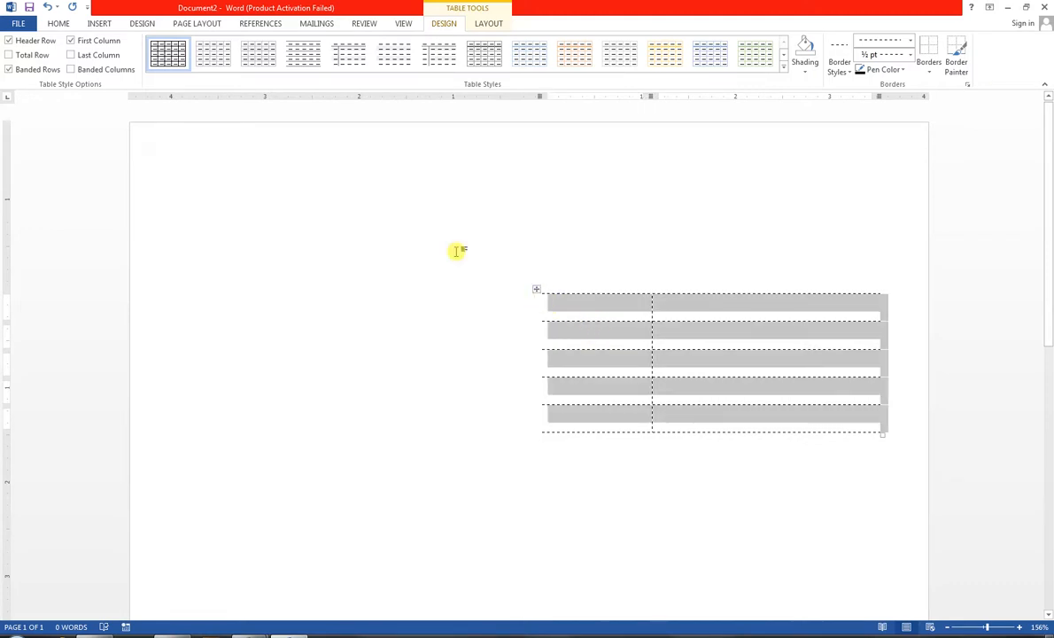
left_click(55, 24)
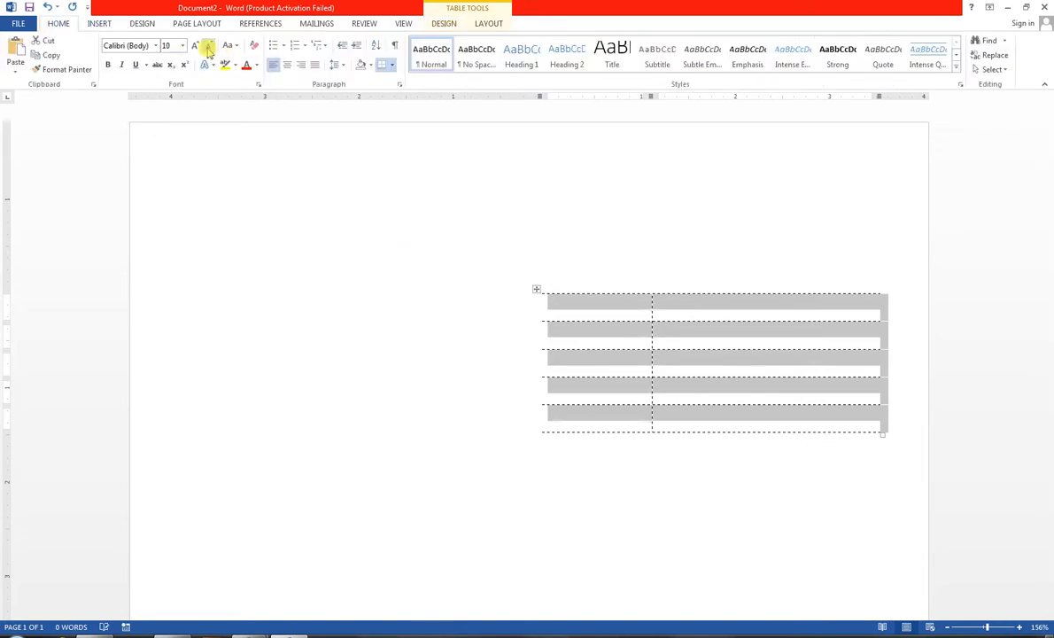
left_click(208, 49)
left_click(192, 47)
left_click(192, 48)
Enter the labels "Date:", "Voucher No:", "Ledger:", "Accounts:" and "Pay to:" down the first column.
left_click(623, 315)
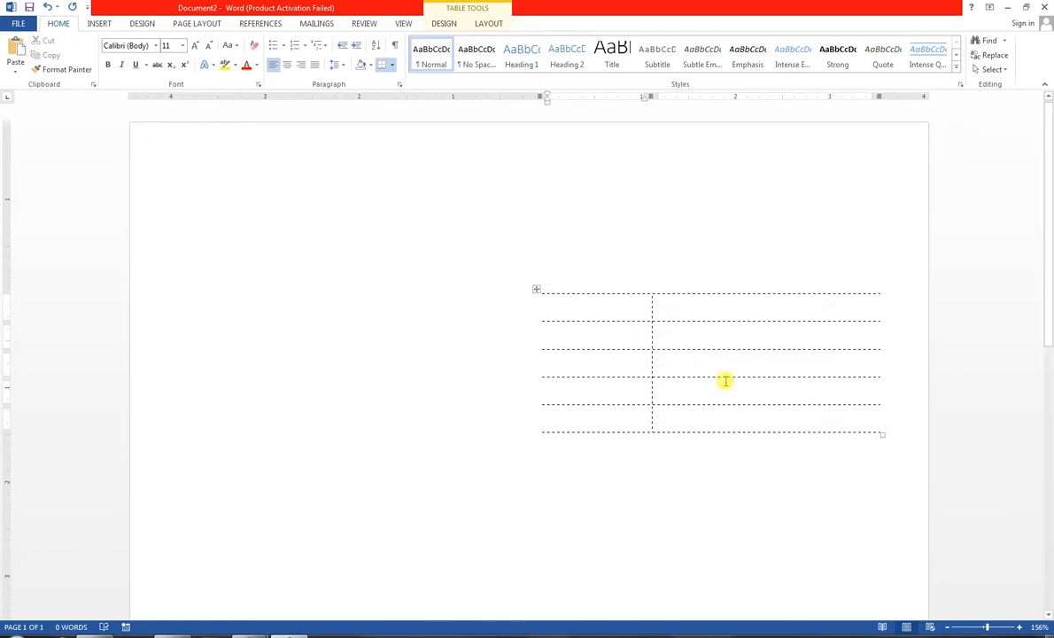
type("d")
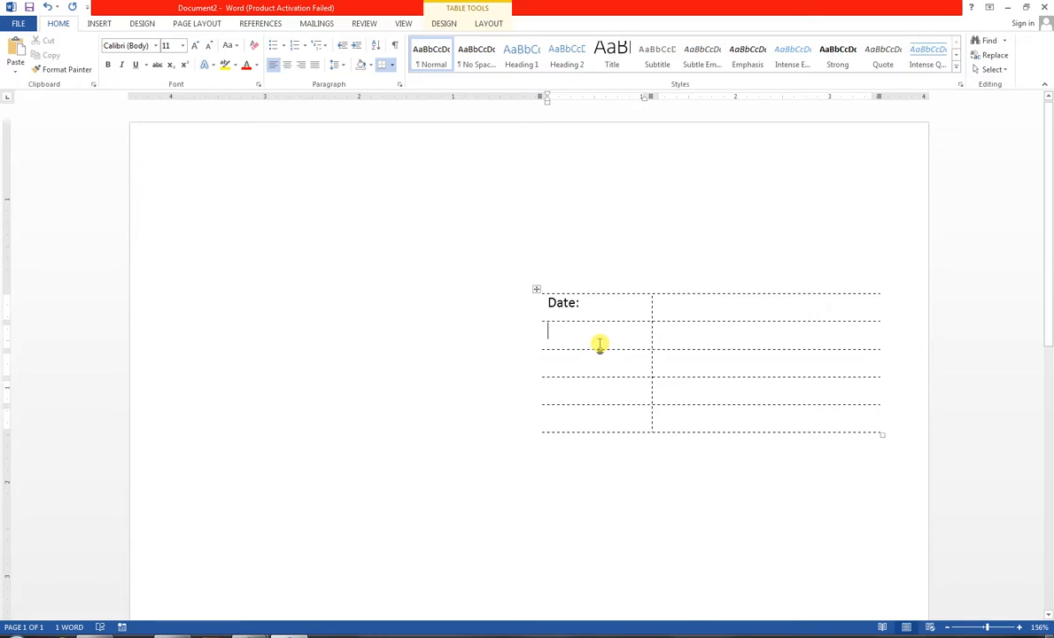
type("Voucher No:")
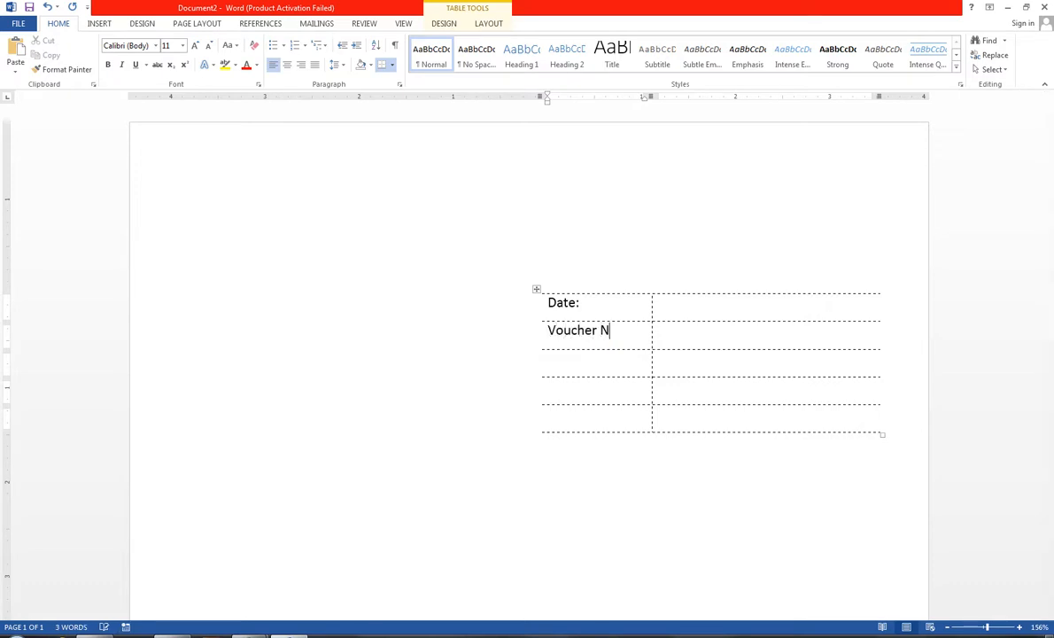
left_click(611, 363)
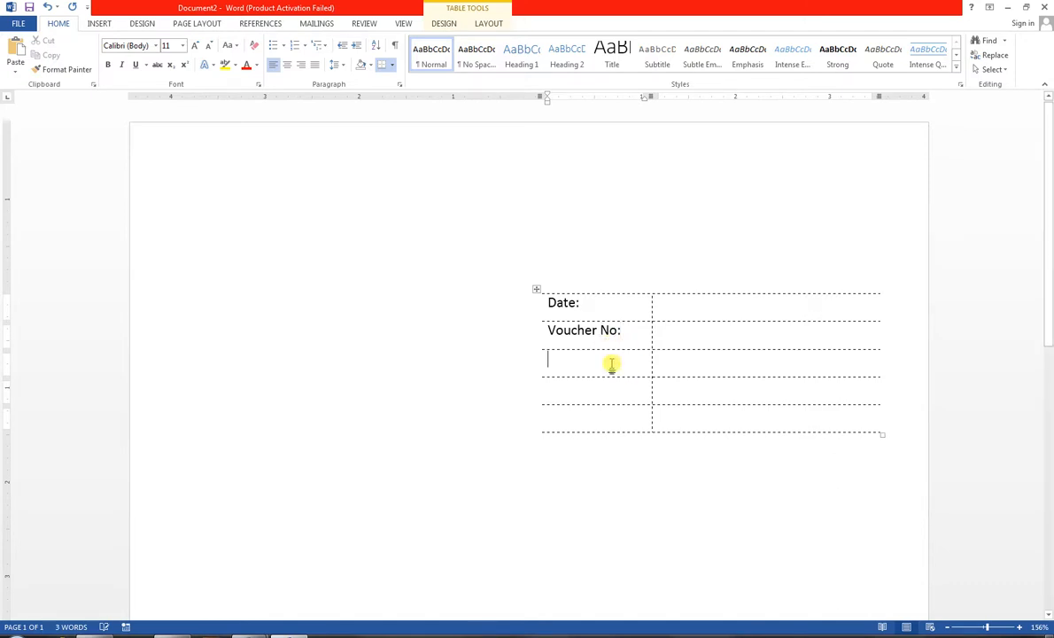
type("I")
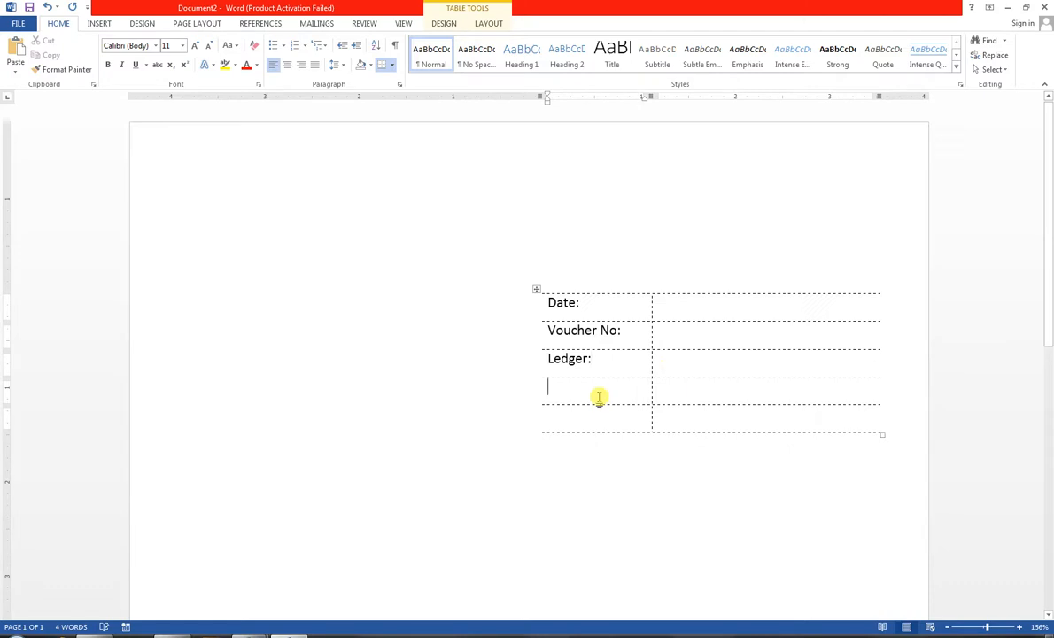
left_click(599, 398)
type("AS")
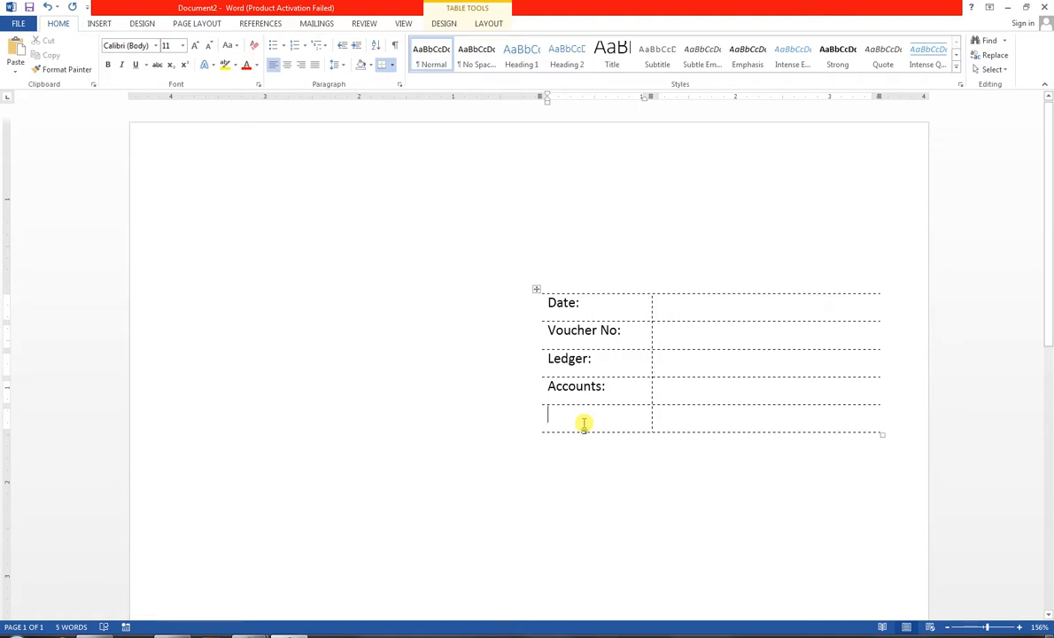
type("Pay to:")
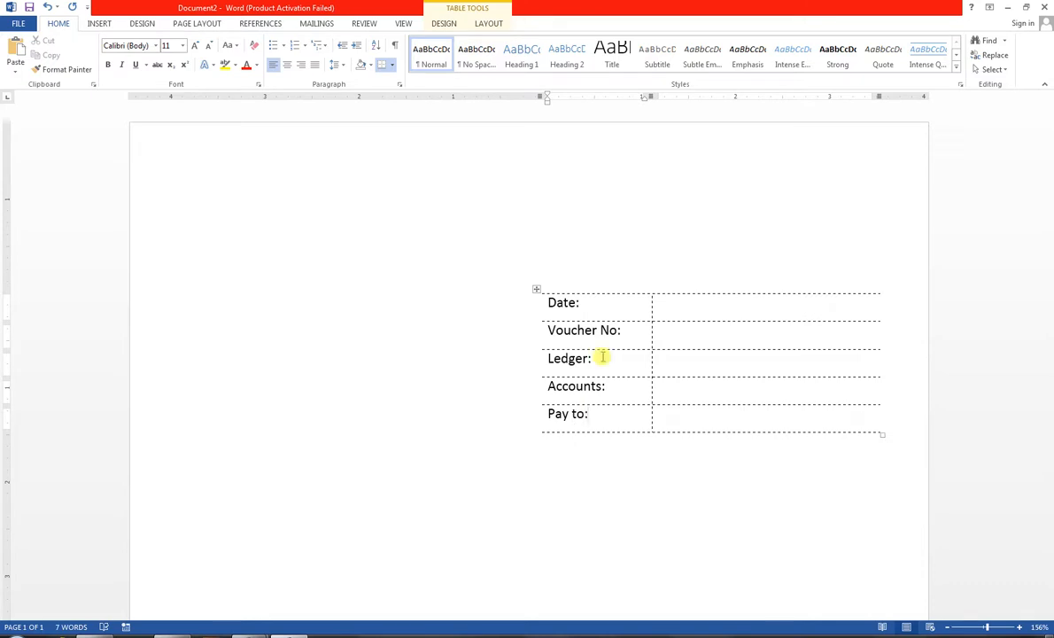
Align the contents of all table cells to the top right.
left_click(536, 289)
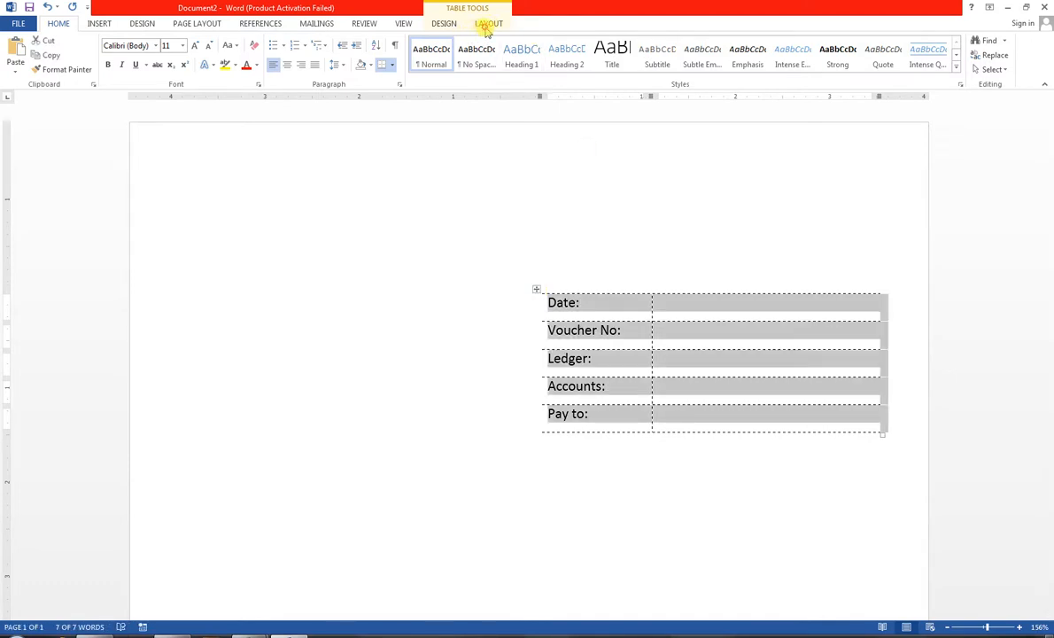
left_click(487, 26)
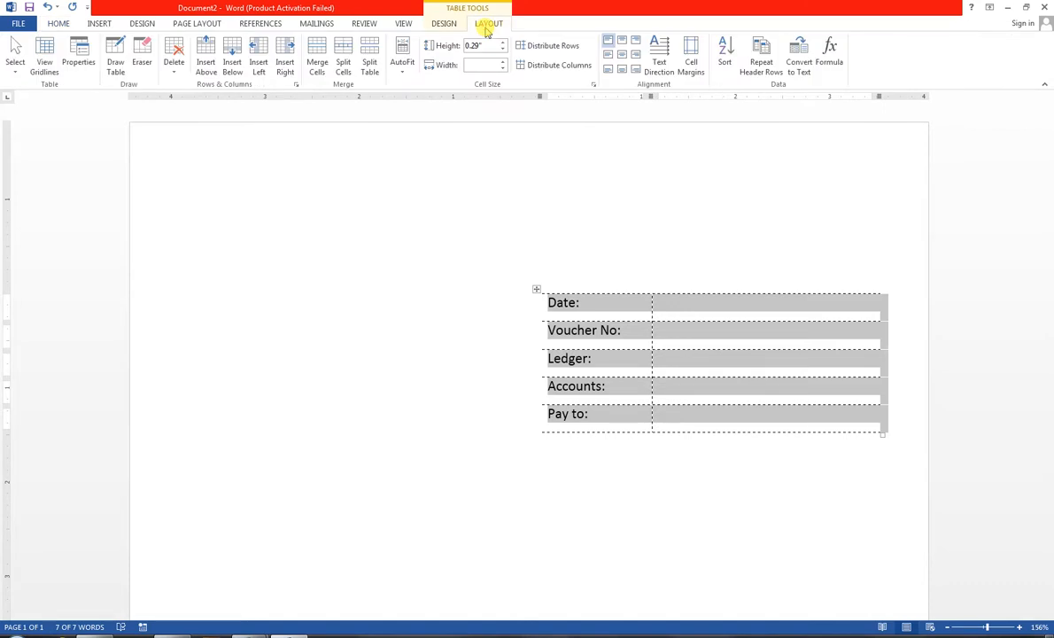
left_click(638, 46)
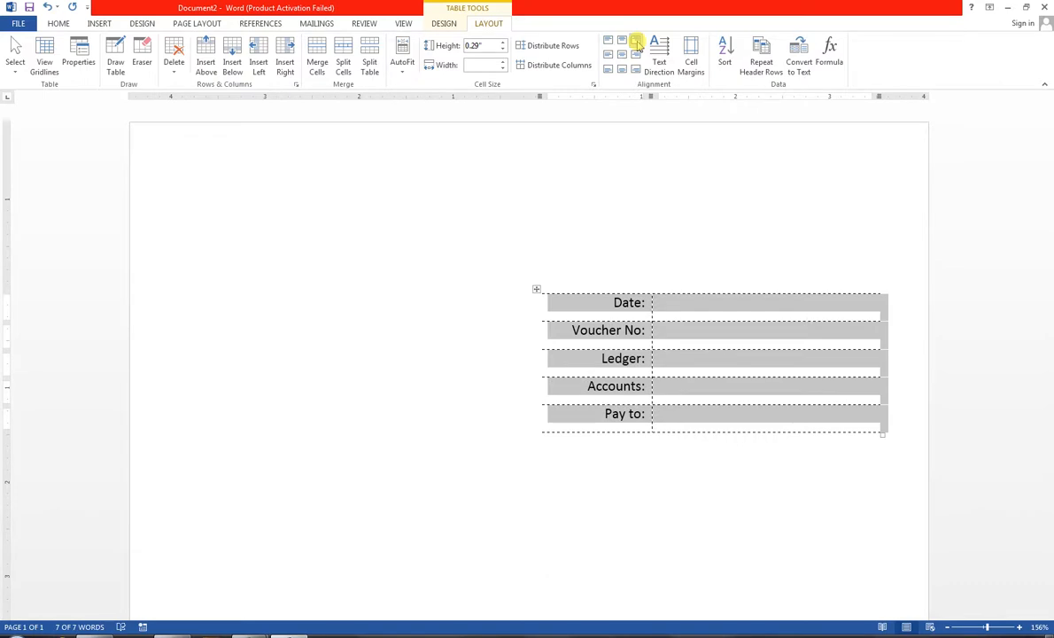
Enter the title "PAYMENT VOUCHER" in capitals on the line above the table.
left_click(681, 301)
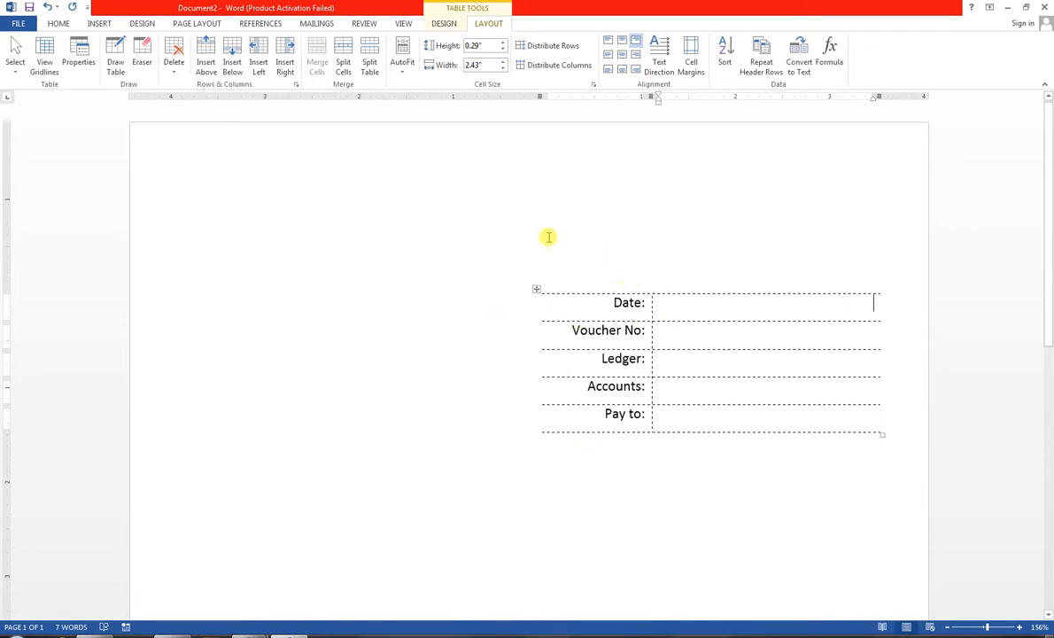
left_click(566, 267)
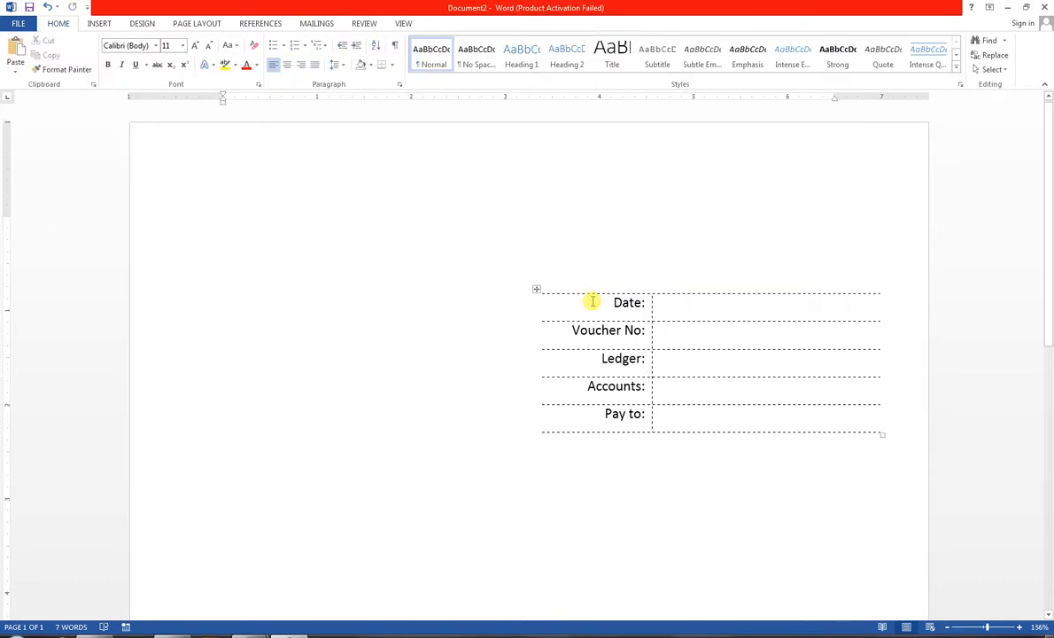
type("pay")
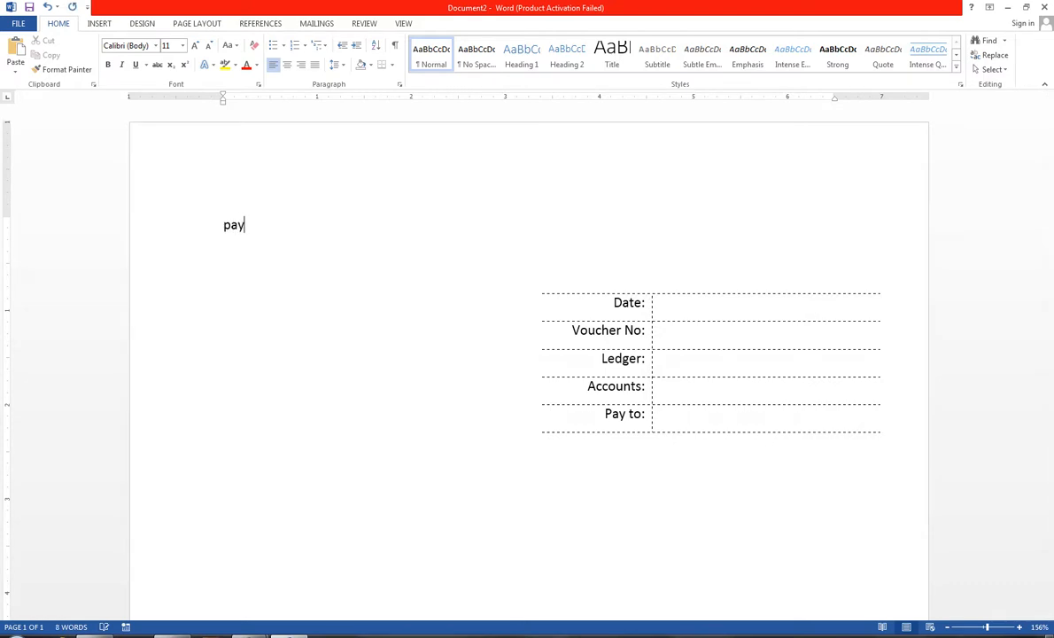
key("BackSpace")
key("BackSpace")
key("BackSpace")
key("BackSpace")
key("BackSpace")
key("BackSpace")
type("PAYMENT VOUCHER")
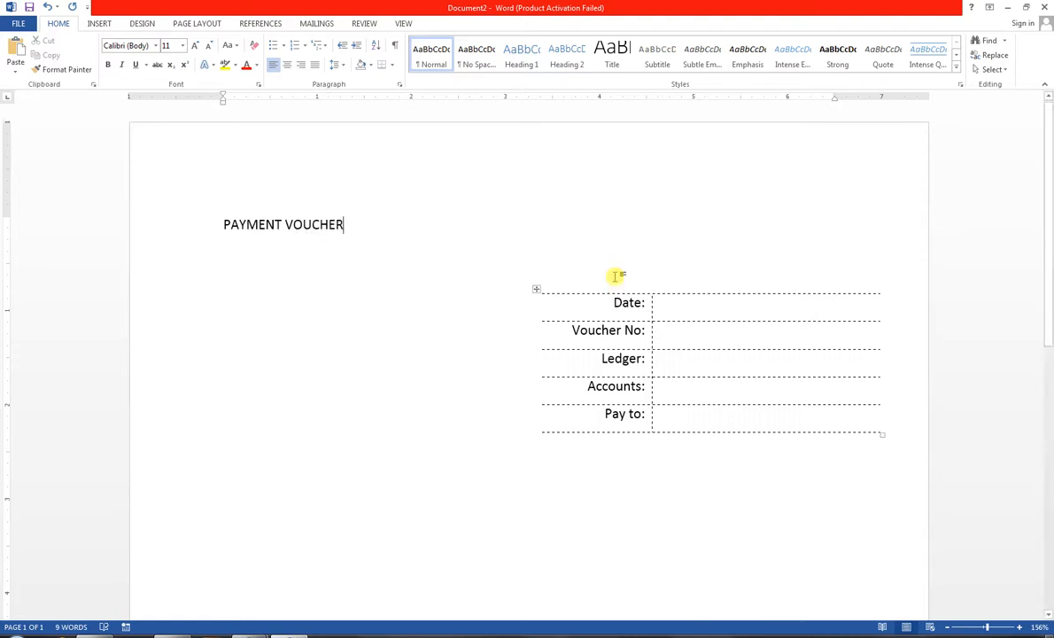
Right-align the "PAYMENT VOUCHER" title and enlarge its font to 28 pt.
triple_click(243, 225)
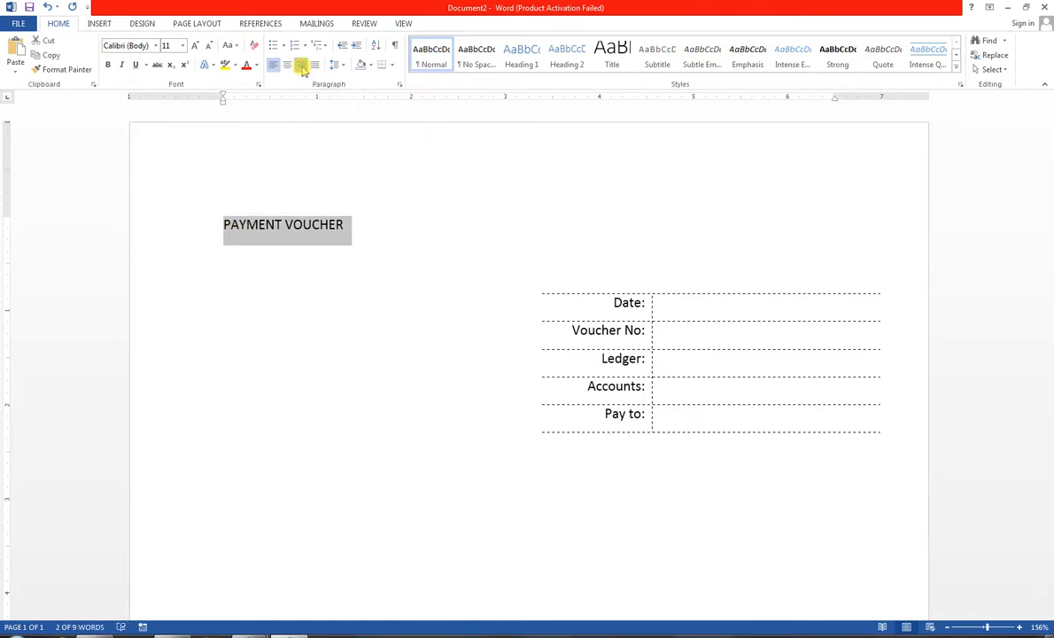
left_click(302, 66)
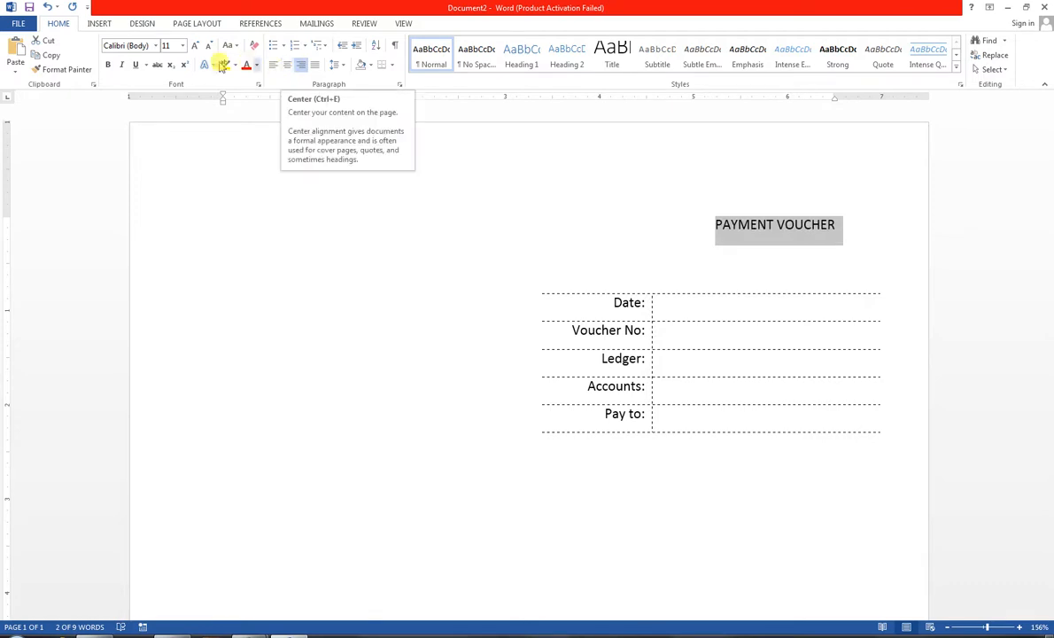
left_click(194, 46)
left_click(194, 46)
left_click(194, 46)
left_click(194, 46)
left_click(194, 46)
left_click(194, 46)
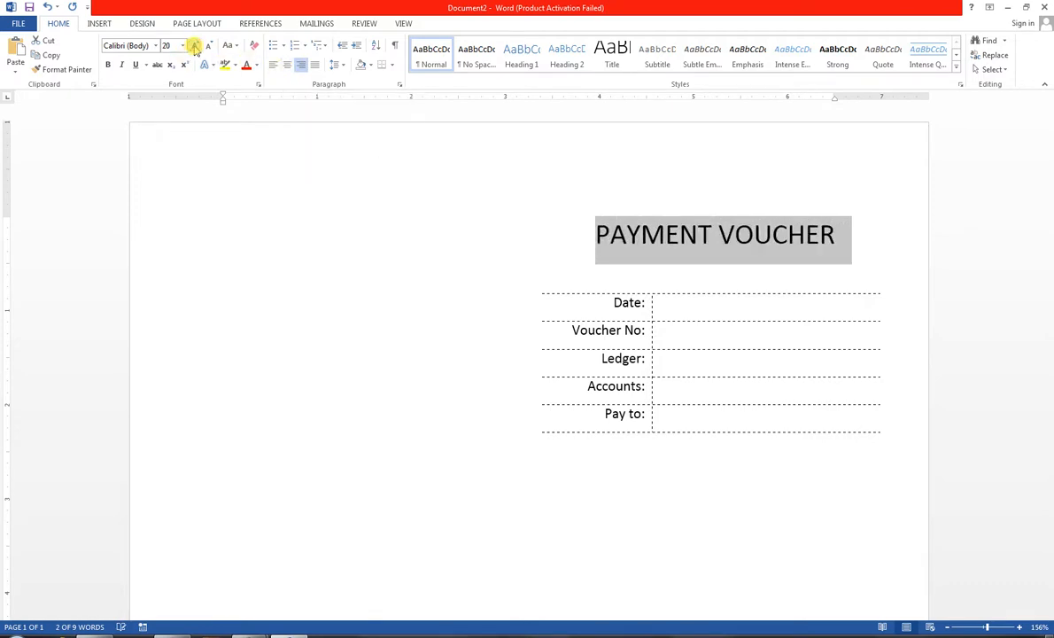
left_click(194, 46)
left_click(194, 46)
left_click(194, 46)
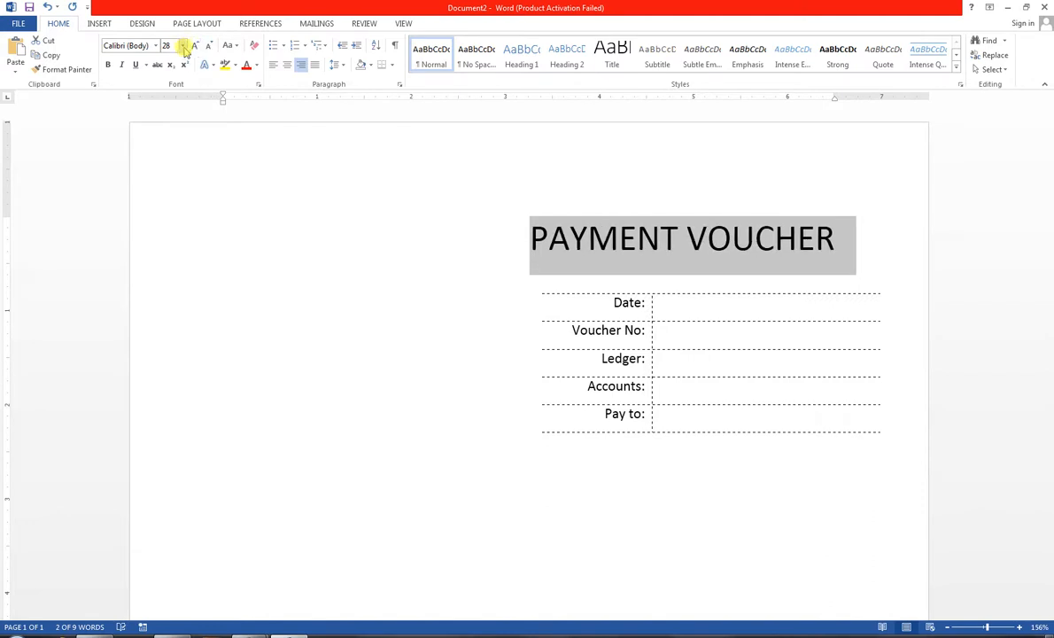
Format the title in bold Times New Roman and reduce its size to 22 pt.
left_click(153, 46)
left_click(154, 46)
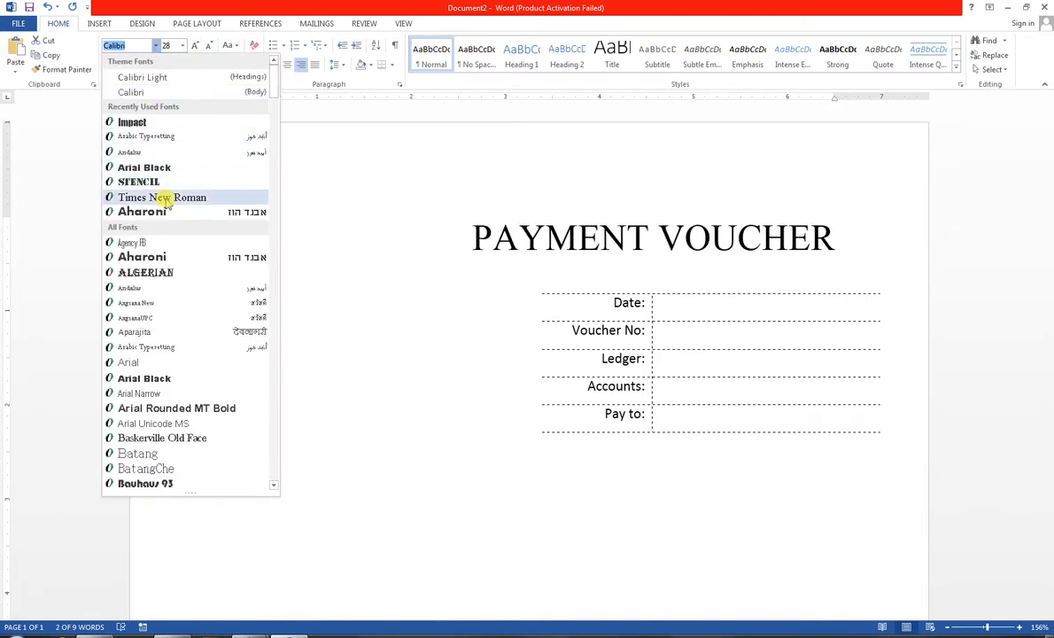
left_click(165, 197)
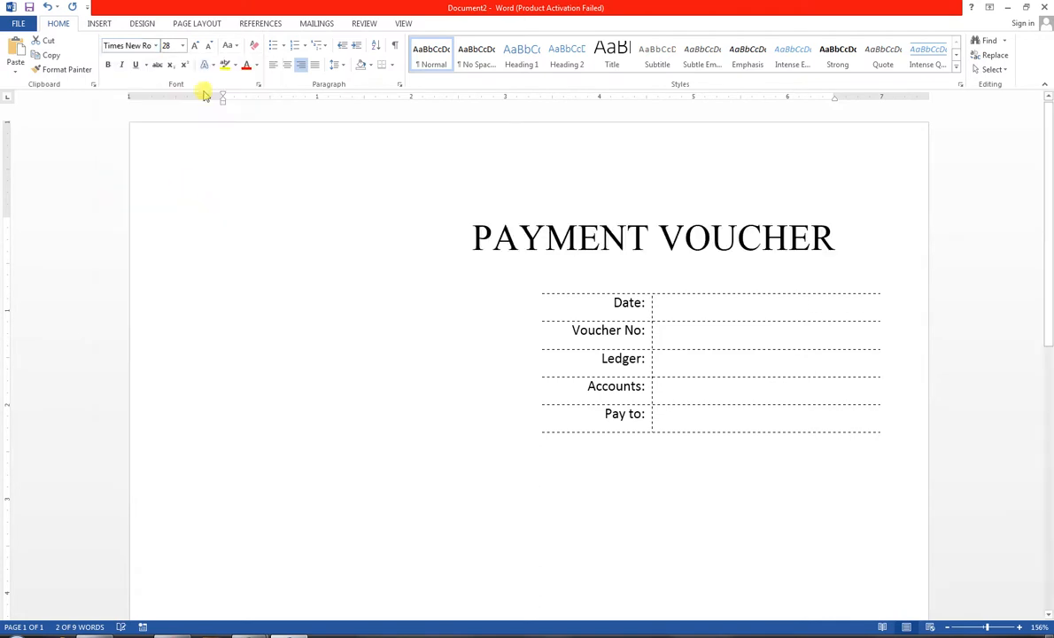
left_click(209, 46)
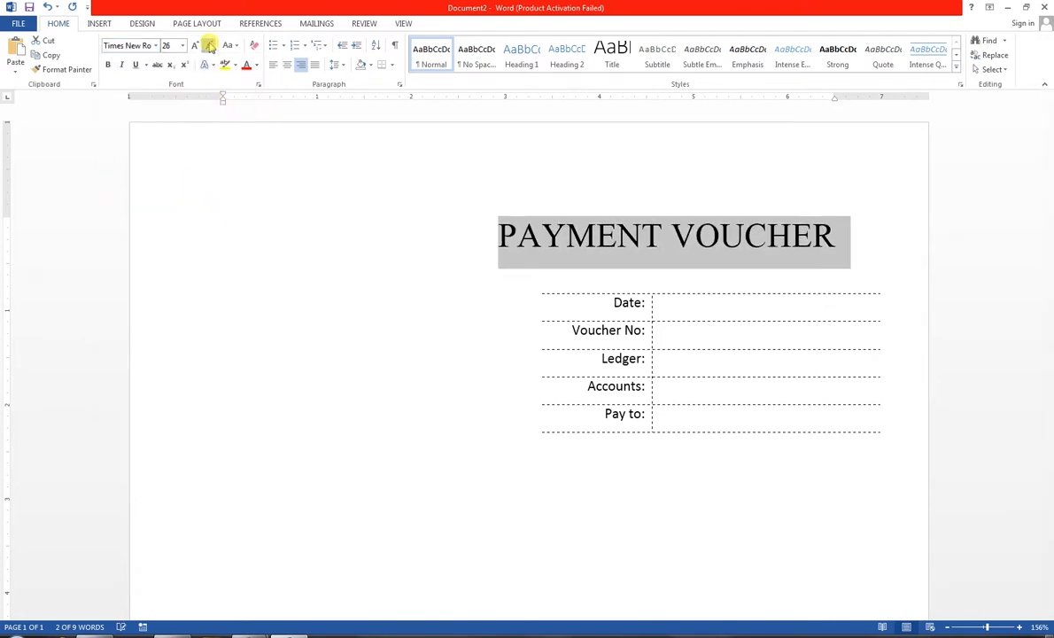
left_click(210, 46)
left_click(210, 46)
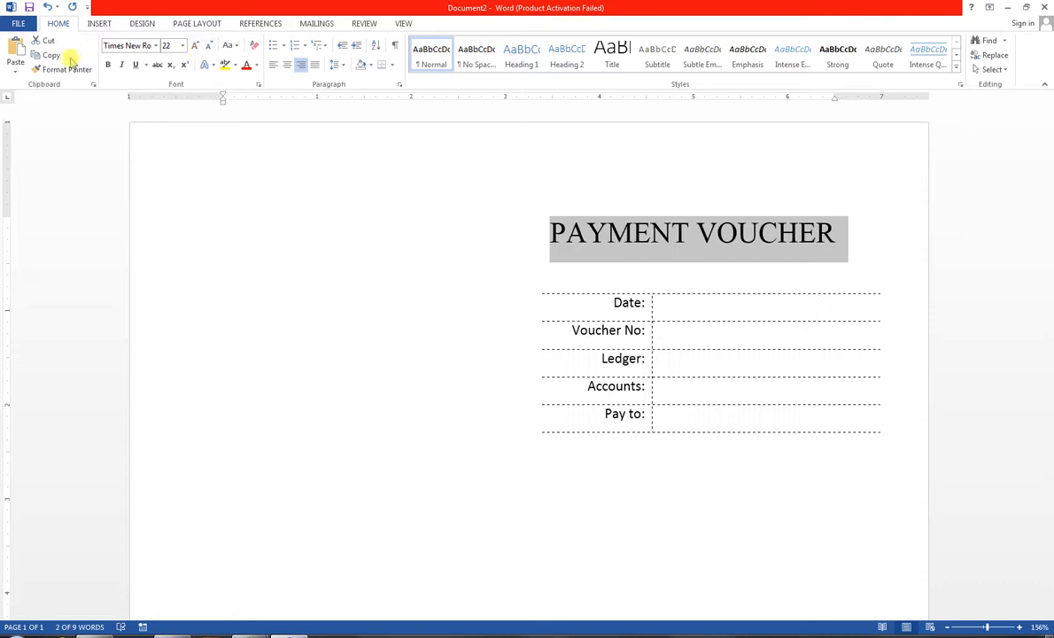
left_click(108, 65)
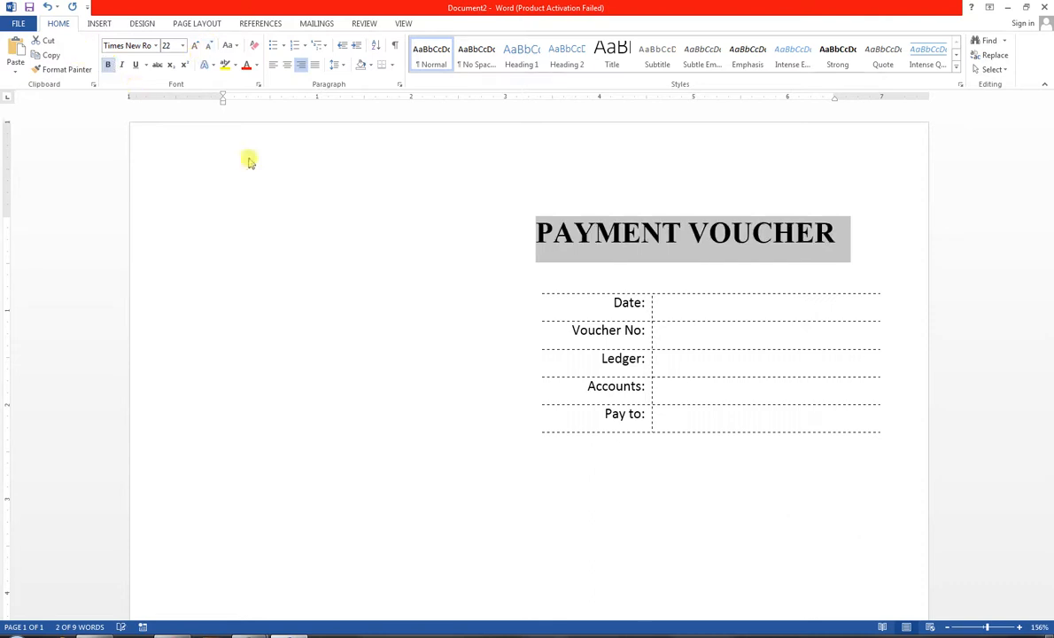
left_click(472, 332)
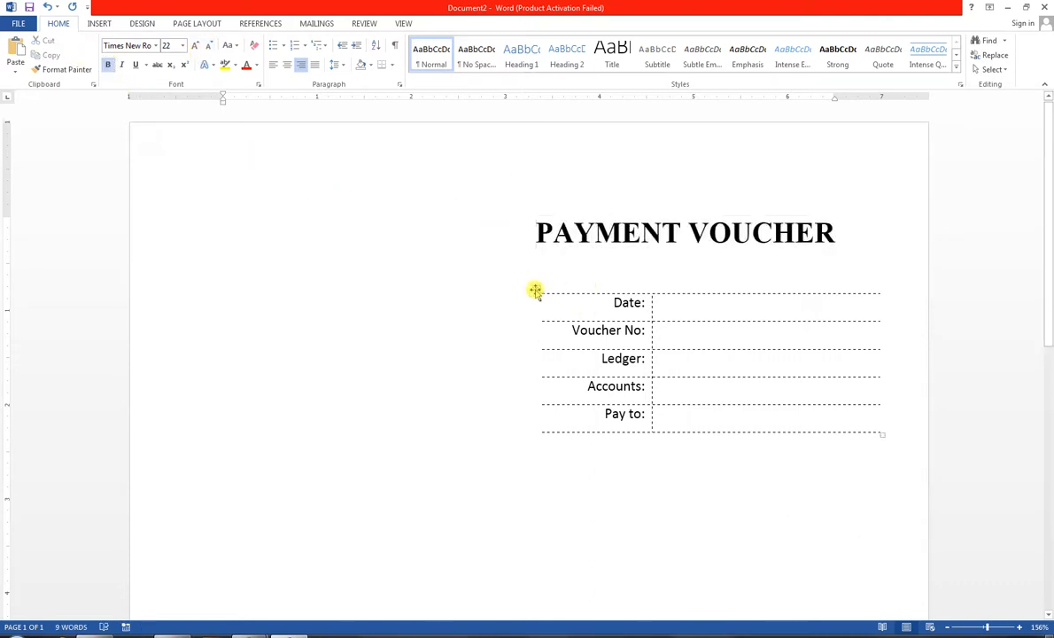
left_click(537, 288)
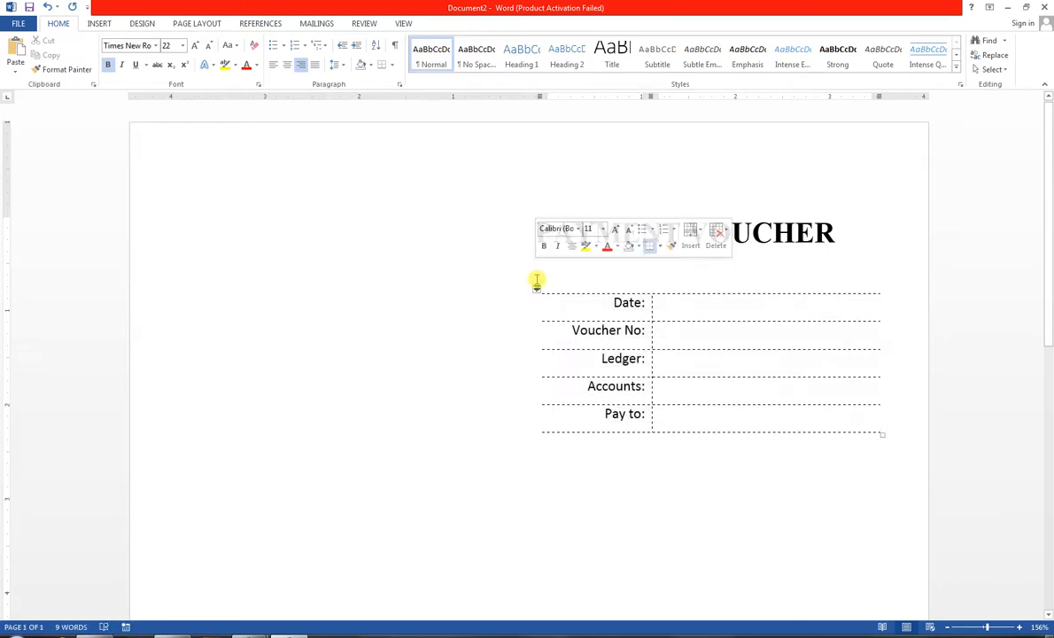
left_click_drag(537, 284, 534, 270)
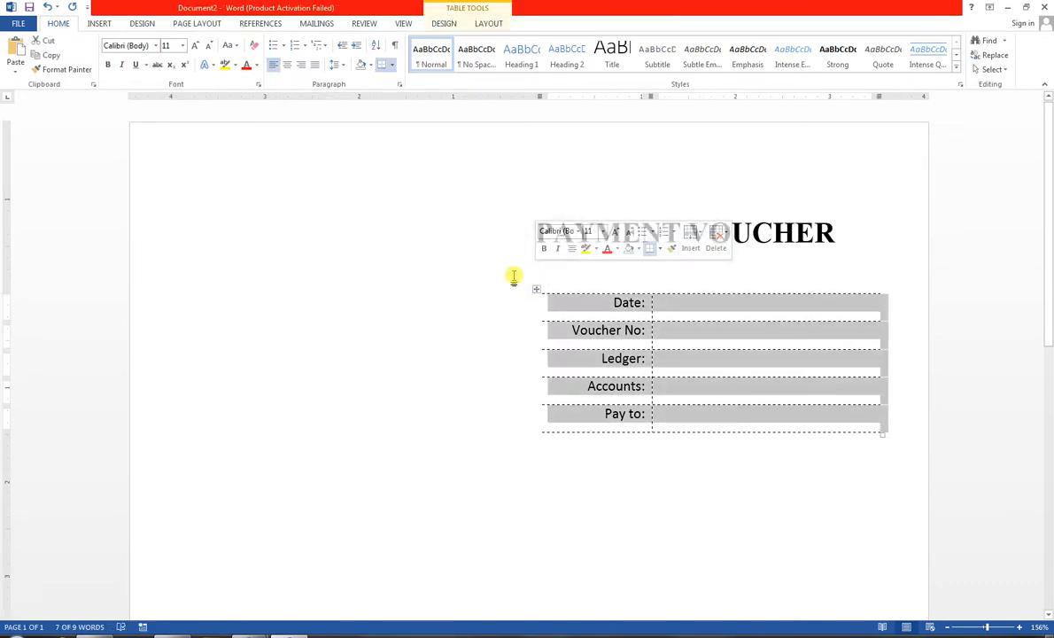
left_click(513, 278)
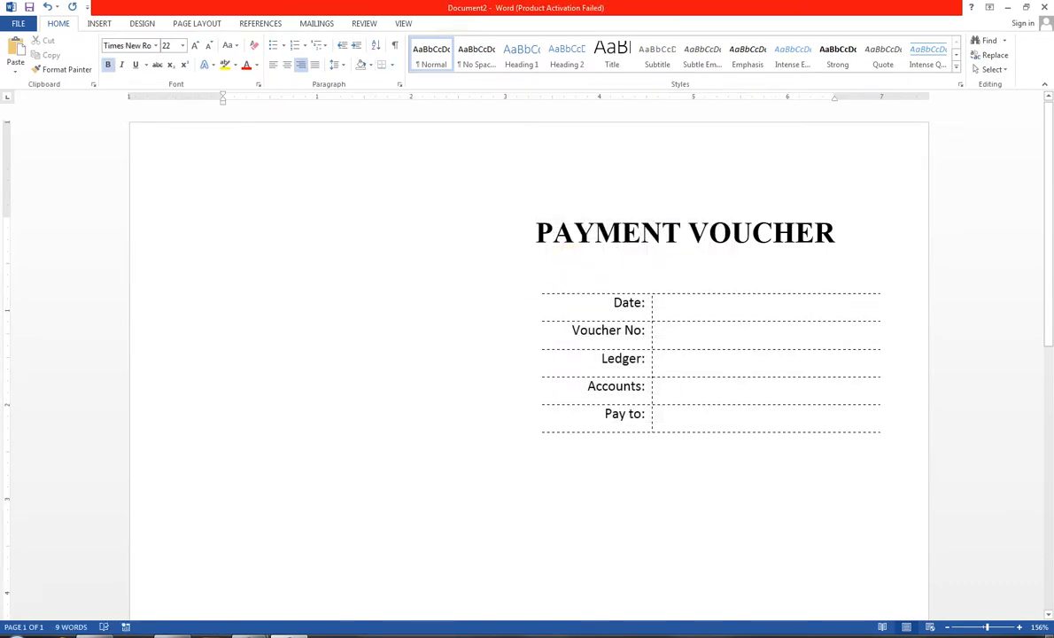
Try a blank line above the title with left alignment and a tab indent, and restore its original right-aligned position.
key("Return")
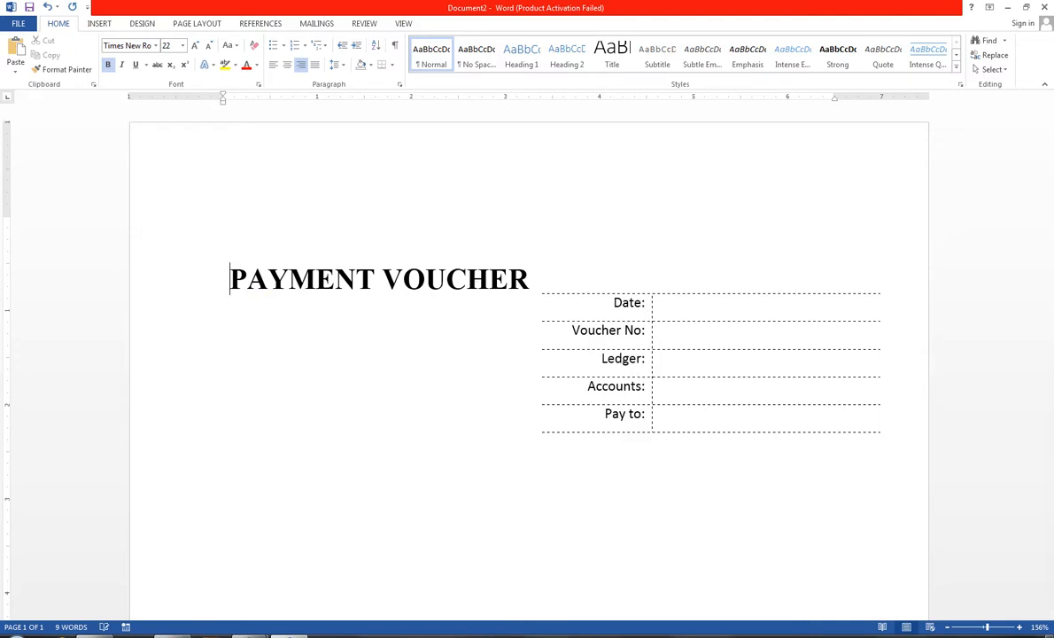
left_click(302, 68)
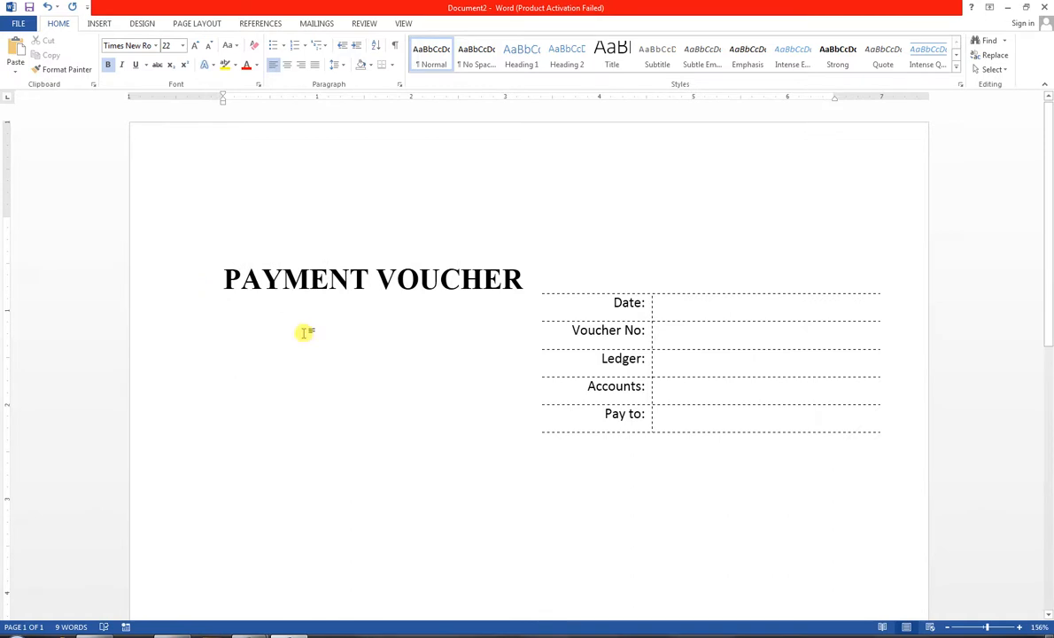
key("Tab")
type("=")
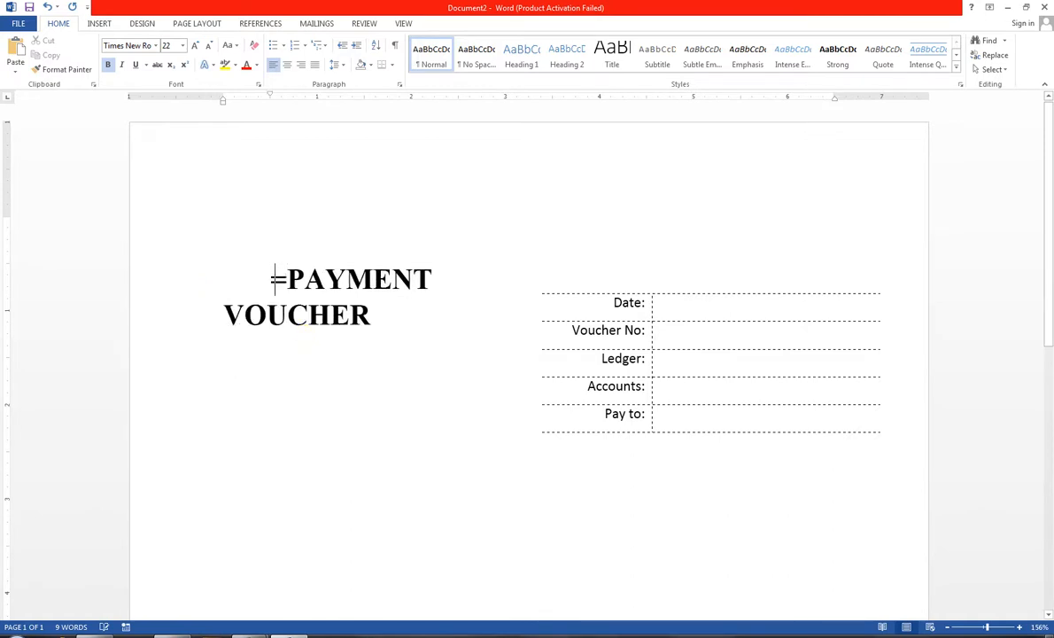
key("BackSpace")
key("BackSpace")
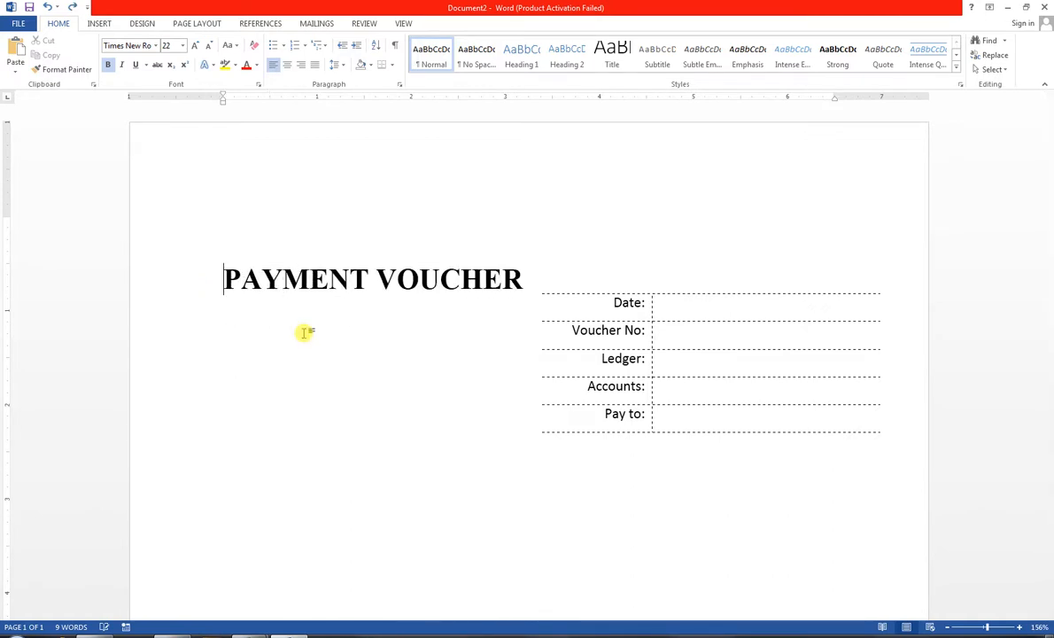
key("BackSpace")
key("ctrl+r")
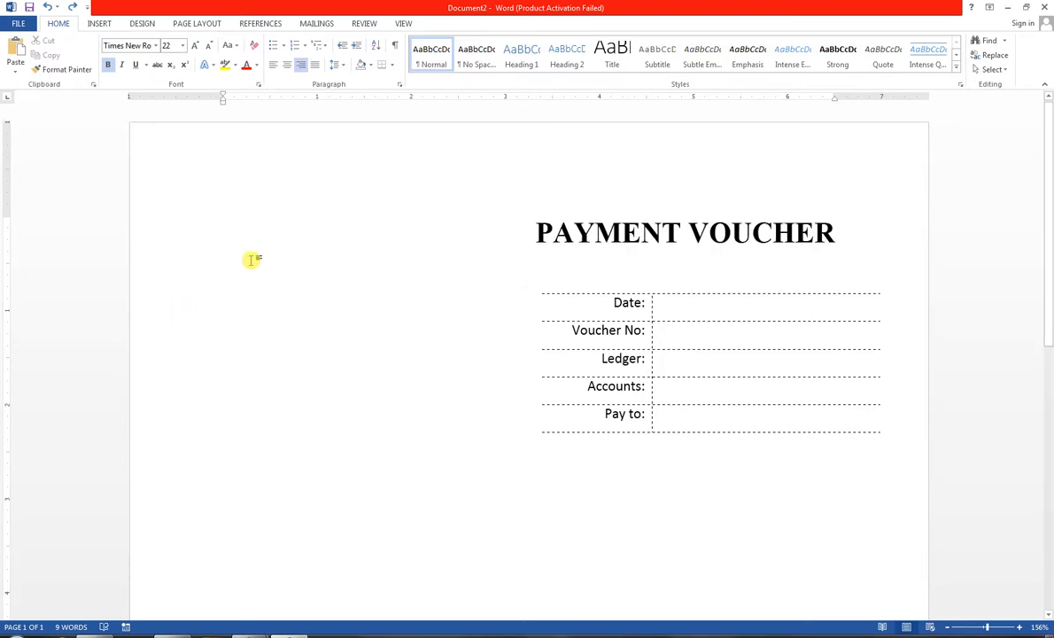
left_click(102, 25)
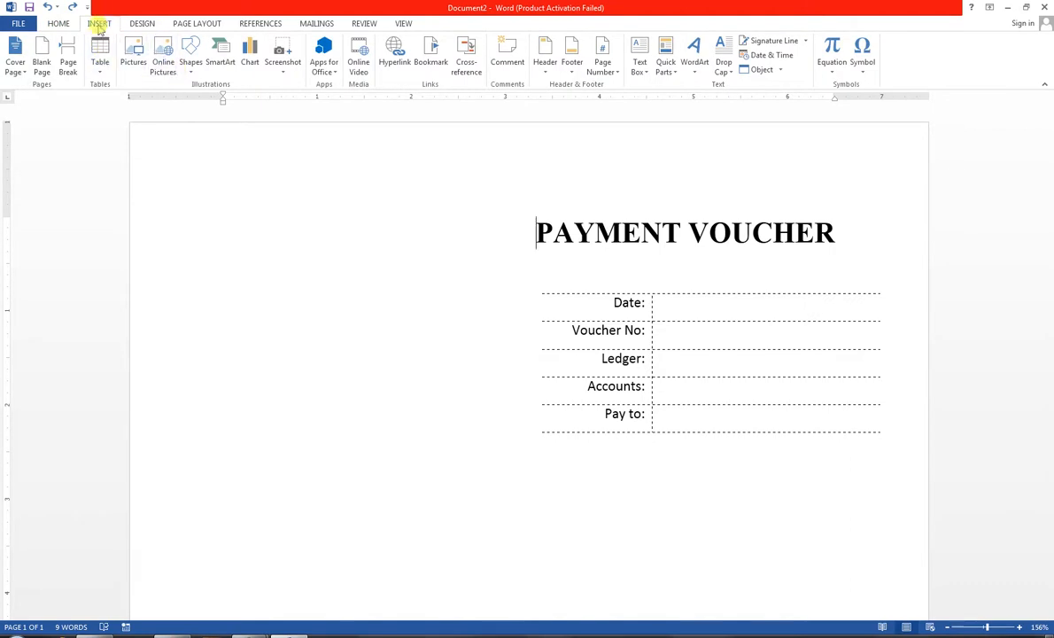
left_click(189, 73)
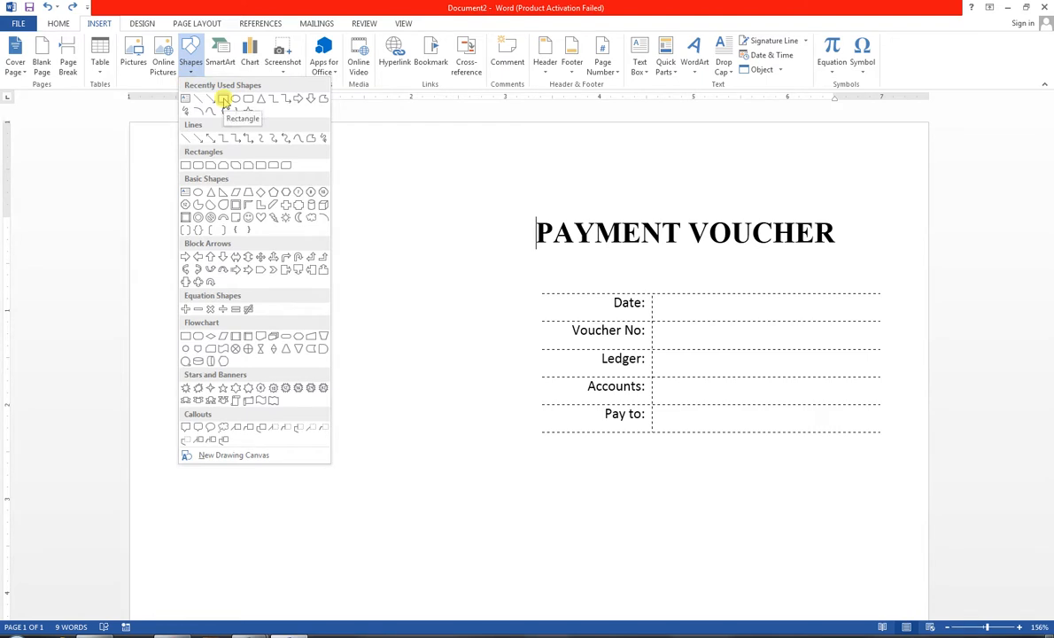
left_click(224, 99)
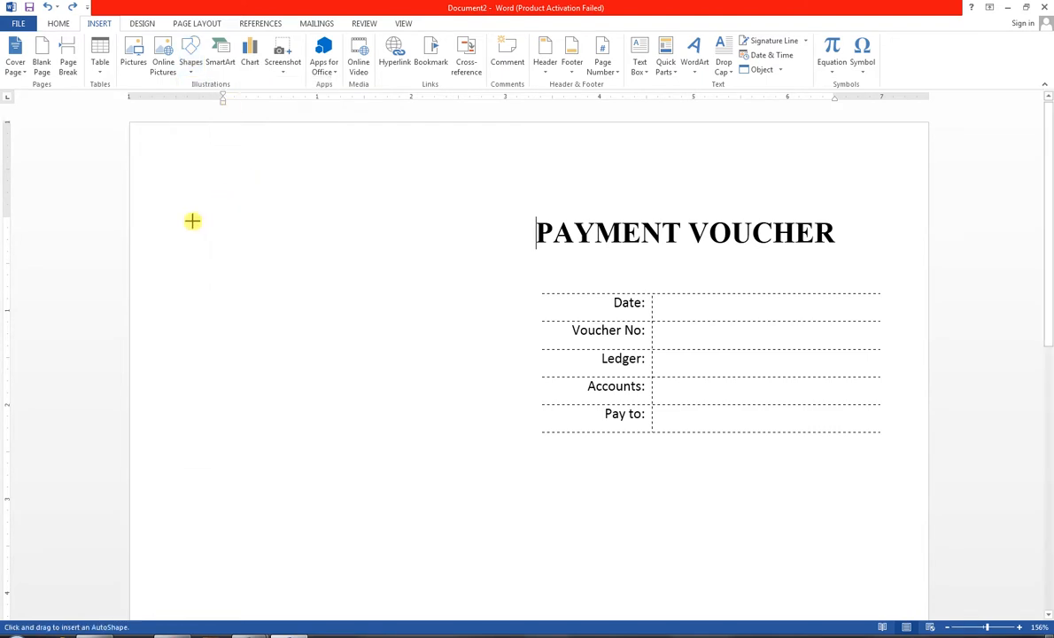
left_click_drag(175, 218, 193, 228)
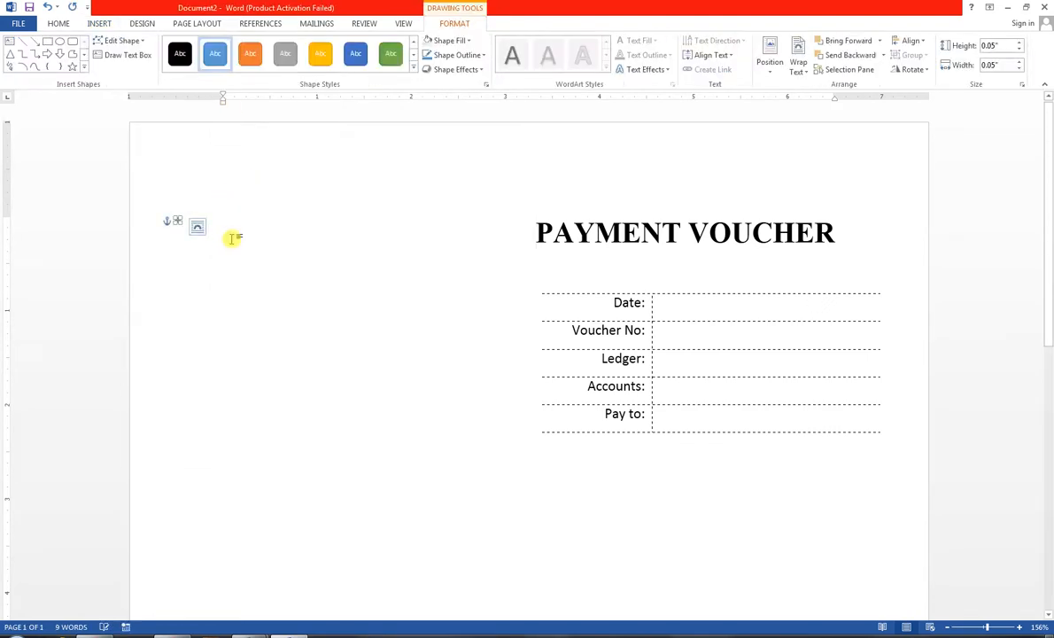
key("Delete")
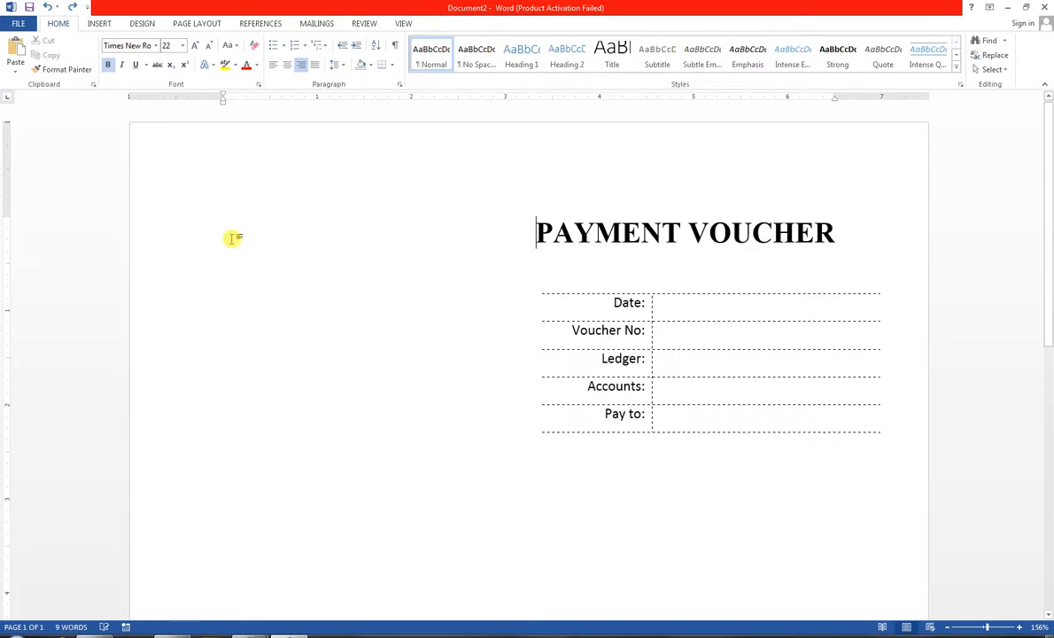
Draw a rectangle about 2.89" wide and 0.78" high to the left of the title and remove its fill.
left_click(100, 23)
left_click(190, 67)
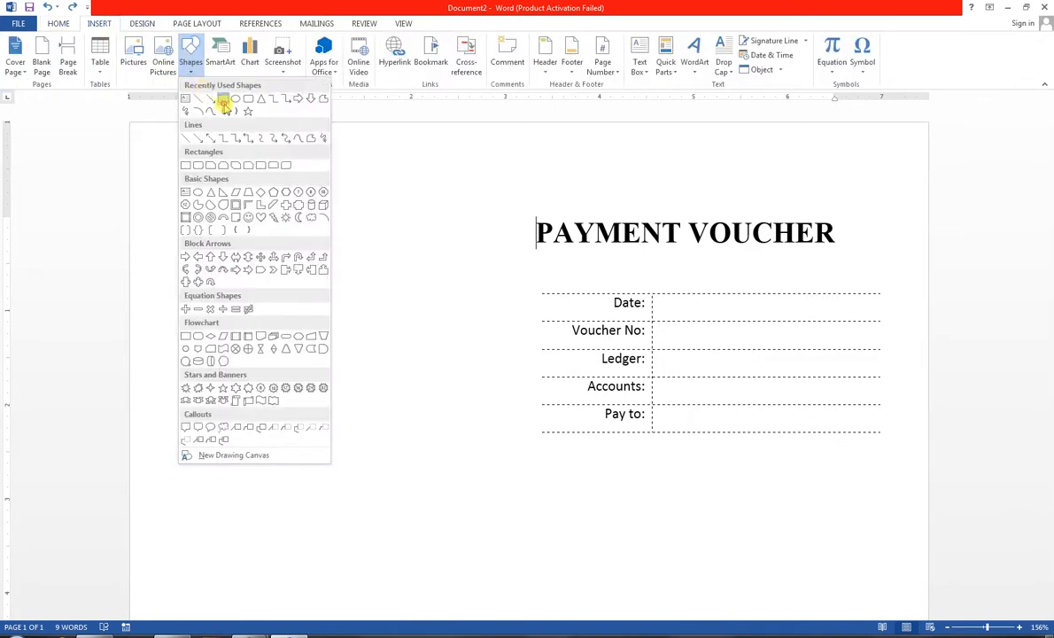
left_click(223, 102)
mouse_move(223, 218)
left_mouse_down()
mouse_move(345, 266)
mouse_move(495, 292)
left_mouse_up()
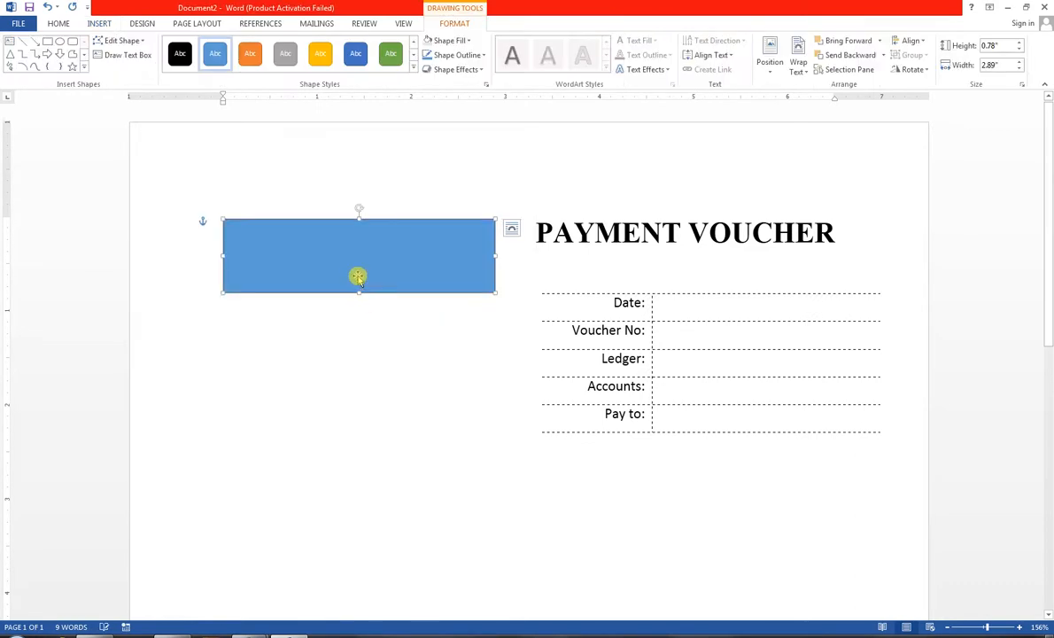
left_click(469, 42)
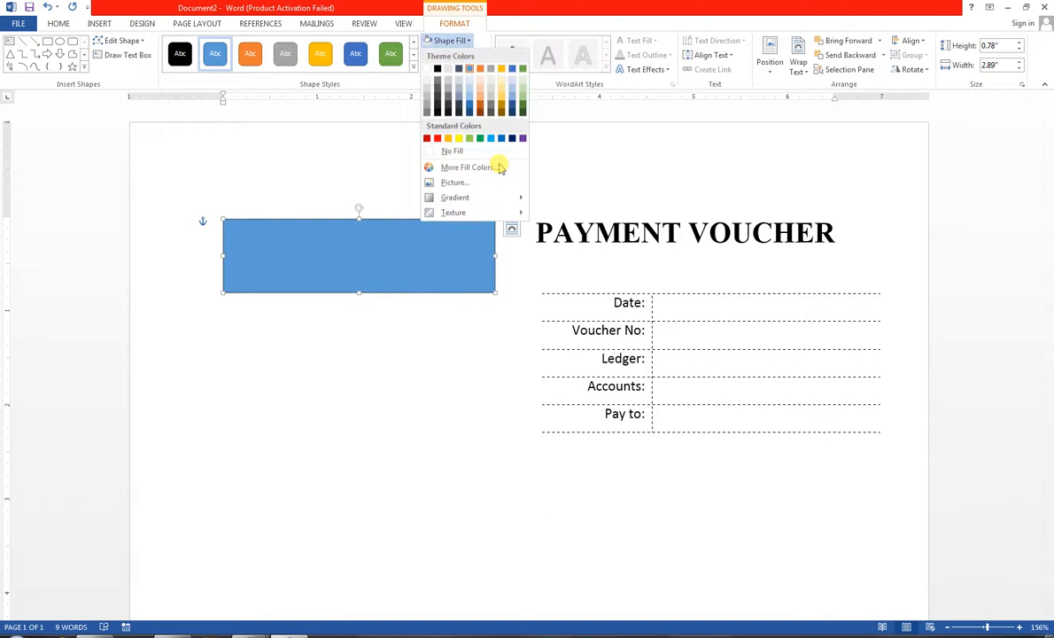
left_click(443, 147)
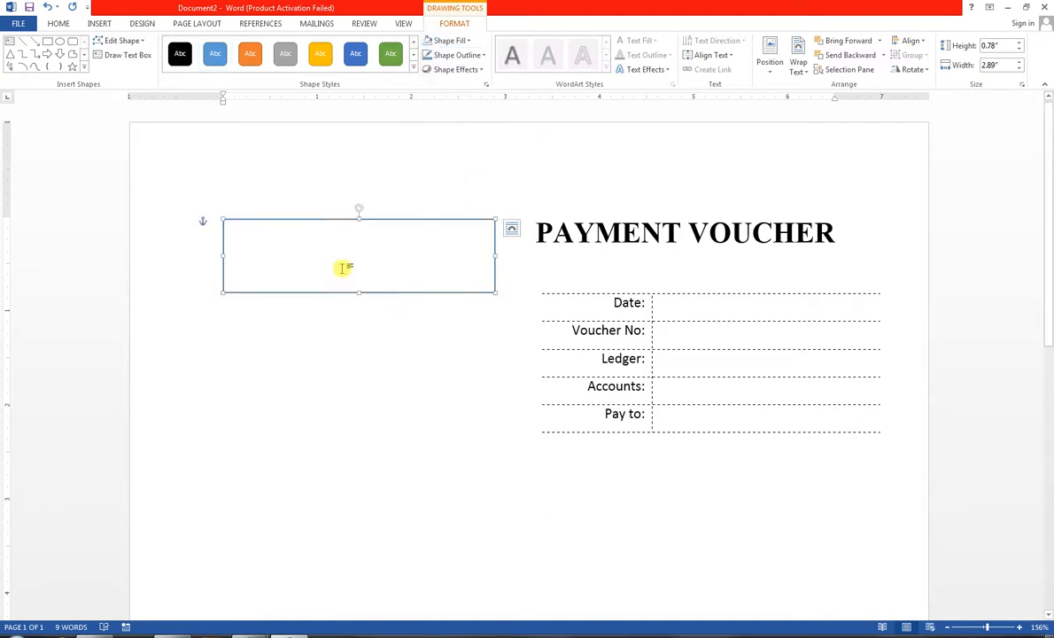
Add the text "LOGO" inside the rectangle beside the title, with a black text fill.
right_click(362, 274)
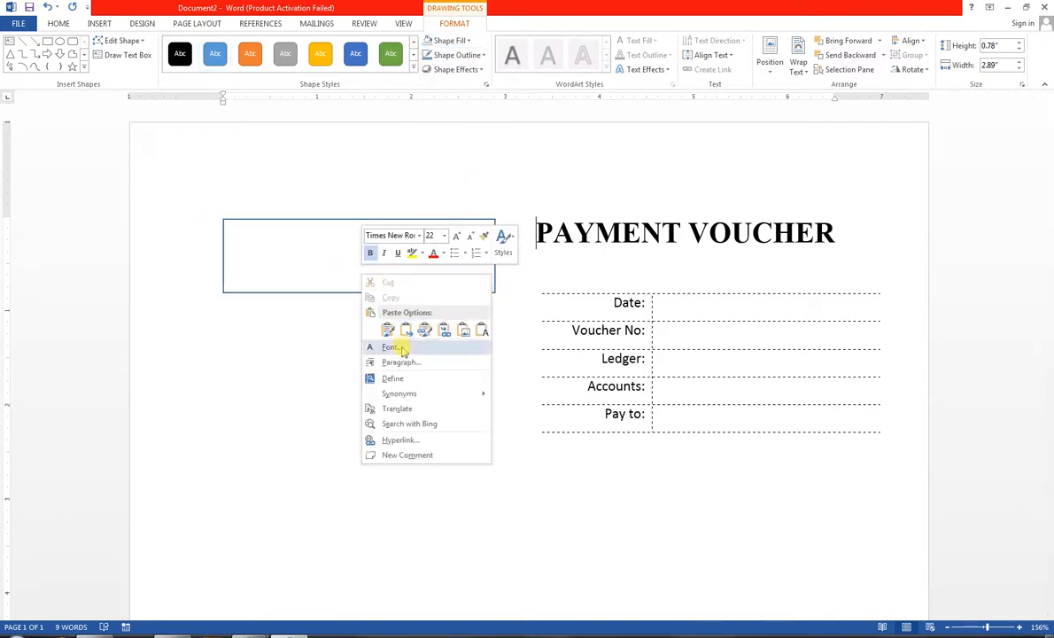
left_click(315, 223)
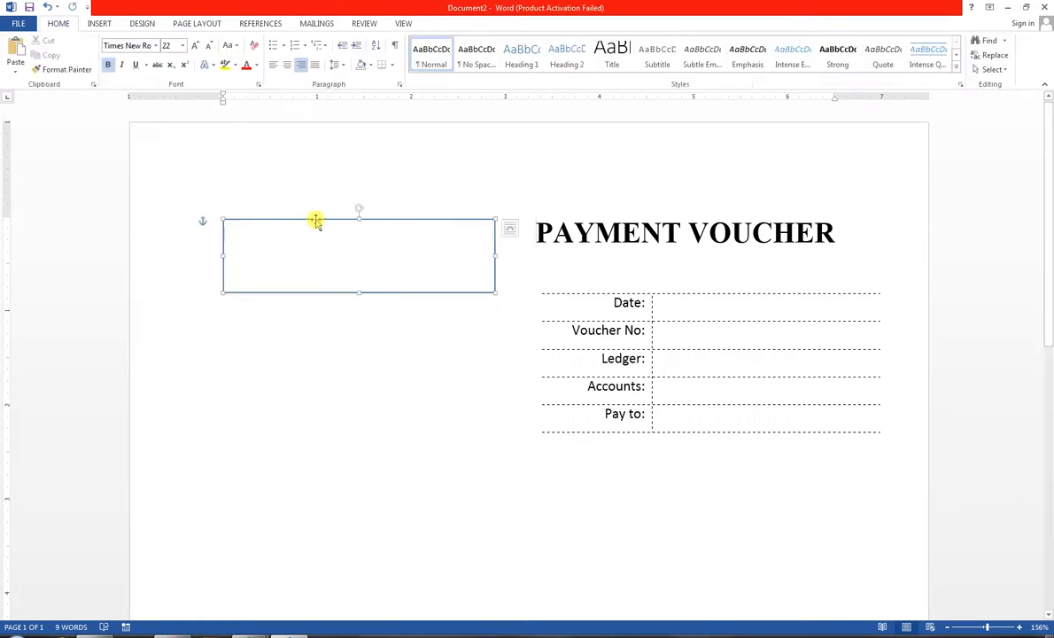
right_click(314, 221)
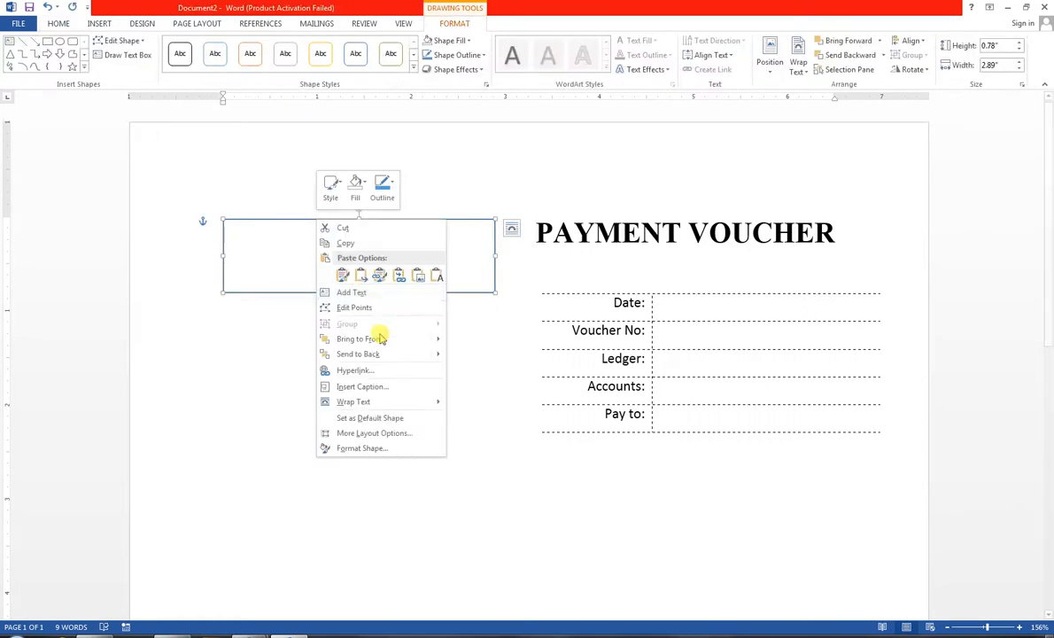
left_click(354, 292)
type("Co")
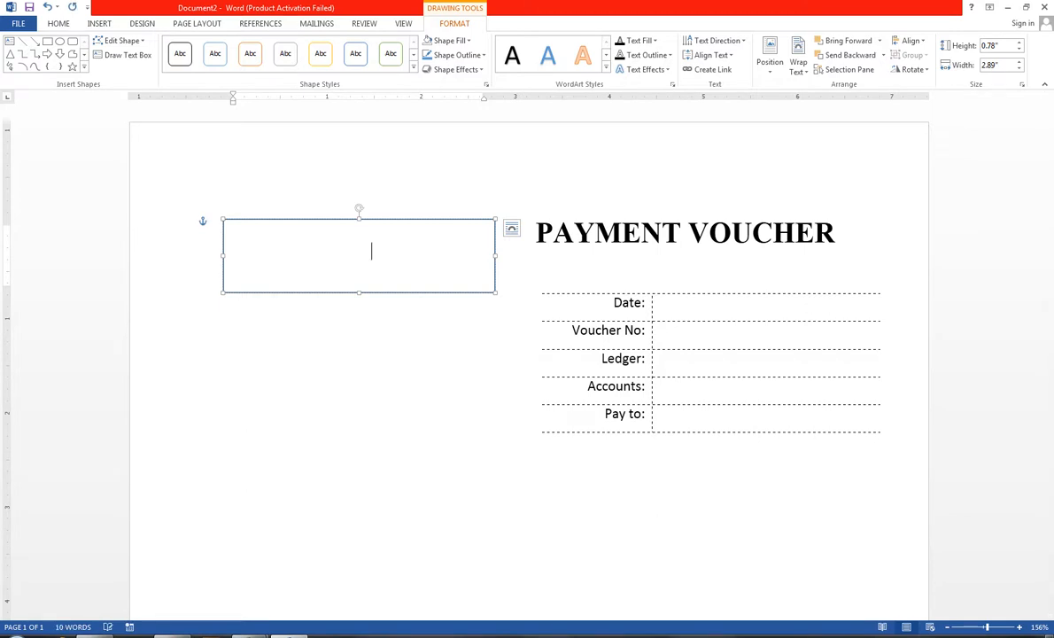
left_click(413, 221)
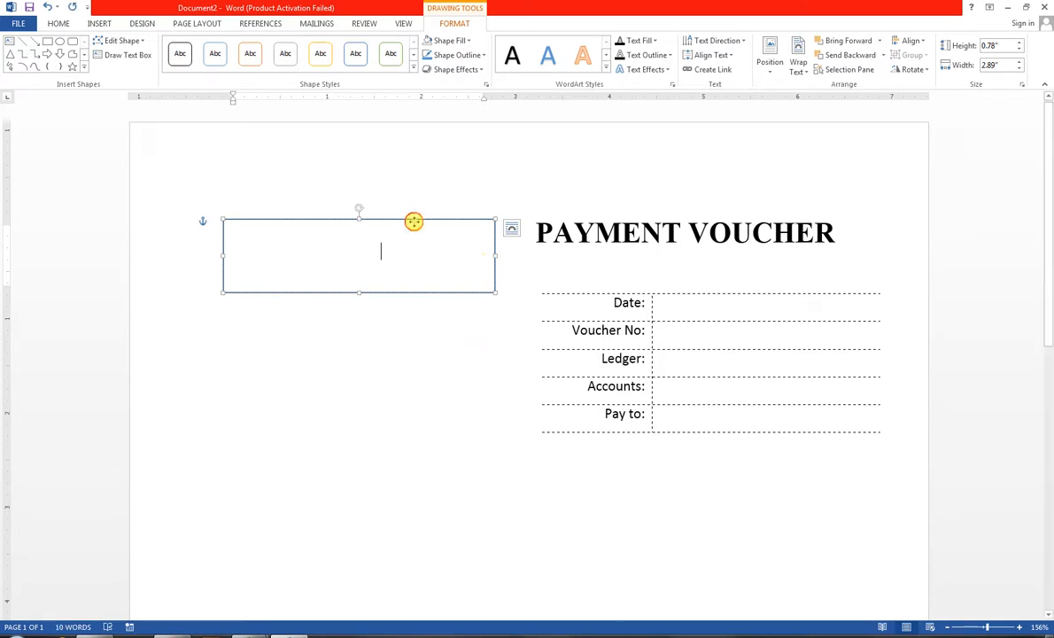
left_click(642, 41)
left_click(629, 86)
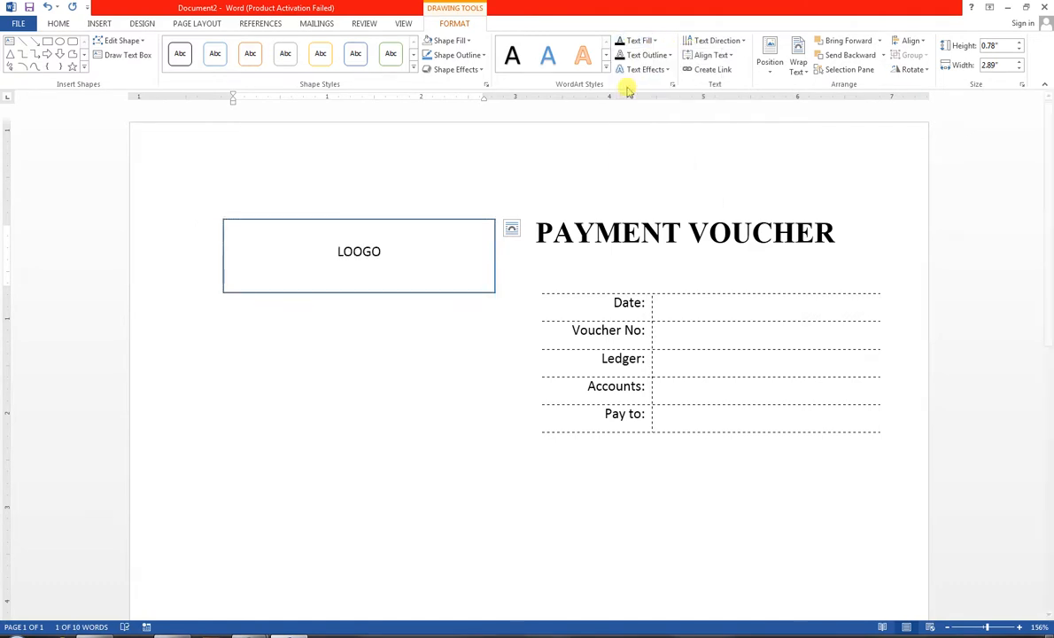
left_click(359, 252)
key("BackSpace")
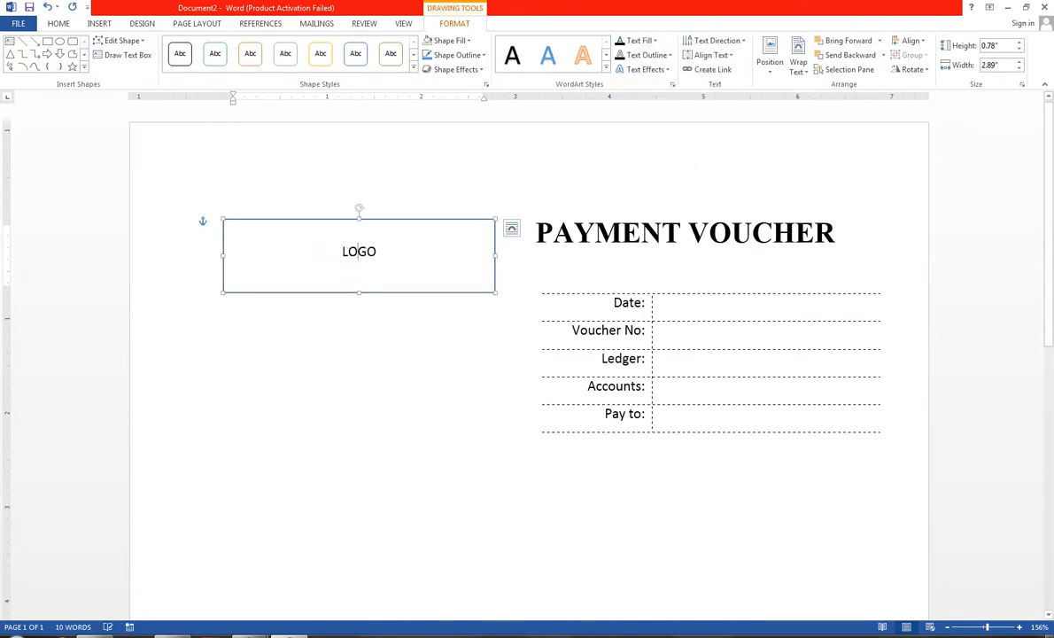
Enlarge the "LOGO" text in the rectangle to 36 pt.
left_click(242, 221)
left_click(59, 23)
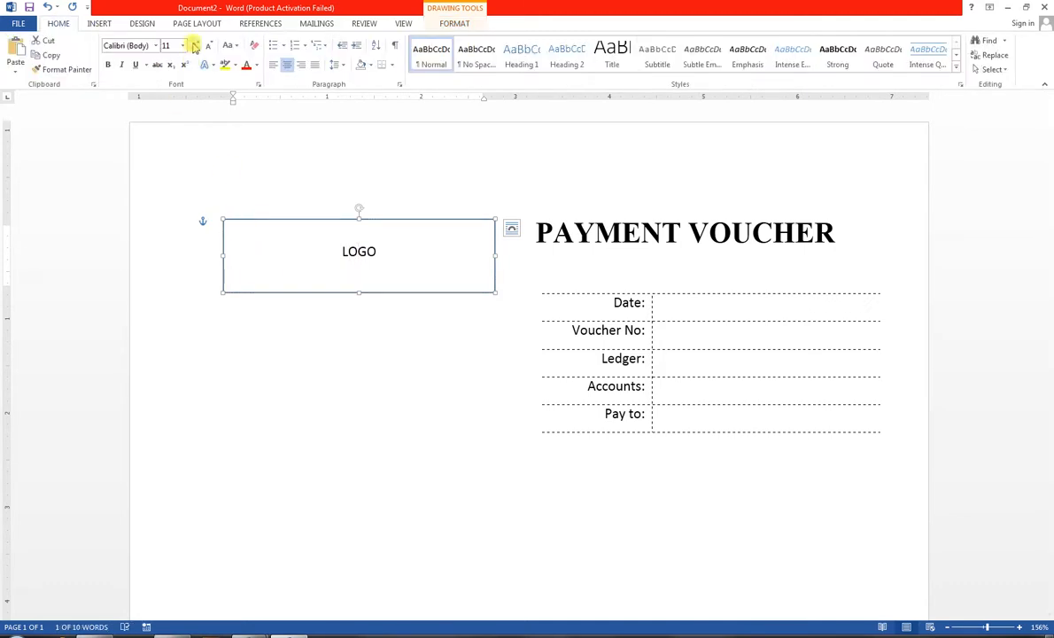
left_click(194, 45)
left_click(194, 45)
left_click(194, 45)
left_click(194, 45)
left_click(194, 45)
left_click(194, 45)
left_click(194, 45)
left_click(194, 45)
left_click(194, 45)
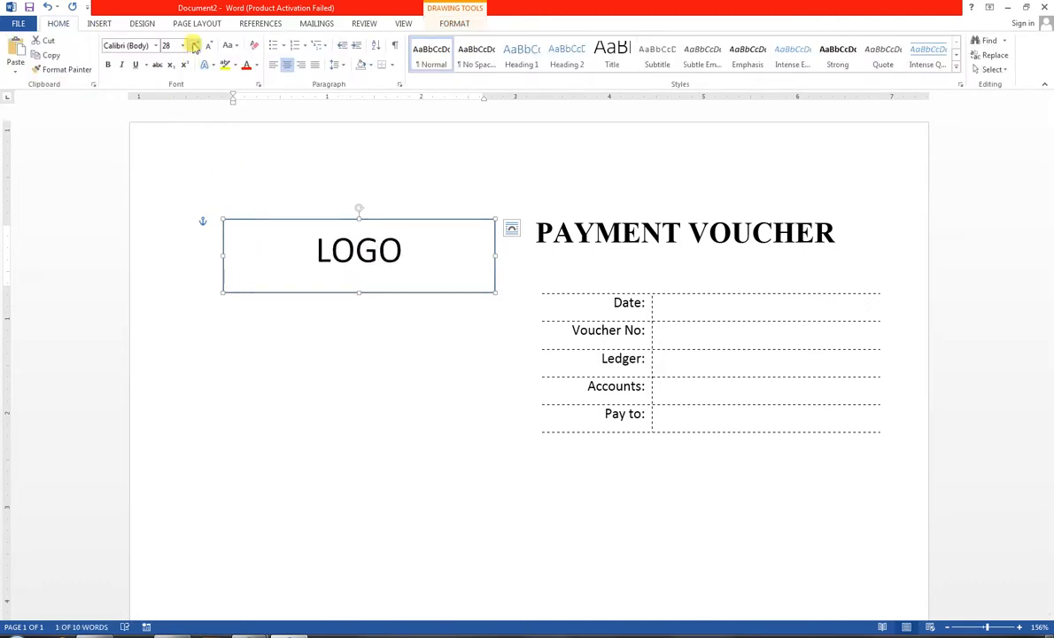
left_click(194, 45)
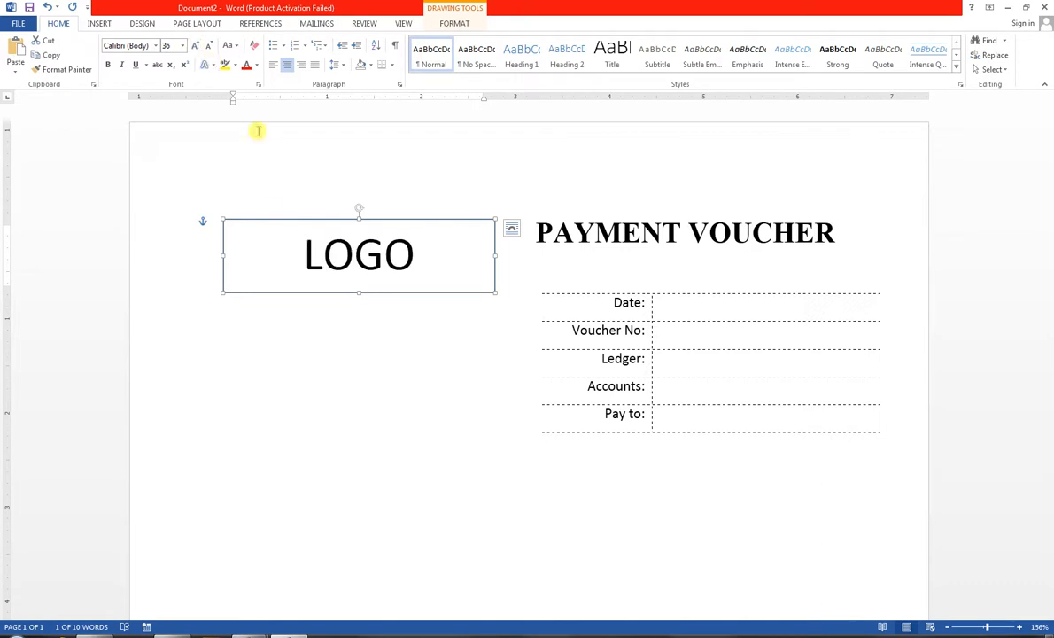
Set the "LOGO" text in the Stencil font and nudge its rectangle slightly down.
left_click(155, 45)
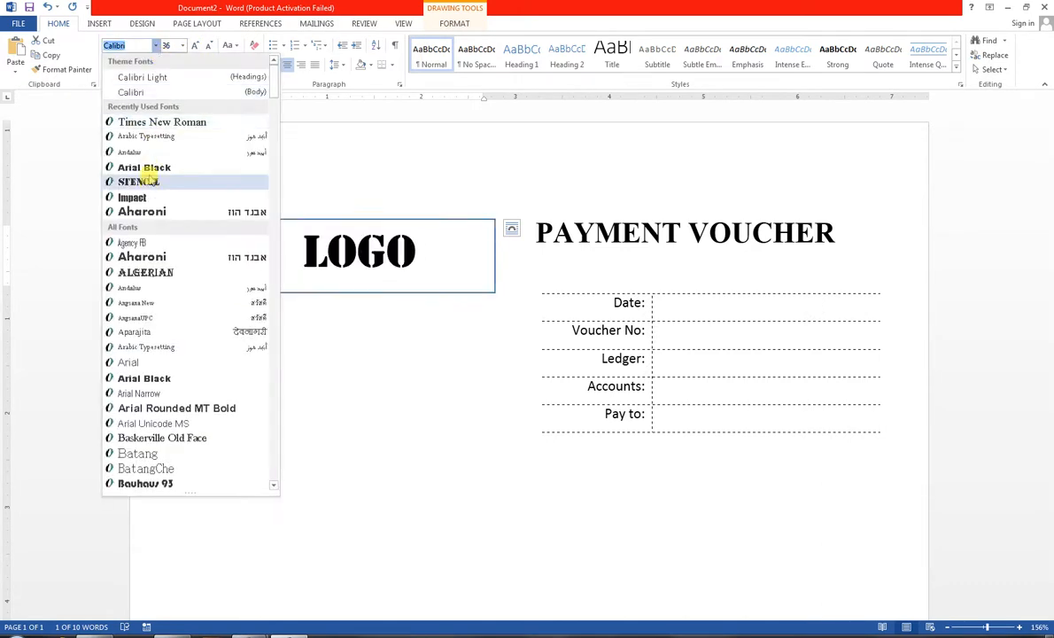
left_click(139, 181)
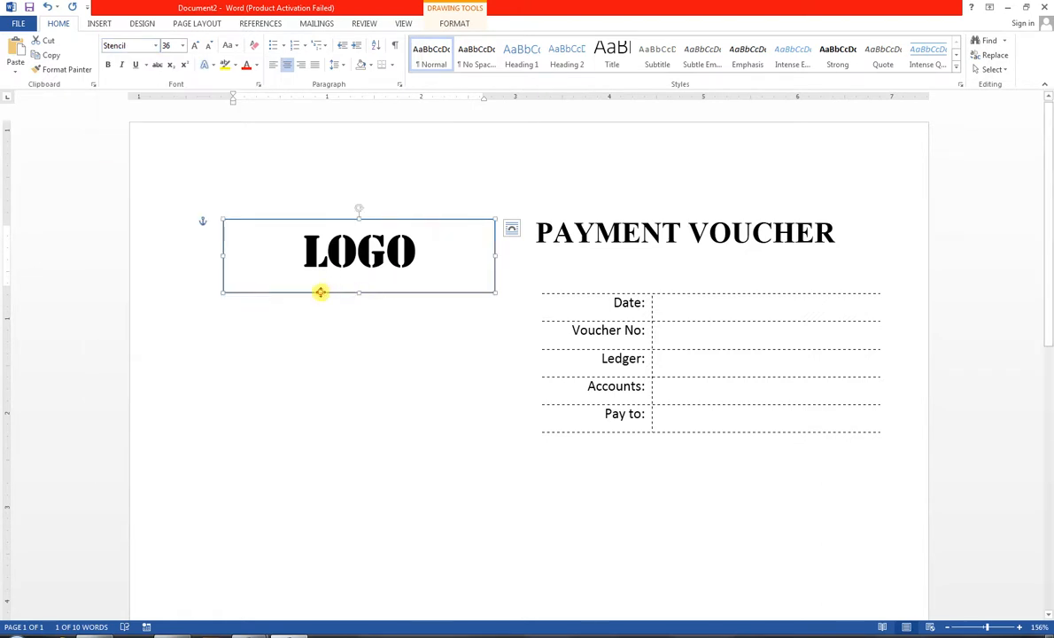
mouse_move(320, 292)
left_mouse_down()
mouse_move(311, 294)
mouse_move(326, 293)
left_mouse_up()
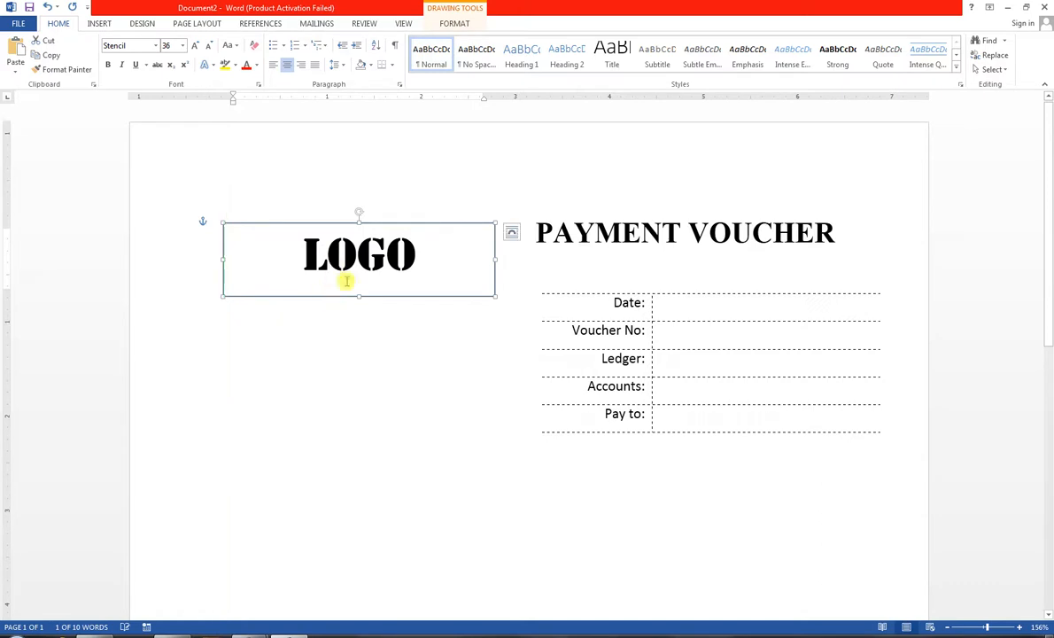
left_click(442, 335)
key("Return")
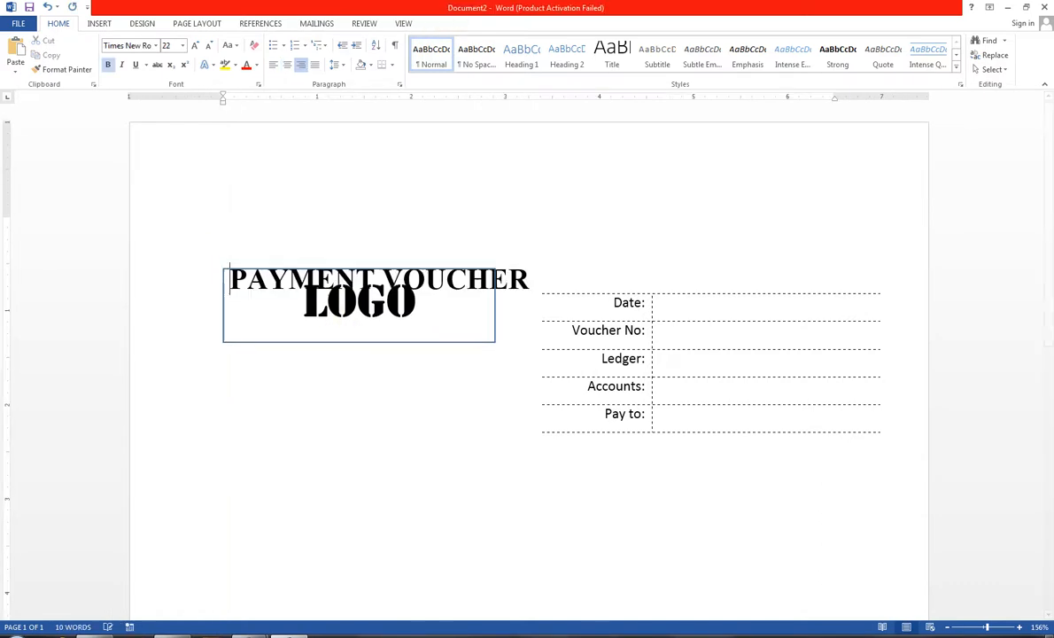
key("BackSpace")
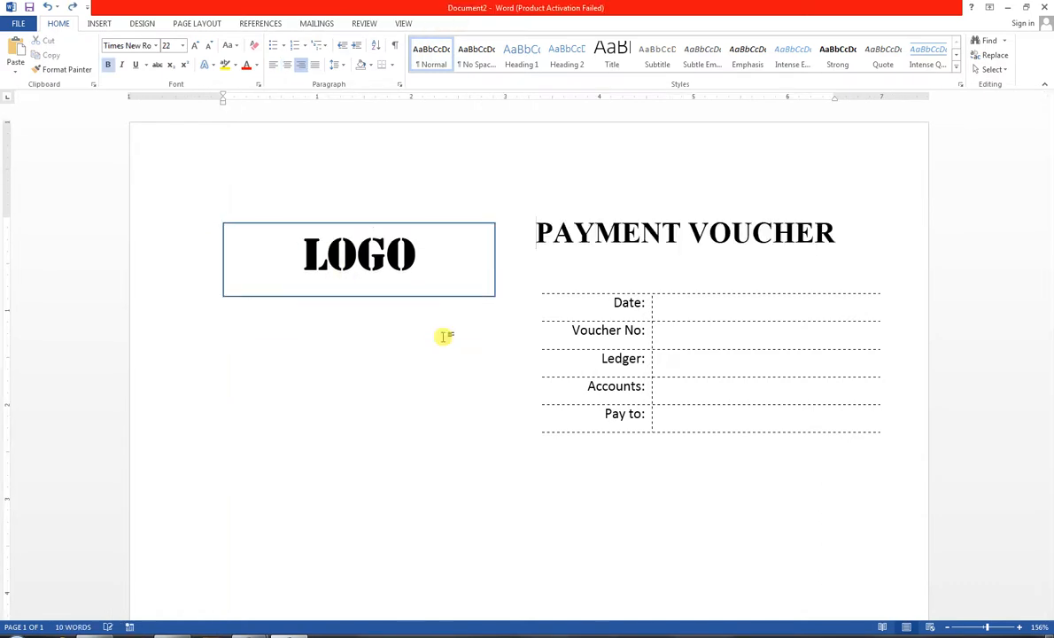
Left-align the empty line below the logo box and enter "Company Address Goes Here" on it.
left_click(856, 236)
key("Down")
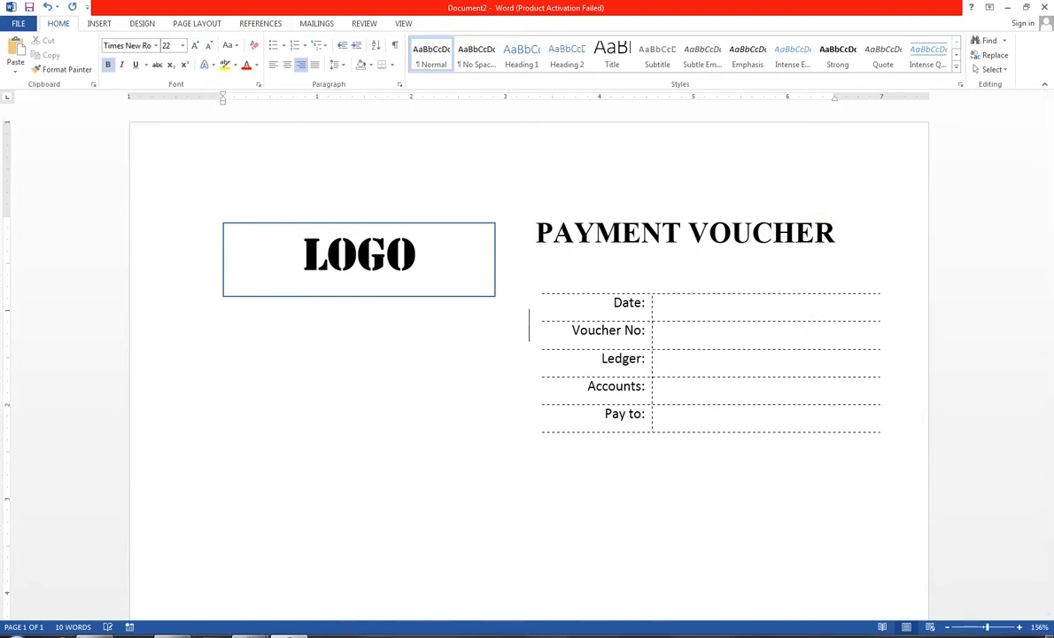
left_click(275, 67)
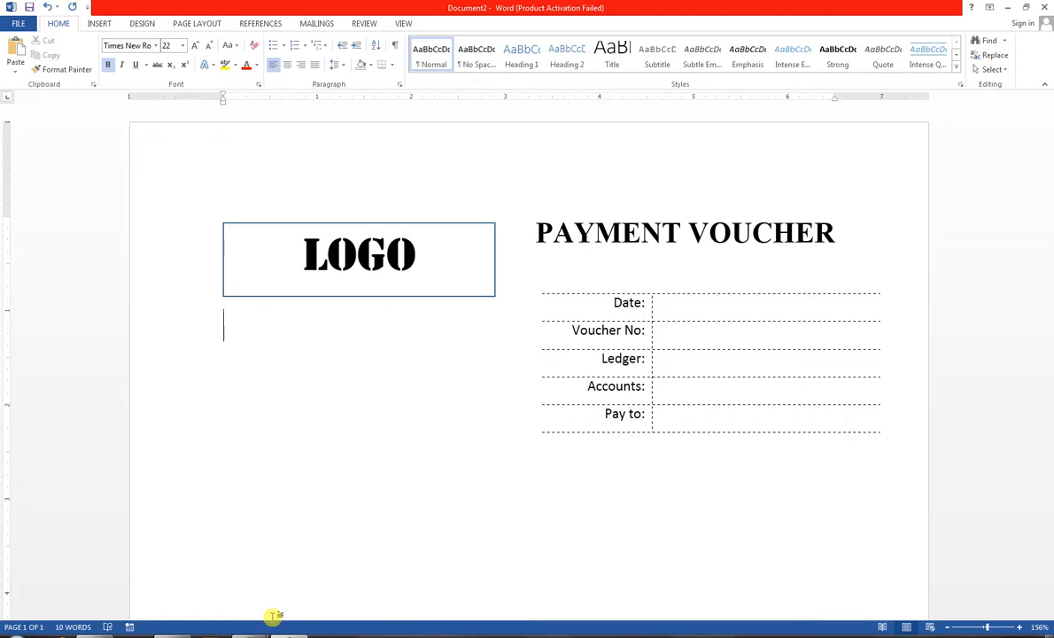
type("cOMPANY")
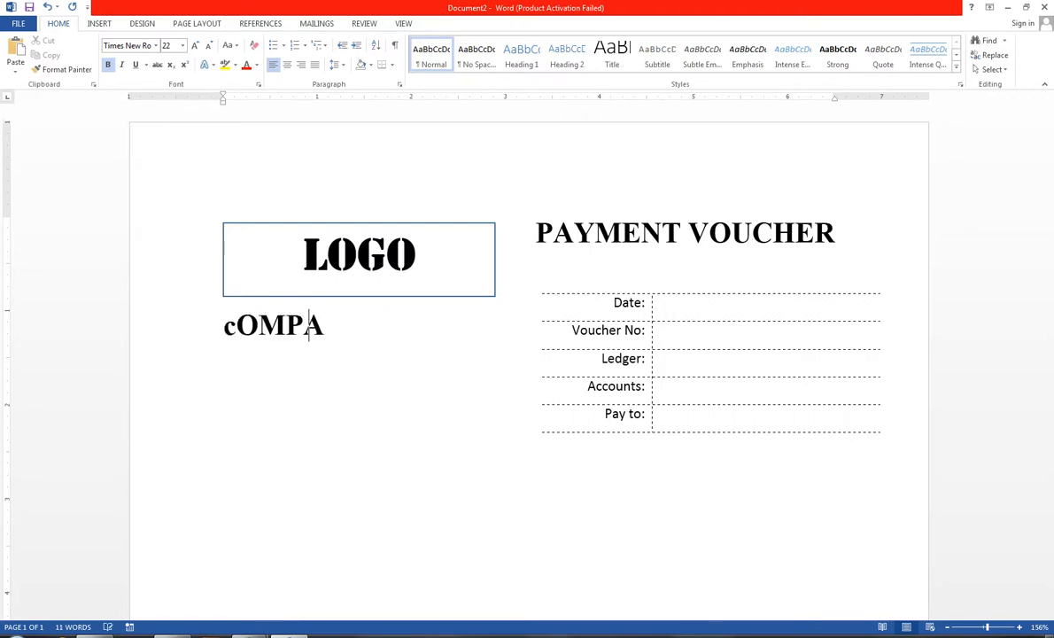
key("BackSpace")
key("BackSpace")
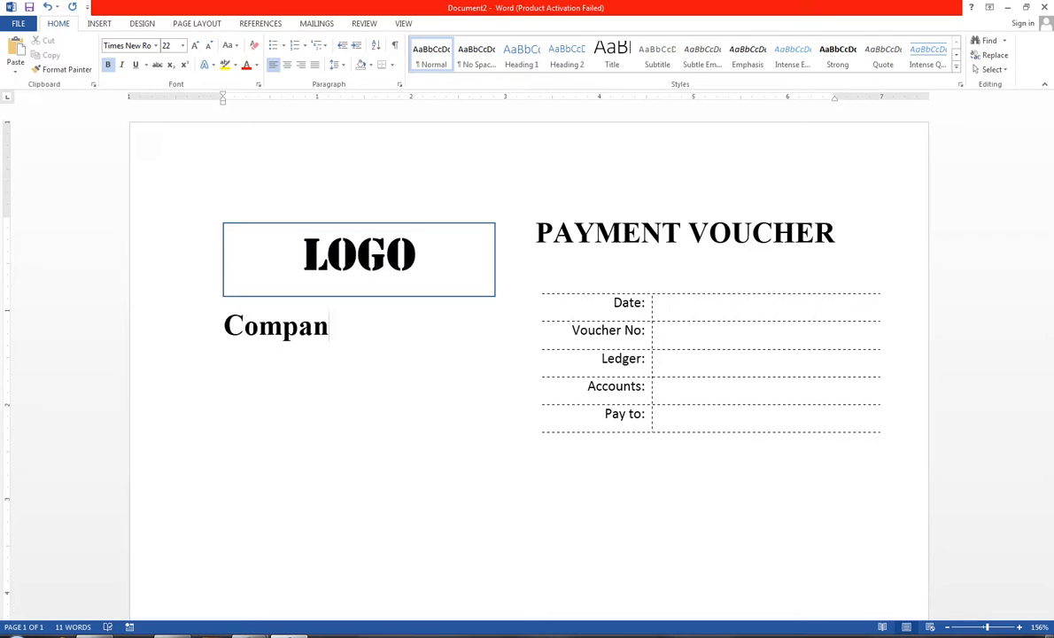
type("y Address ")
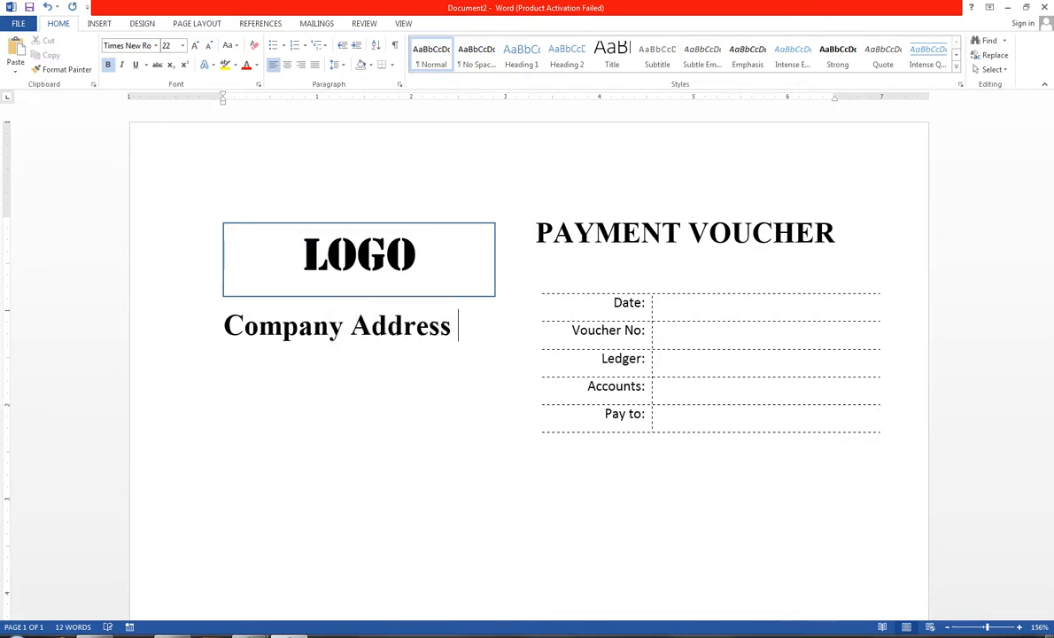
type("Go")
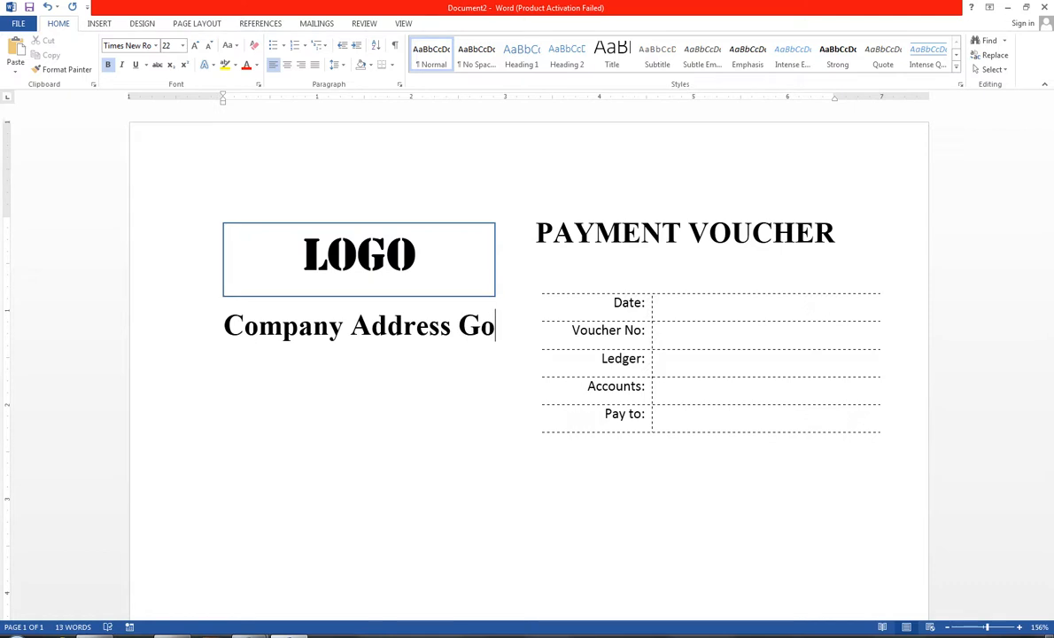
type("es Here")
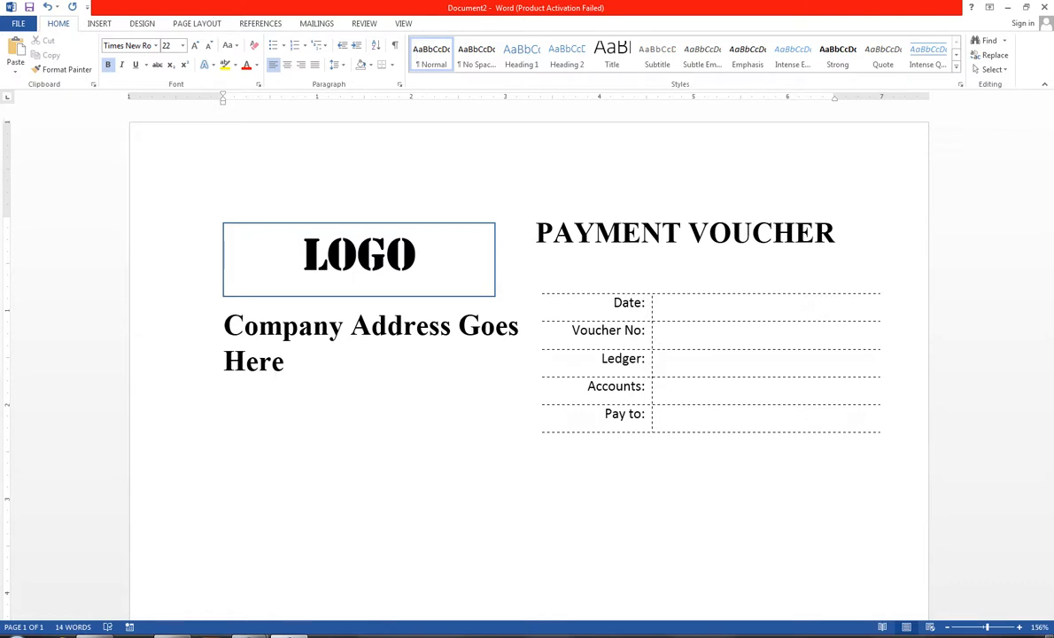
Change the initials of the last three words to lowercase so the line reads "Company address goes here".
left_click(369, 327)
key("BackSpace")
type("a")
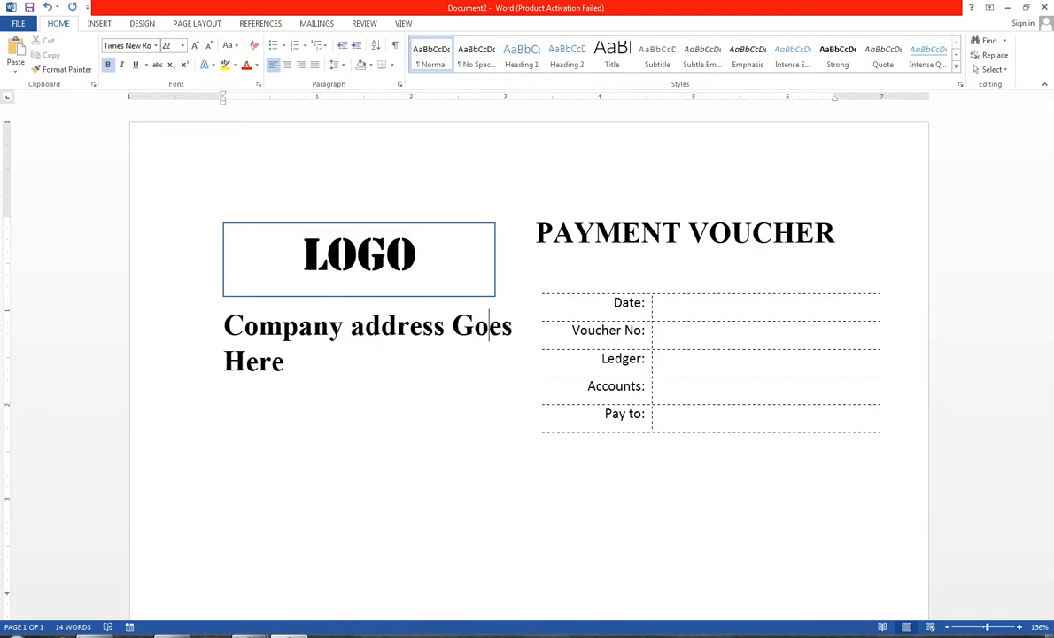
left_click(475, 327)
key("BackSpace")
type("g")
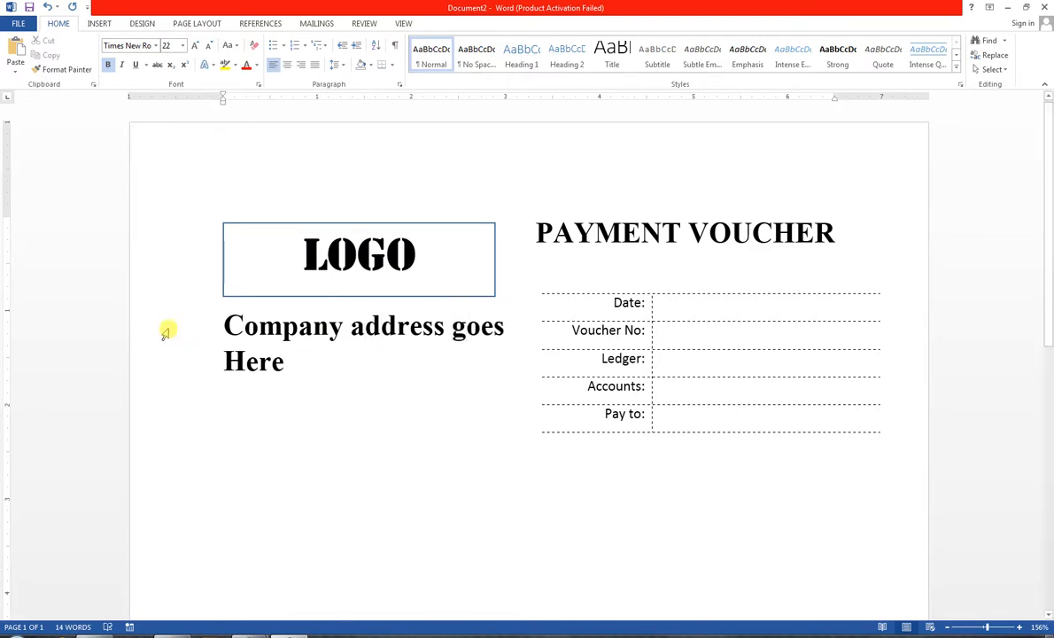
left_click(242, 357)
key("BackSpace")
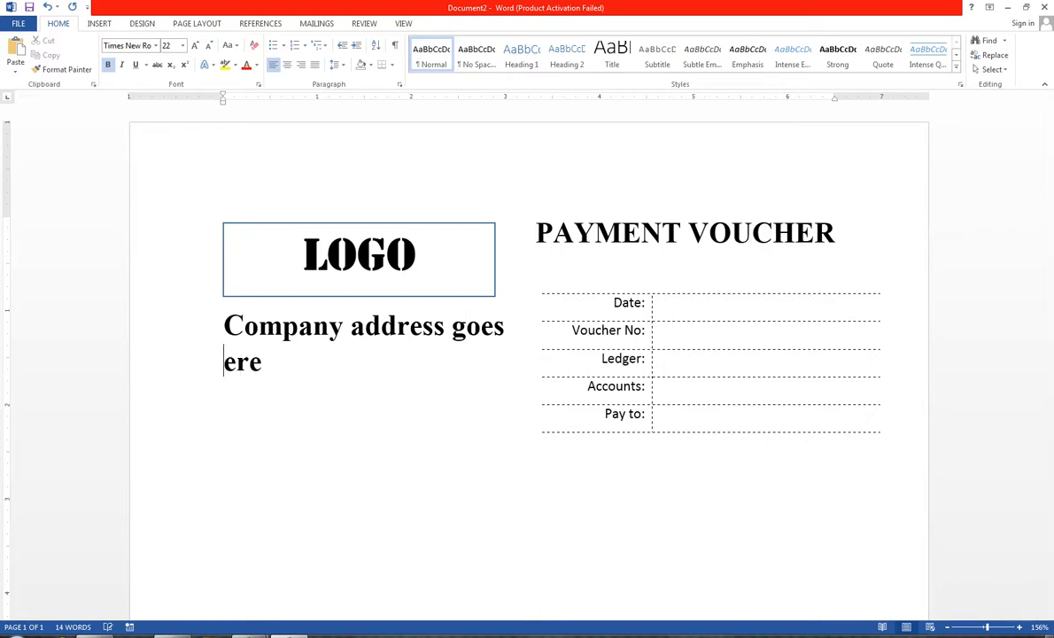
type("h")
Reduce the company address line to 14 pt and remove its bold formatting.
left_click_drag(224, 315, 278, 371)
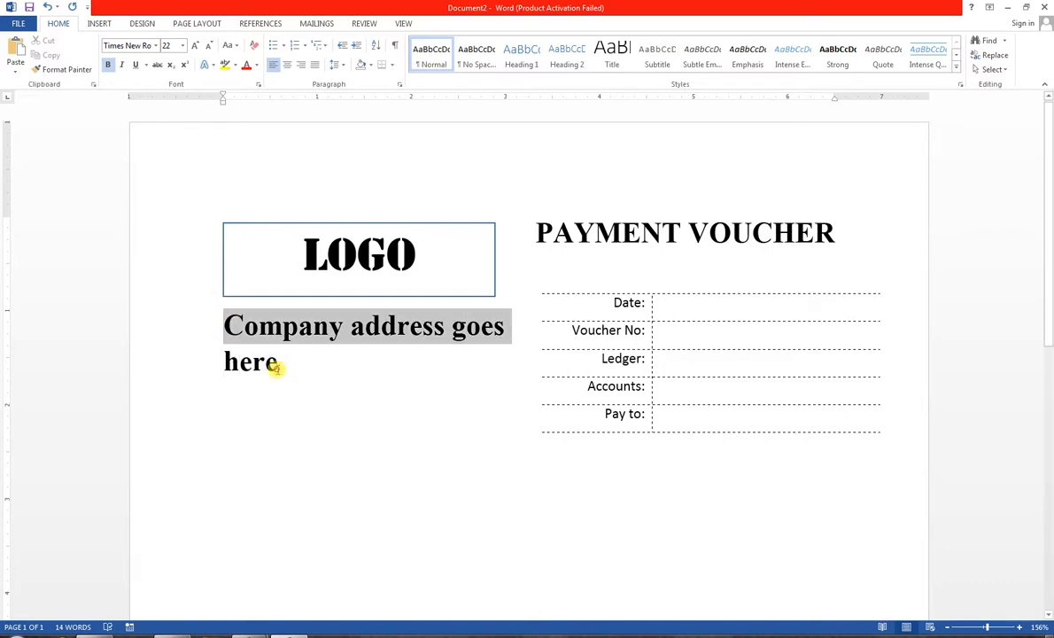
left_click(209, 45)
left_click(209, 45)
left_click(209, 45)
left_click(209, 45)
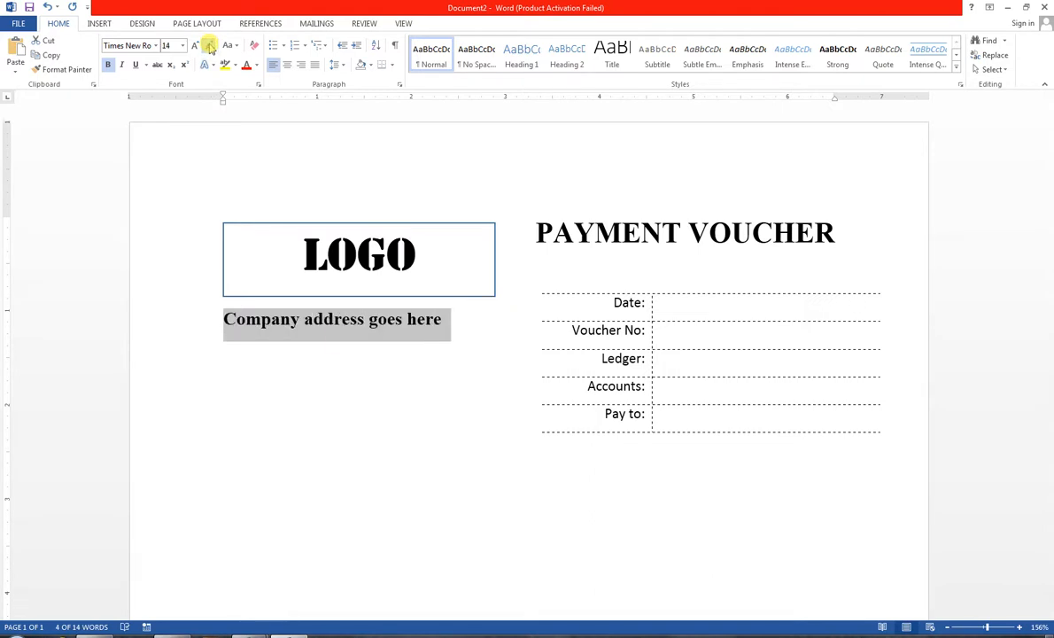
left_click(107, 65)
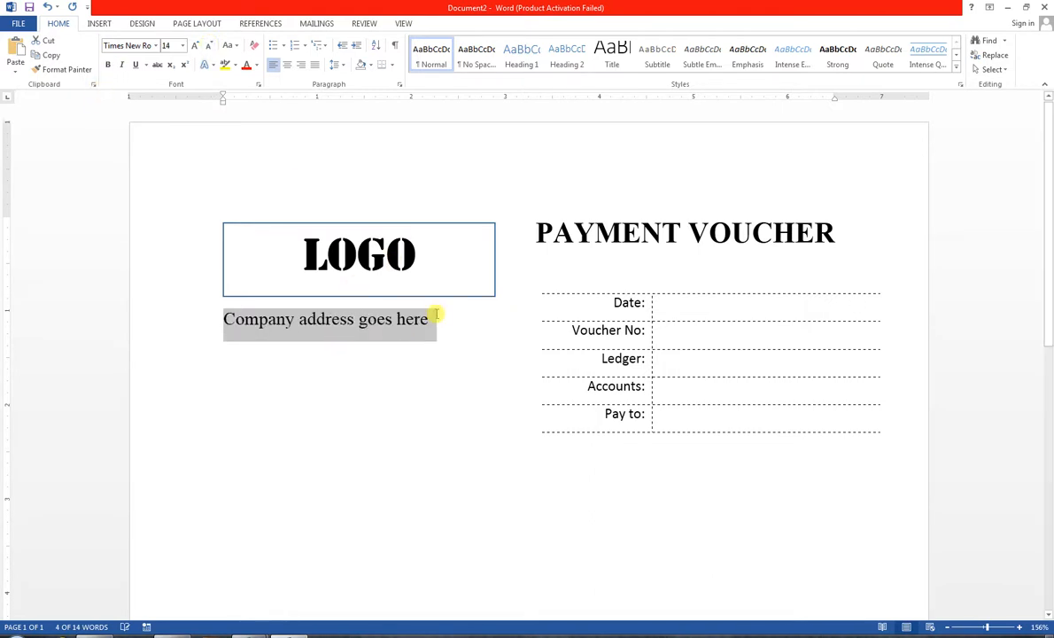
Add the line "City, State, Zip Code" below the company address line.
left_click(463, 329)
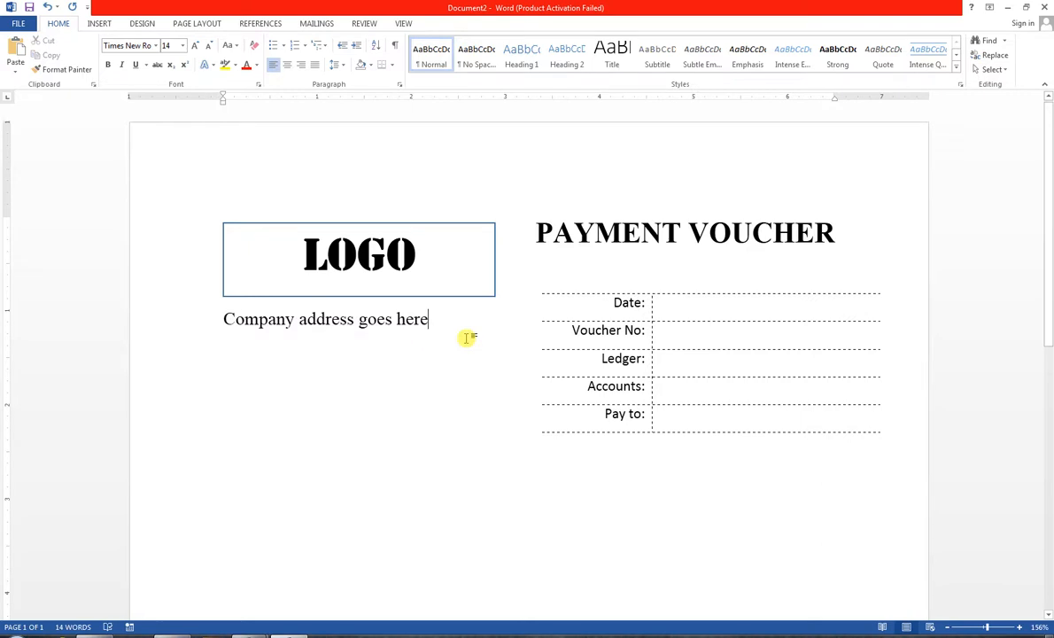
key("Return")
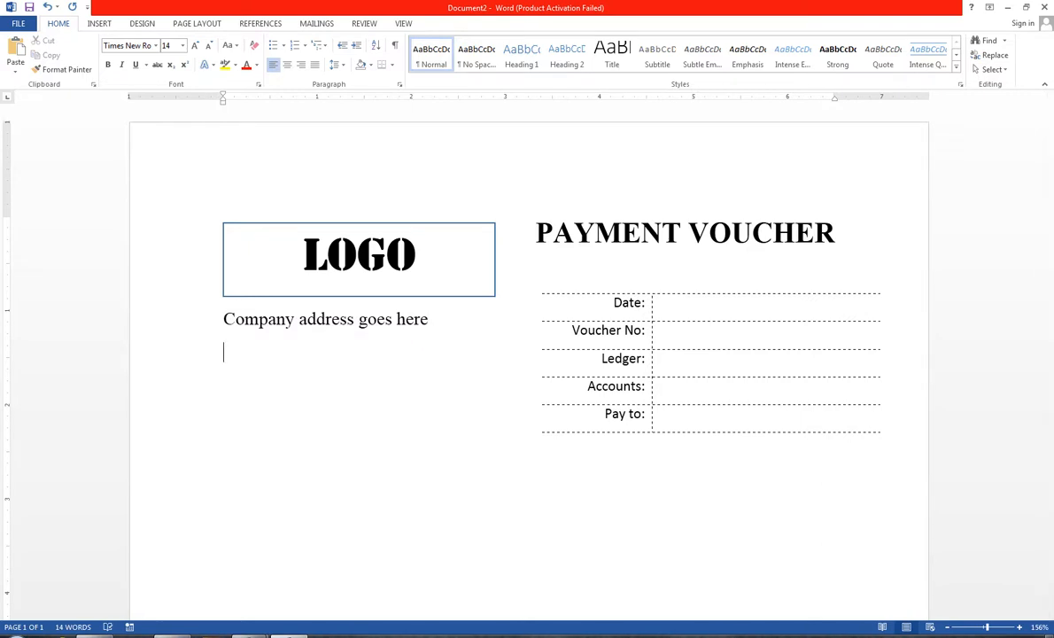
type("City, State")
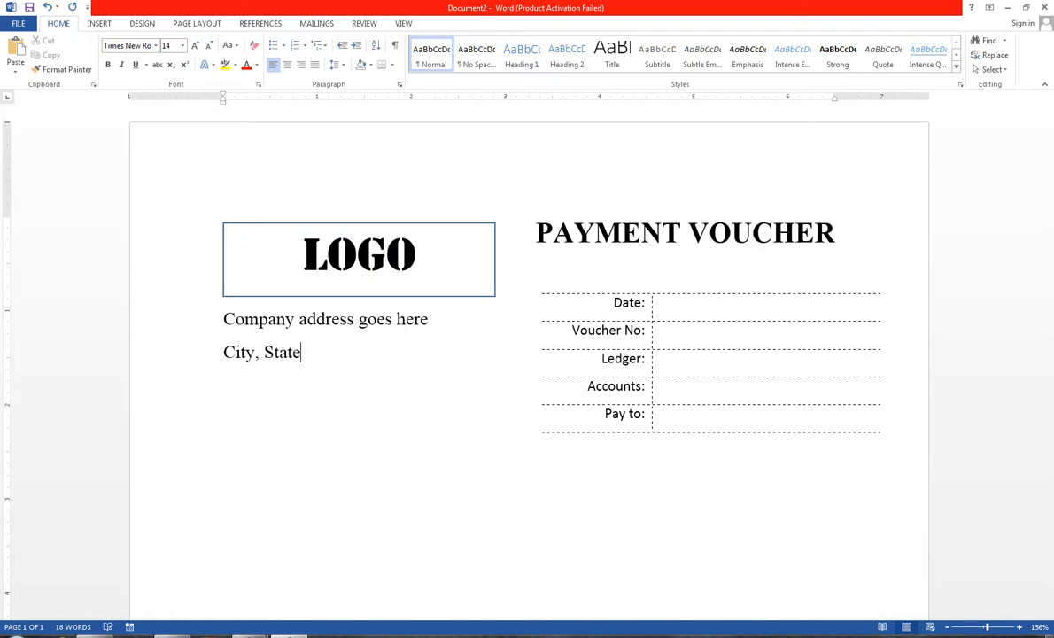
type(", Zip Code")
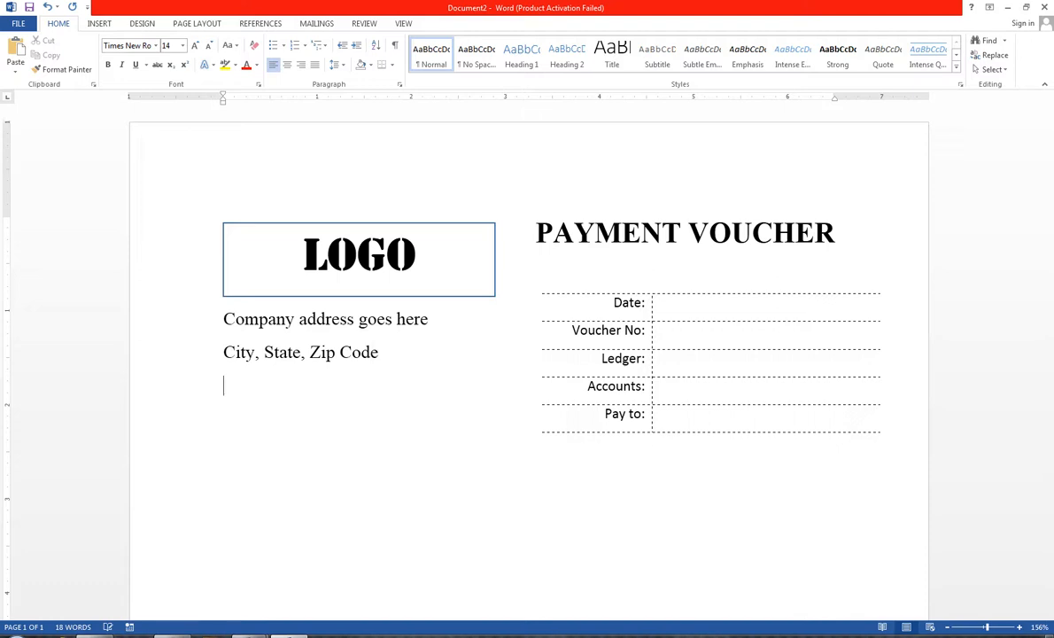
Enter the label "Tel:" followed by the company's phone number on the line below "City, State, Zip Code".
type("twe")
key("BackSpace")
key("BackSpace")
key("BackSpace")
type("Tel")
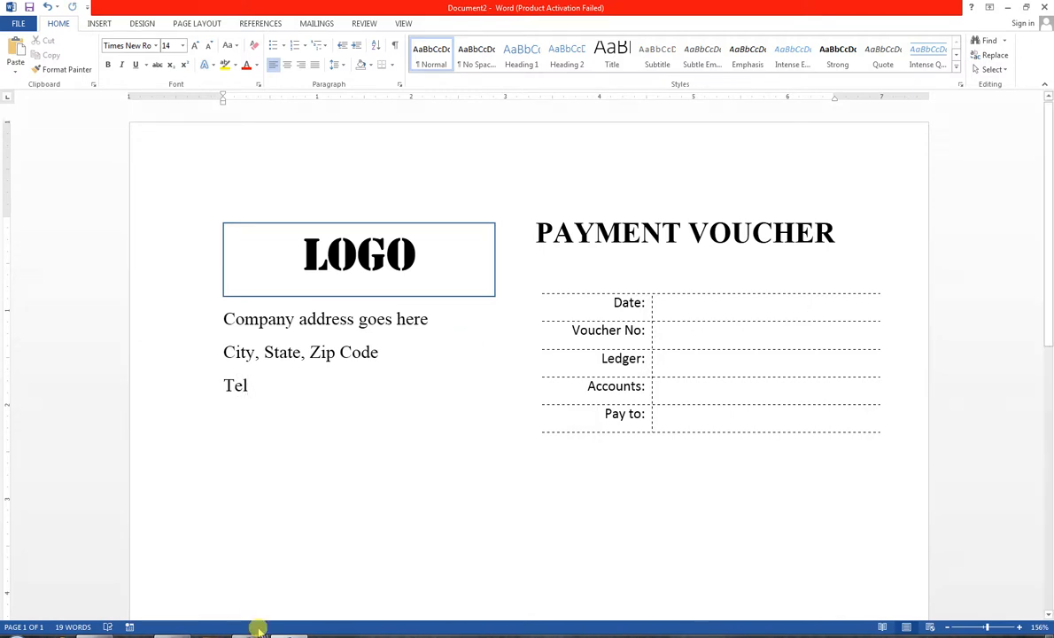
type(":")
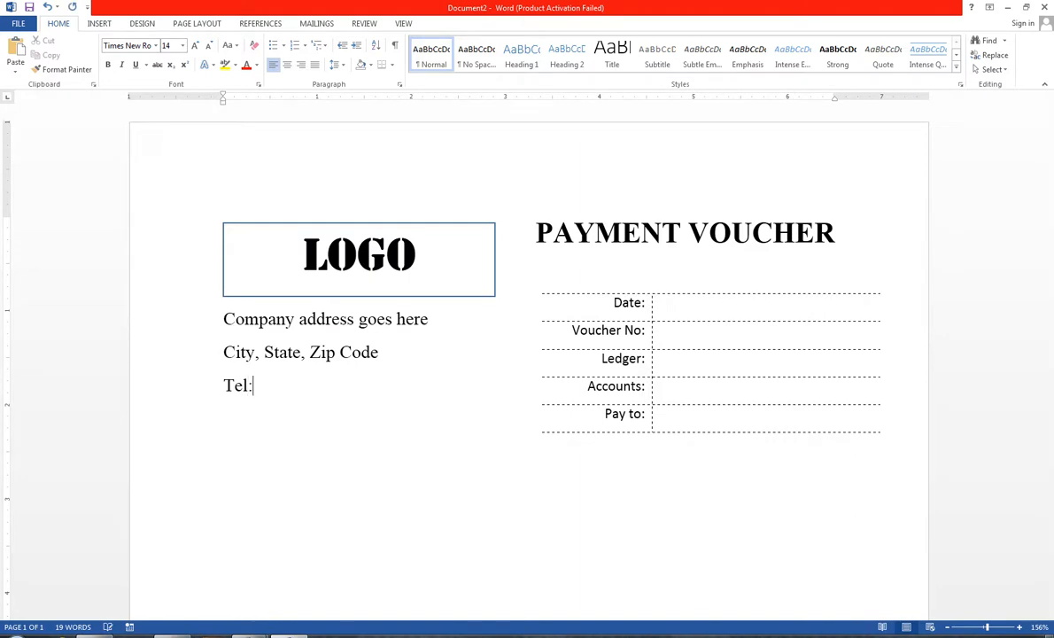
type(" 122:455-7788")
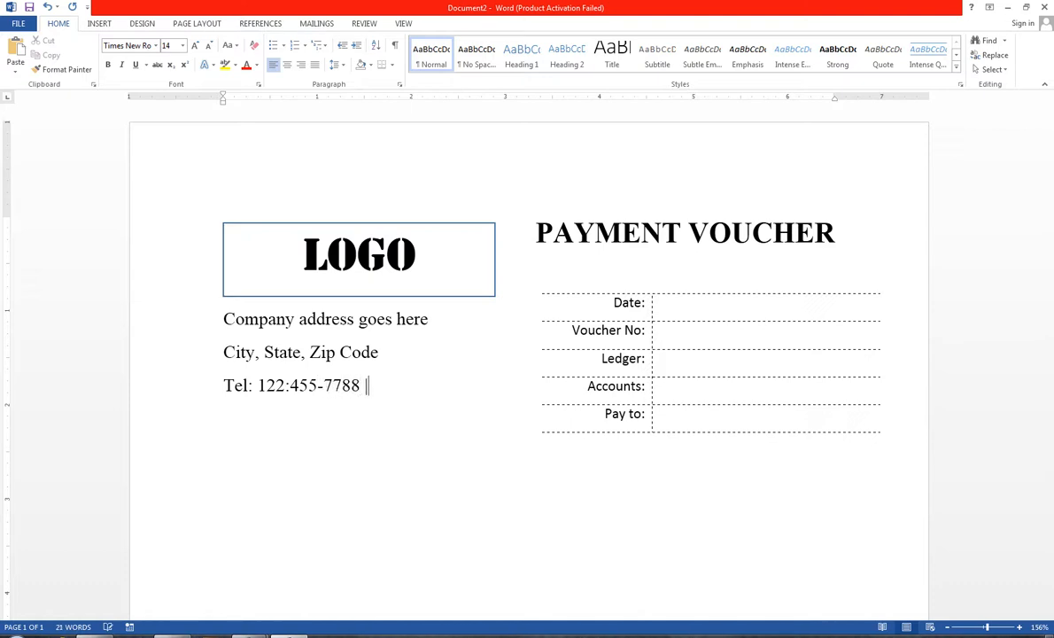
Append a second phone number after a "|" separator on the Tel line, and add an "Email:" line with the company's email address below it.
type(" | 444-555-666")
key("Return")
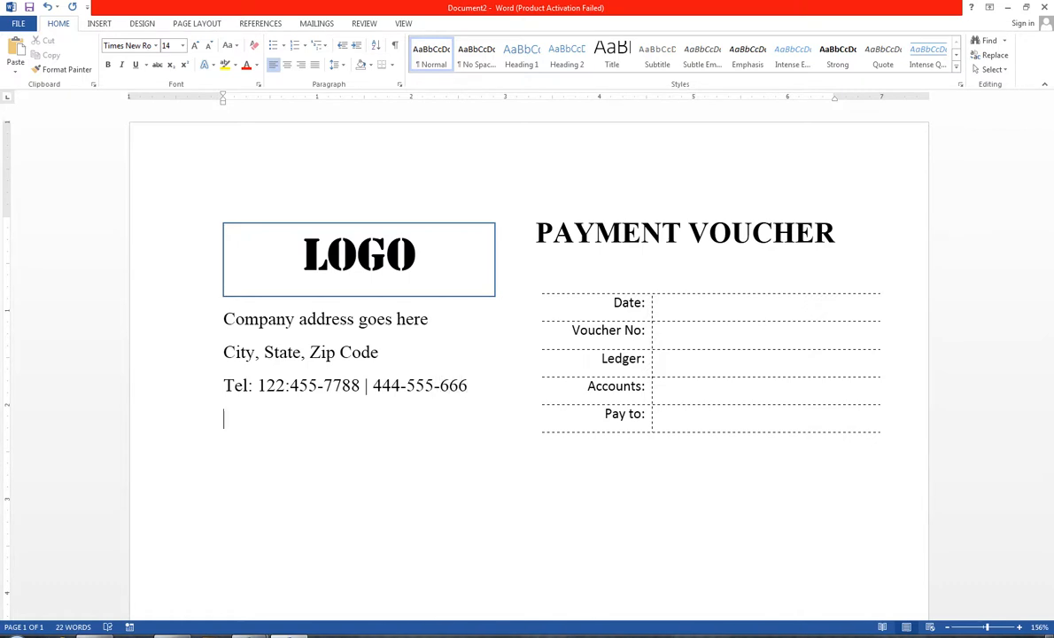
type("Email: Ex")
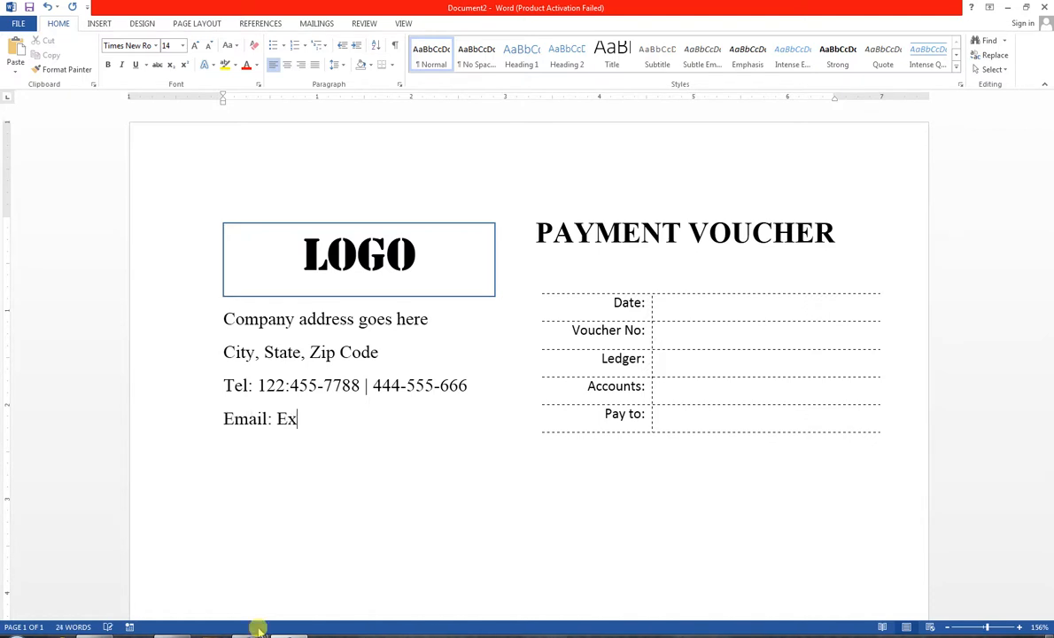
type("MPLE")
key("BackSpace")
key("BackSpace")
key("BackSpace")
key("BackSpace")
key("BackSpace")
type("am")
key("BackSpace")
key("BackSpace")
type("xample")
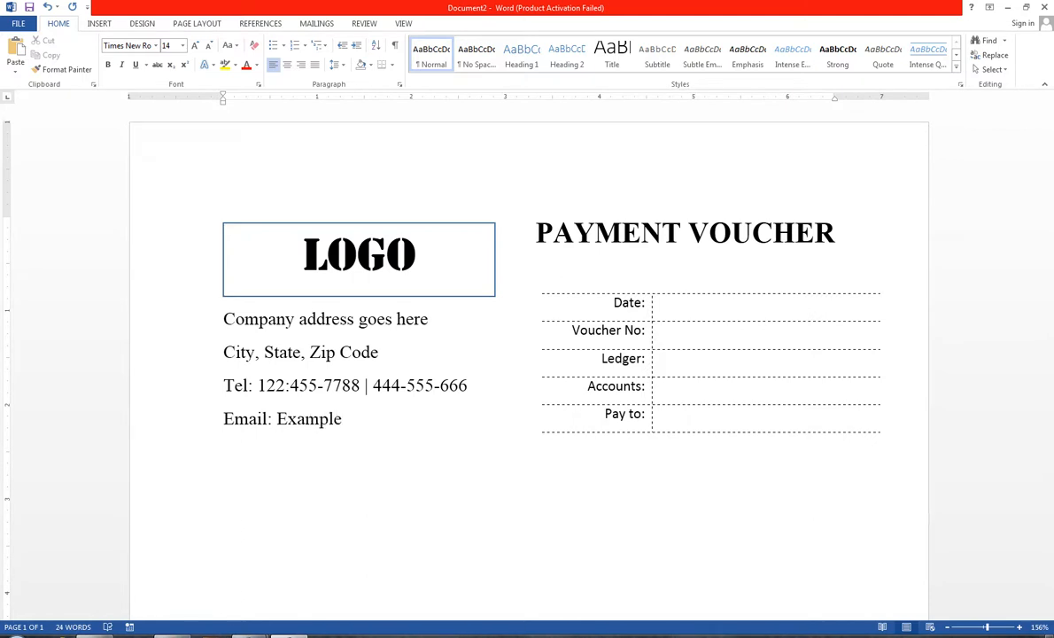
type("@Gmail.com")
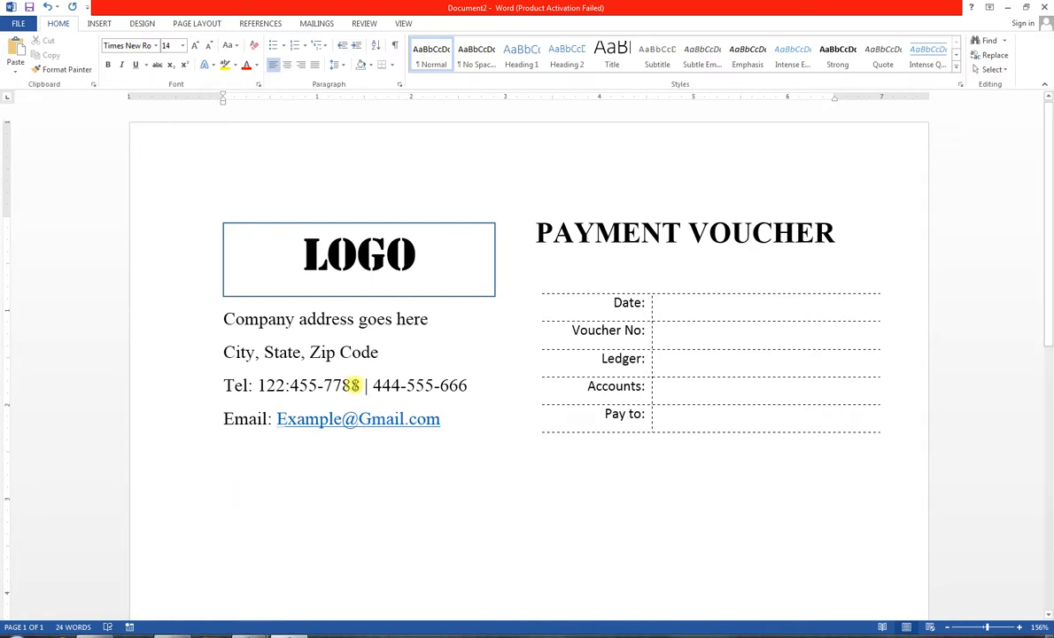
Insert a table with five columns and eight rows below the company contact lines.
left_click(100, 24)
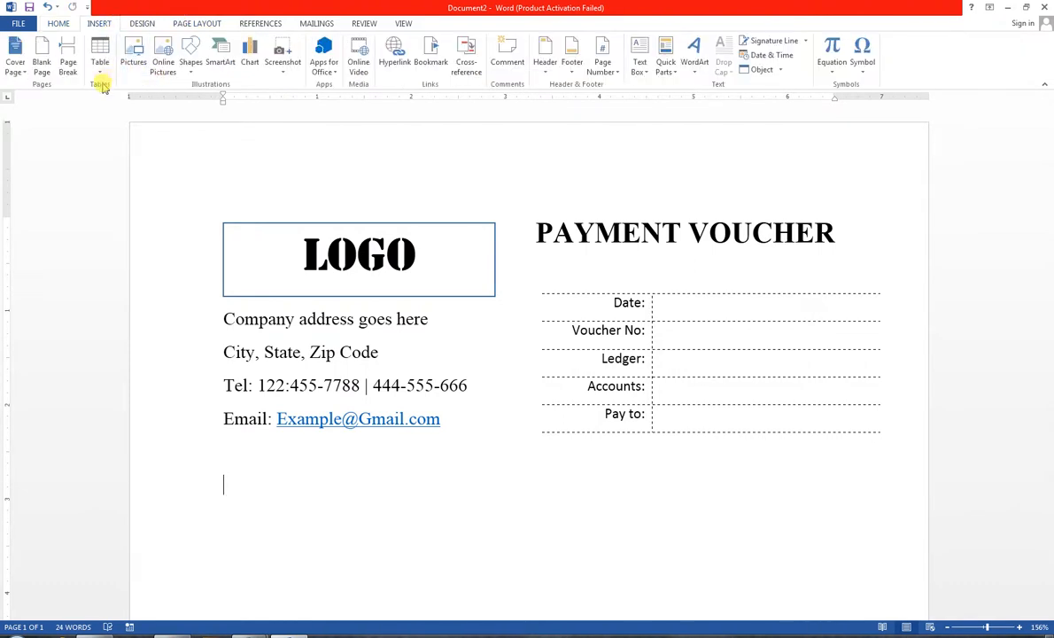
left_click(100, 64)
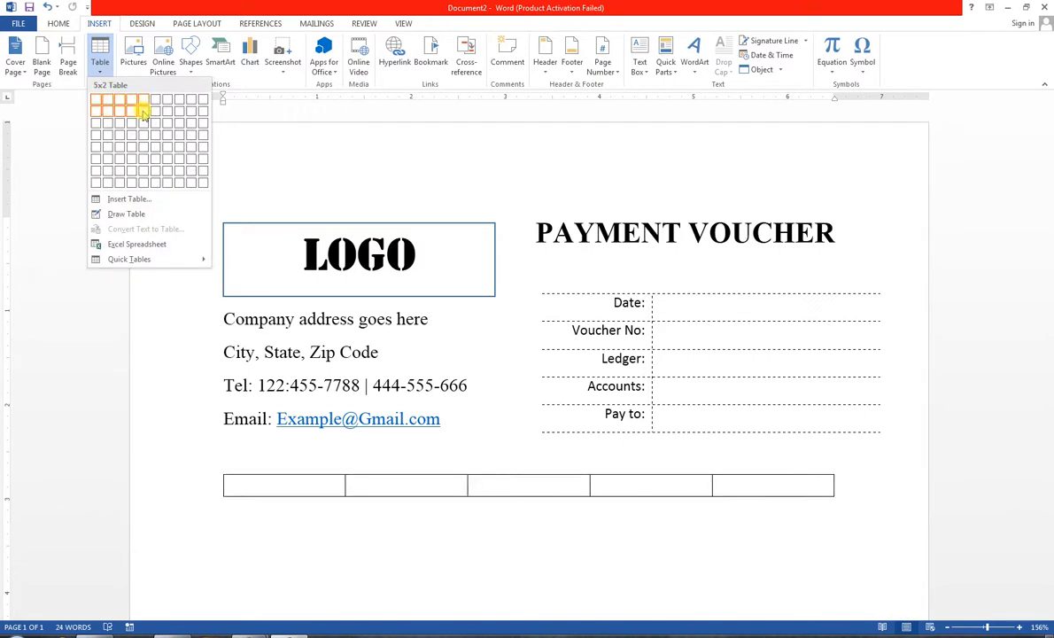
left_click(145, 174)
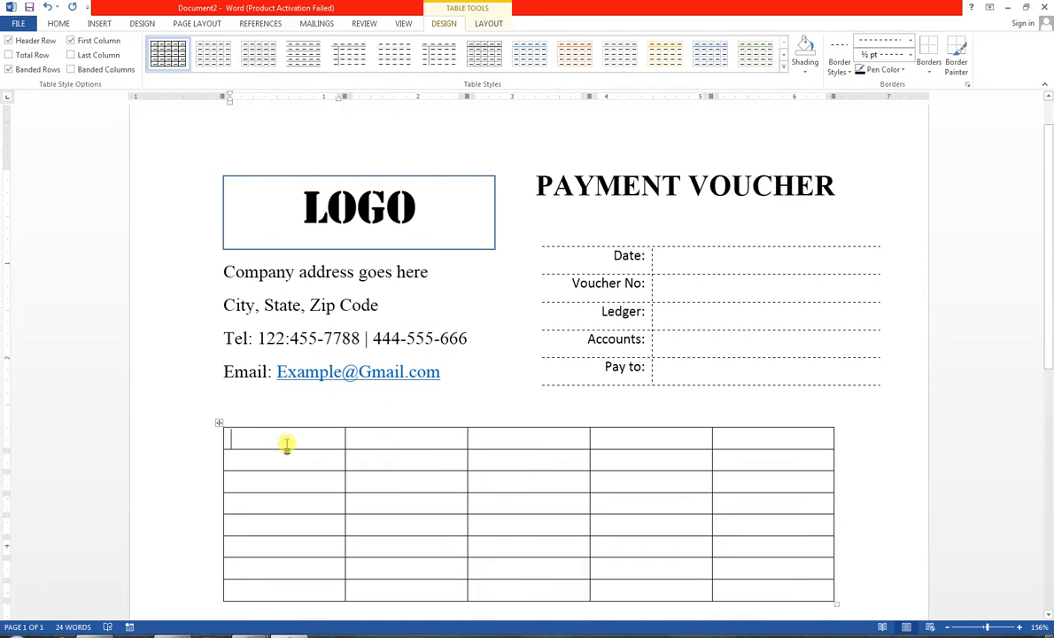
Shade the header row of the new table with the theme colour Black, Text 1.
left_click_drag(305, 442, 727, 432)
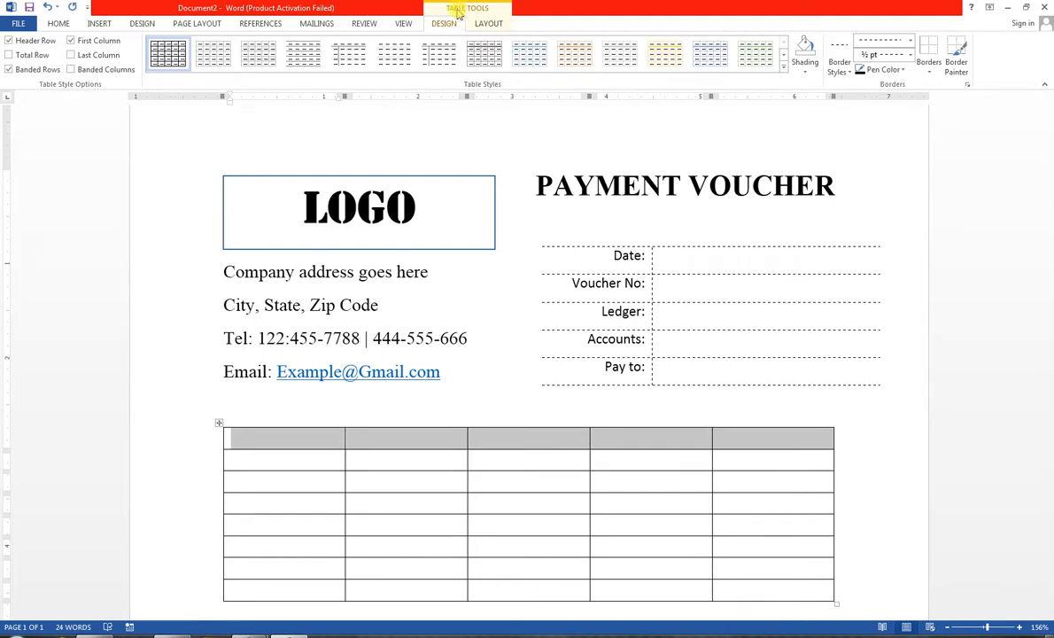
left_click(805, 73)
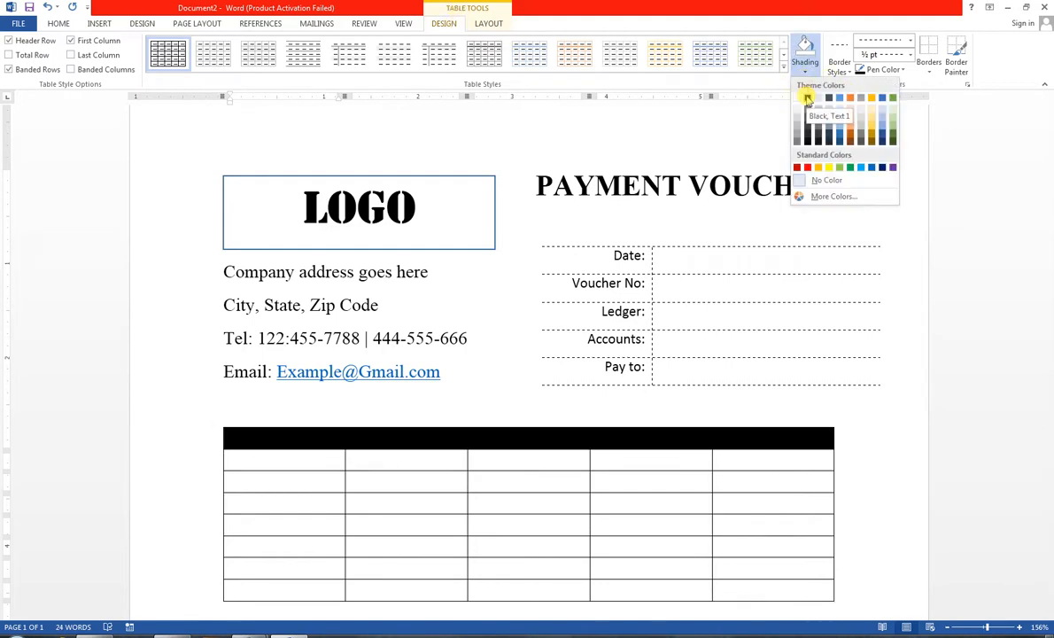
left_click(807, 98)
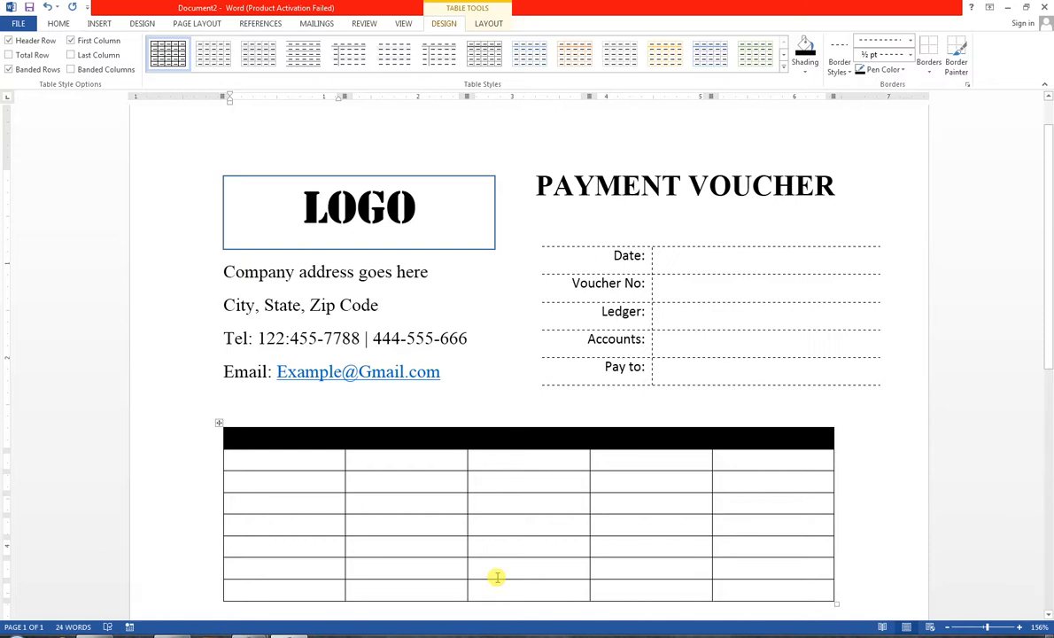
Enter "Serial No" and "Payment Method" as the first two column headings in the black header row.
type("Serial ")
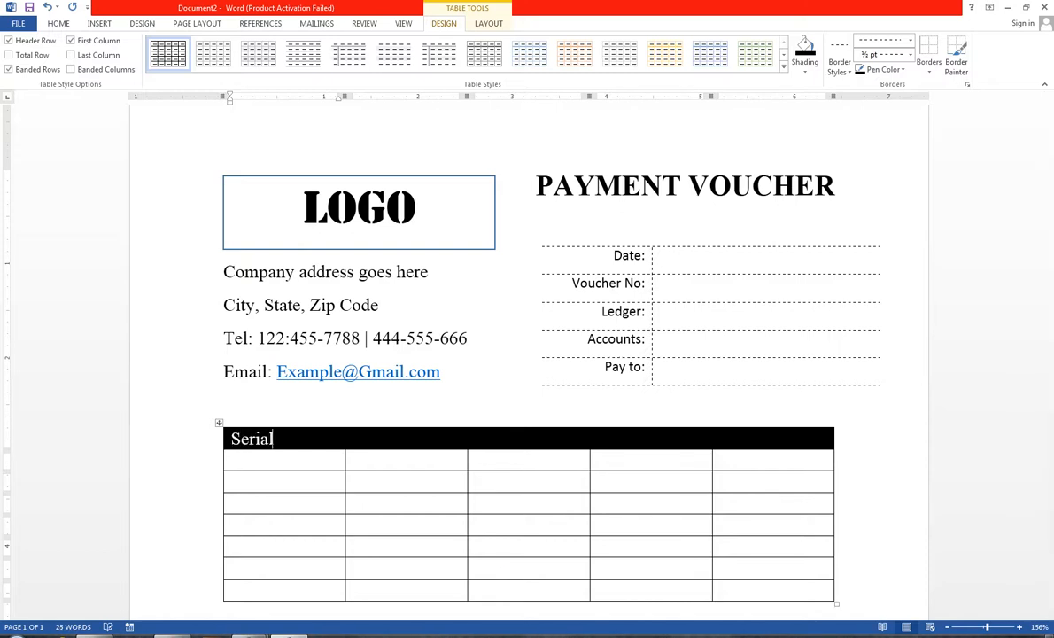
type("No")
key("Tab")
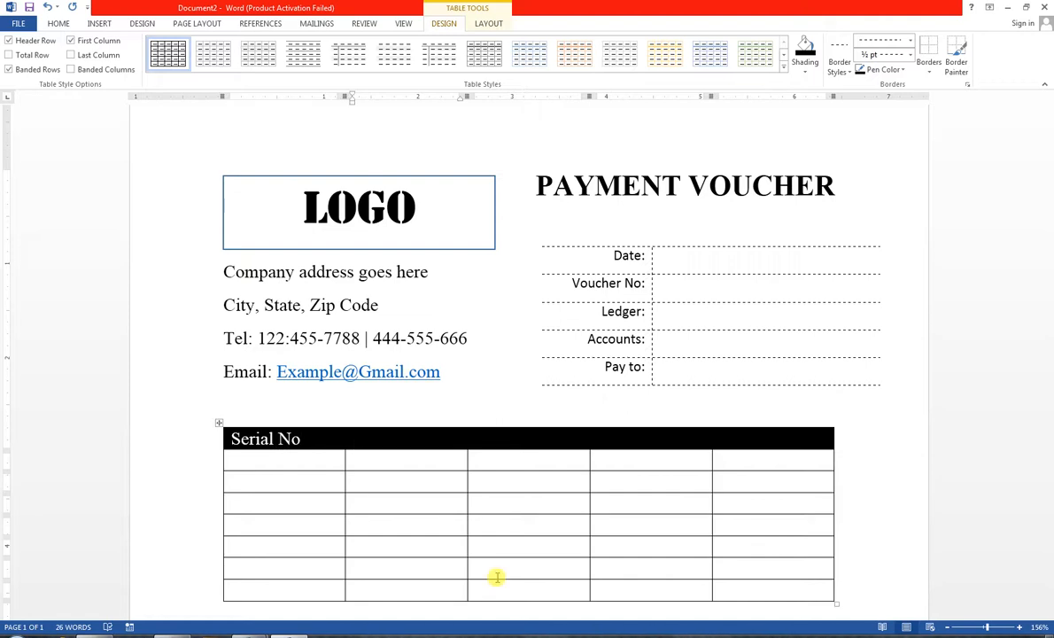
type("Payment M")
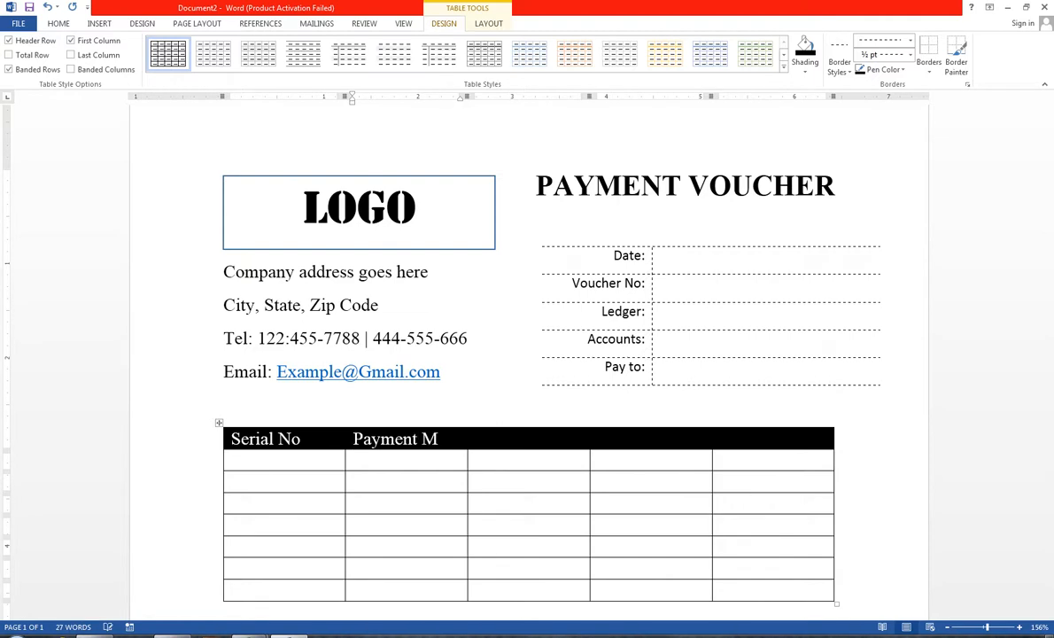
type("ethod")
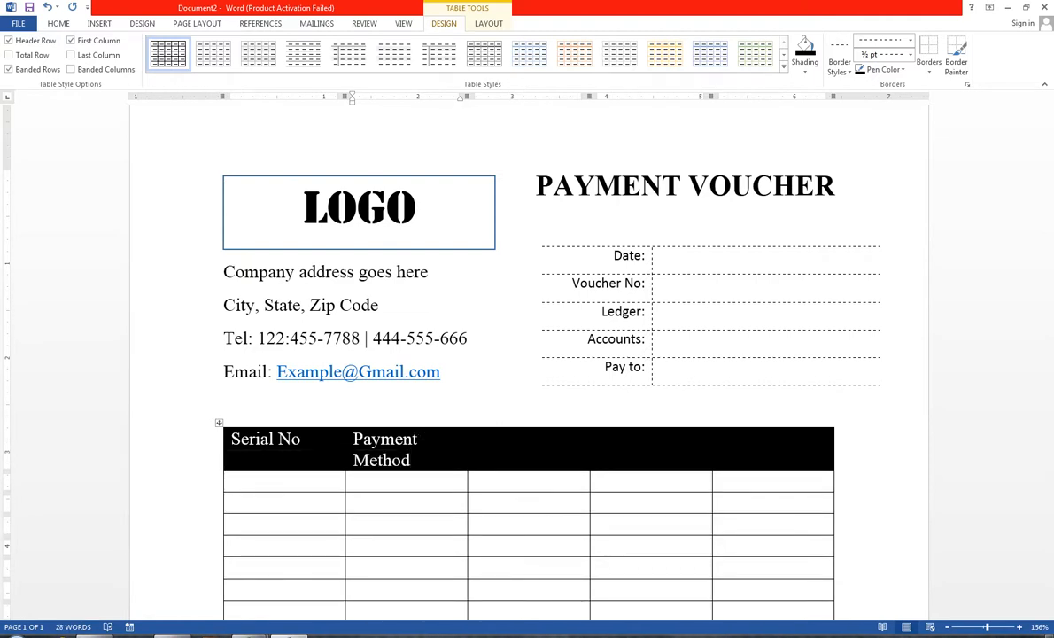
key("Tab")
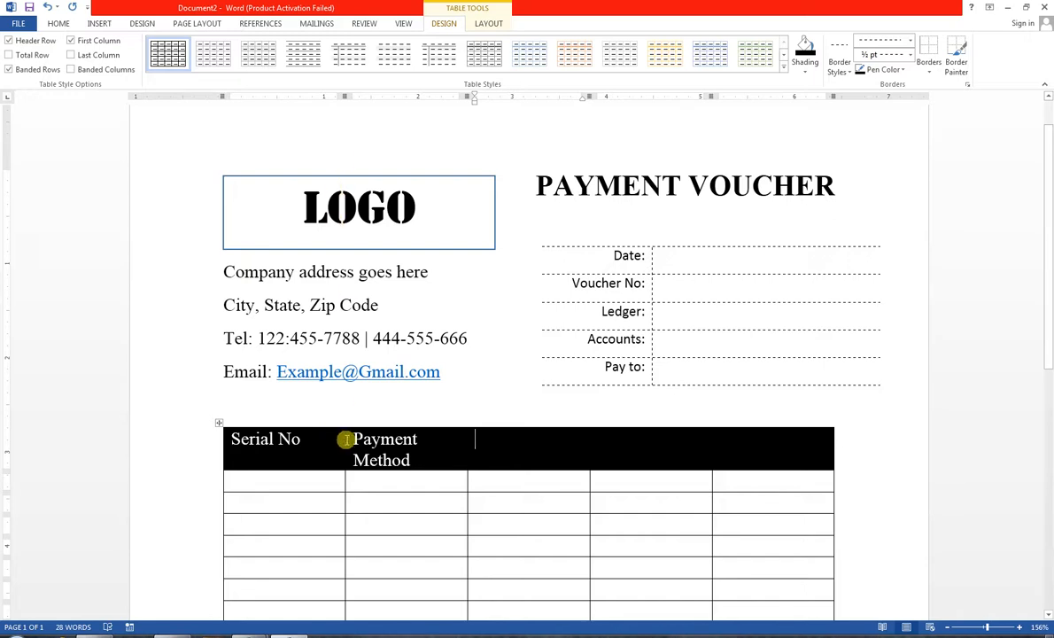
Narrow the Serial No column and widen the Payment Method column so that each heading fits on one line.
left_click_drag(345, 440, 316, 442)
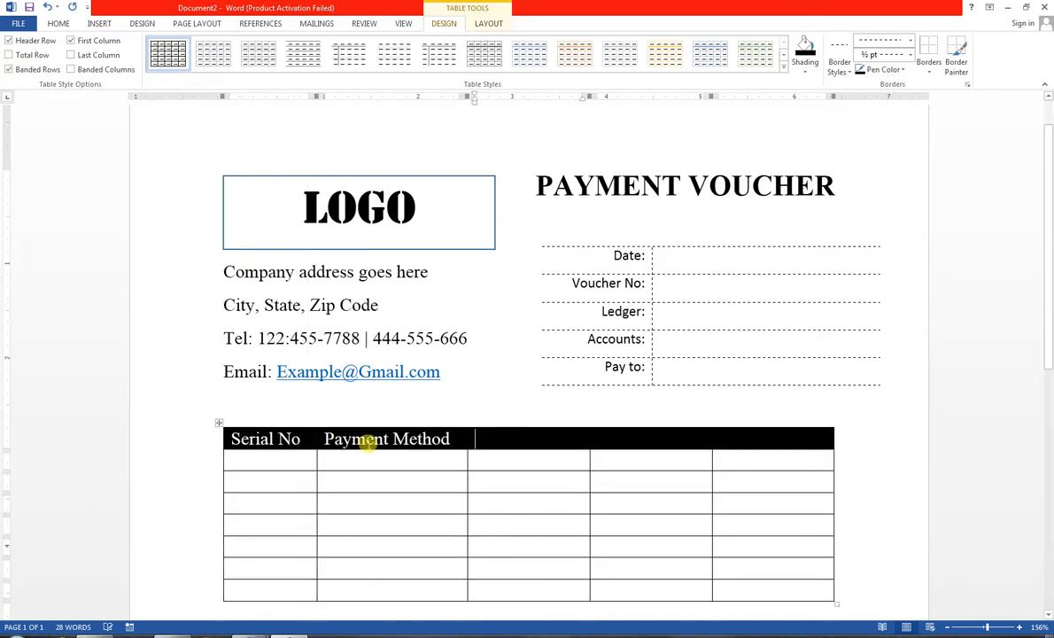
left_click(471, 438)
left_click_drag(468, 434, 475, 433)
left_click(512, 438)
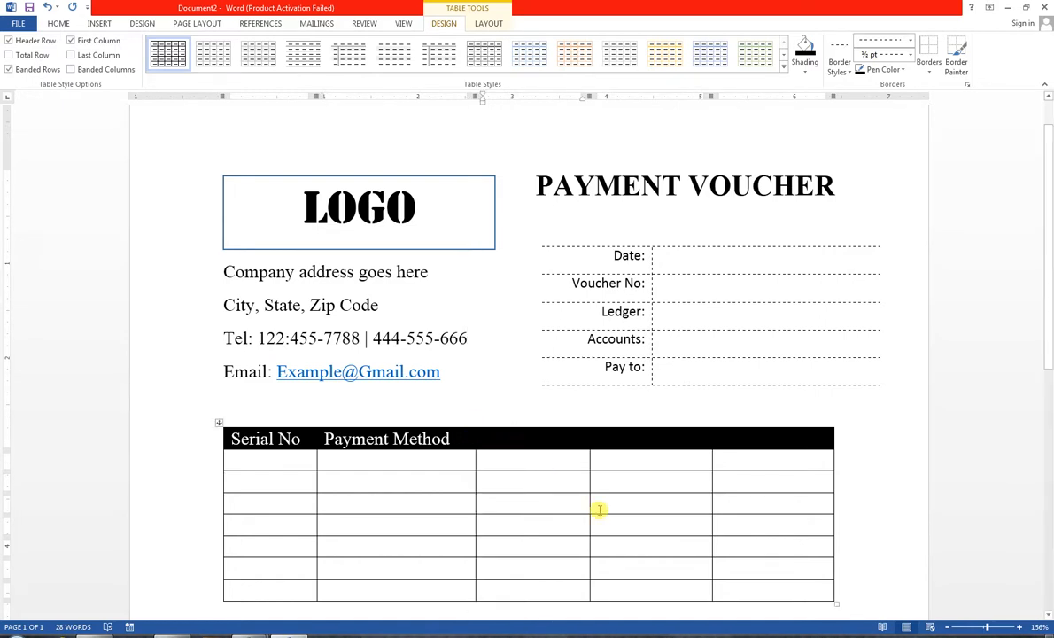
Enter "Reference No." as the third column heading and adjust that column's two borders so the heading fits on one line.
type("Referne")
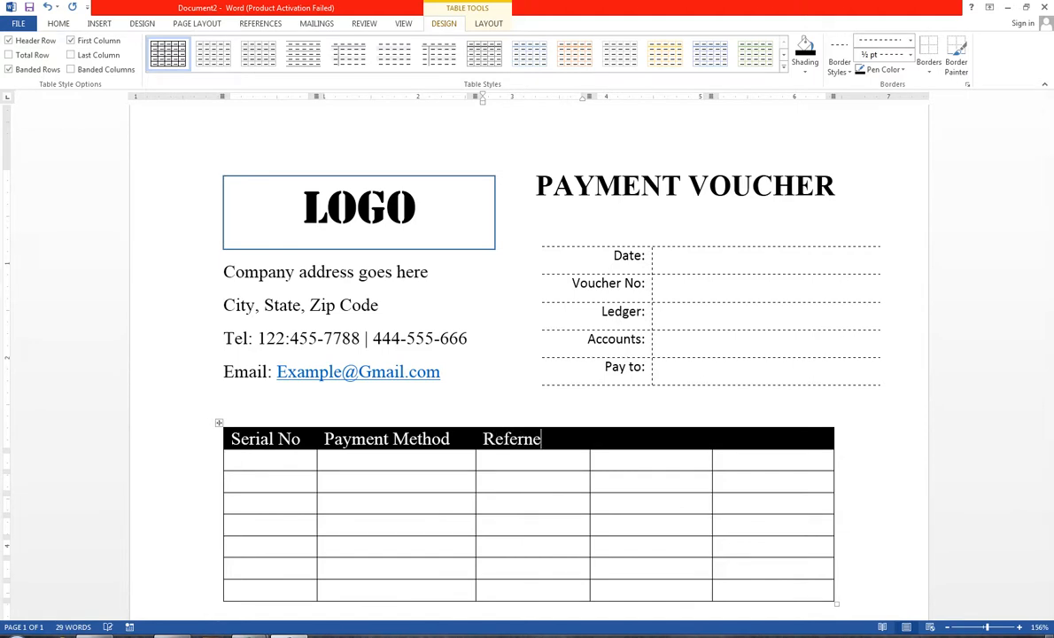
type("cec")
type(" N")
type("o.")
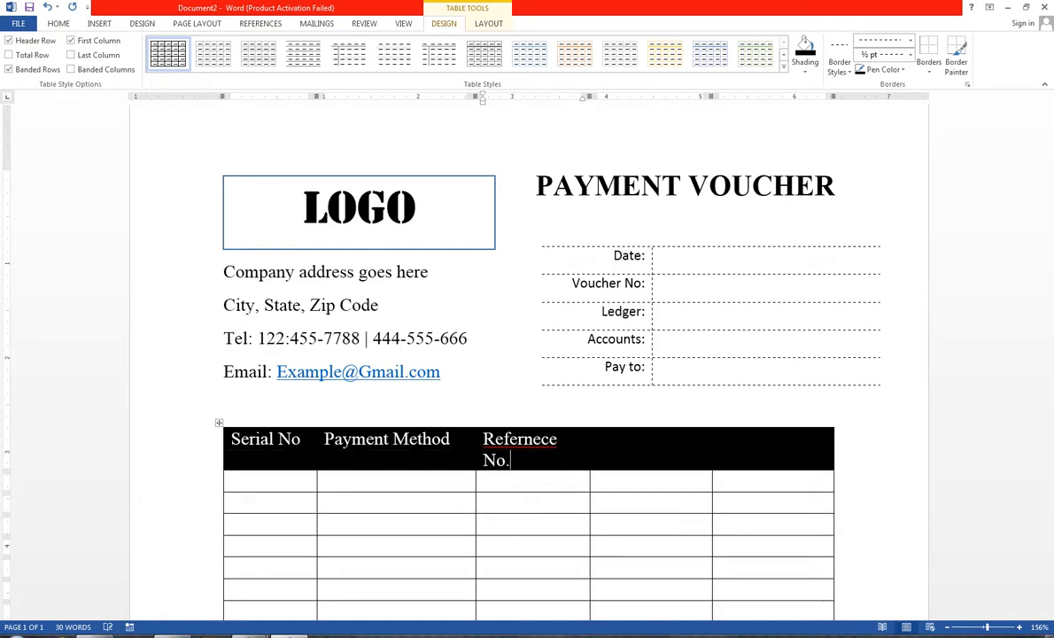
left_click(523, 439)
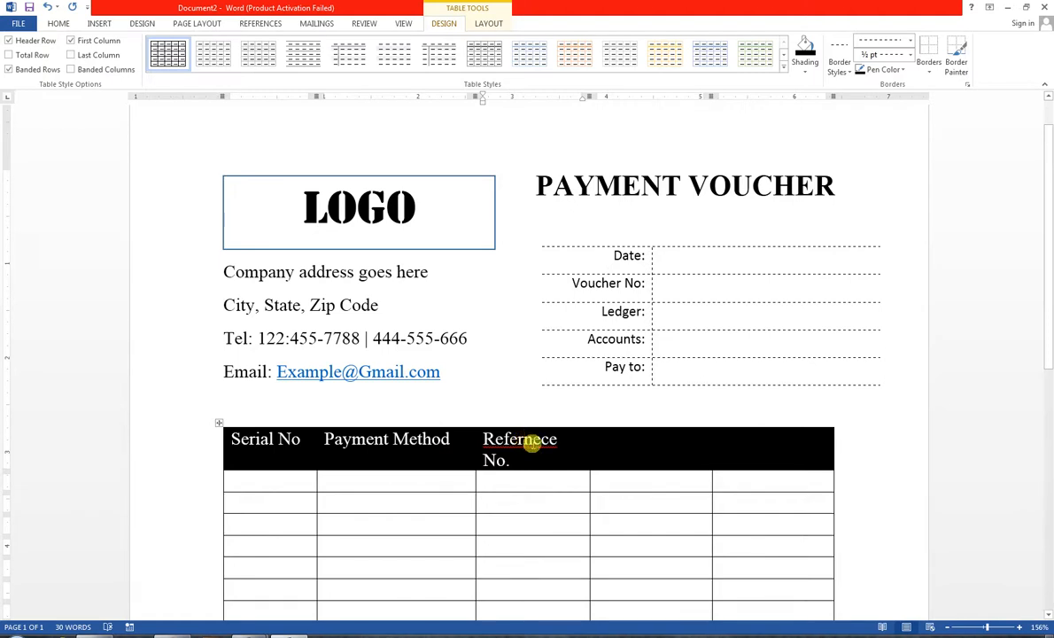
type("e")
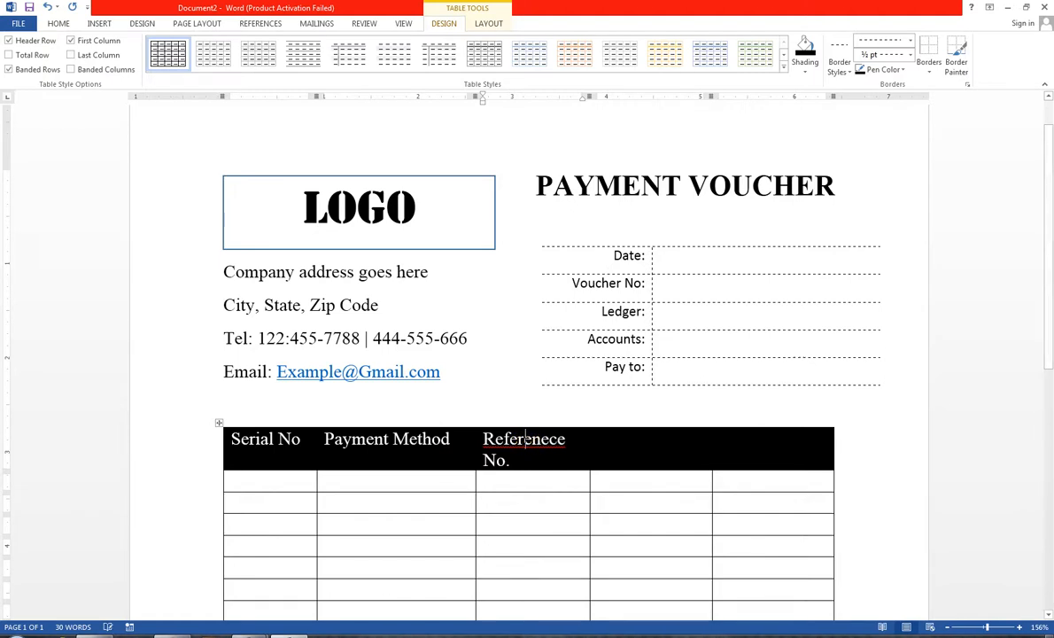
left_click(549, 441)
key("BackSpace")
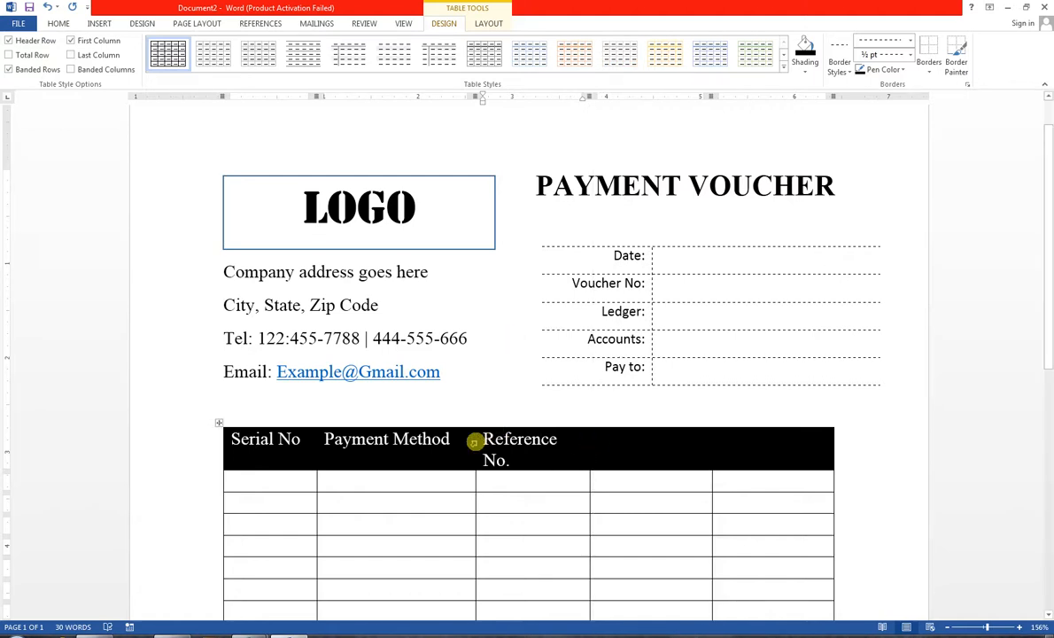
left_click_drag(475, 440, 459, 440)
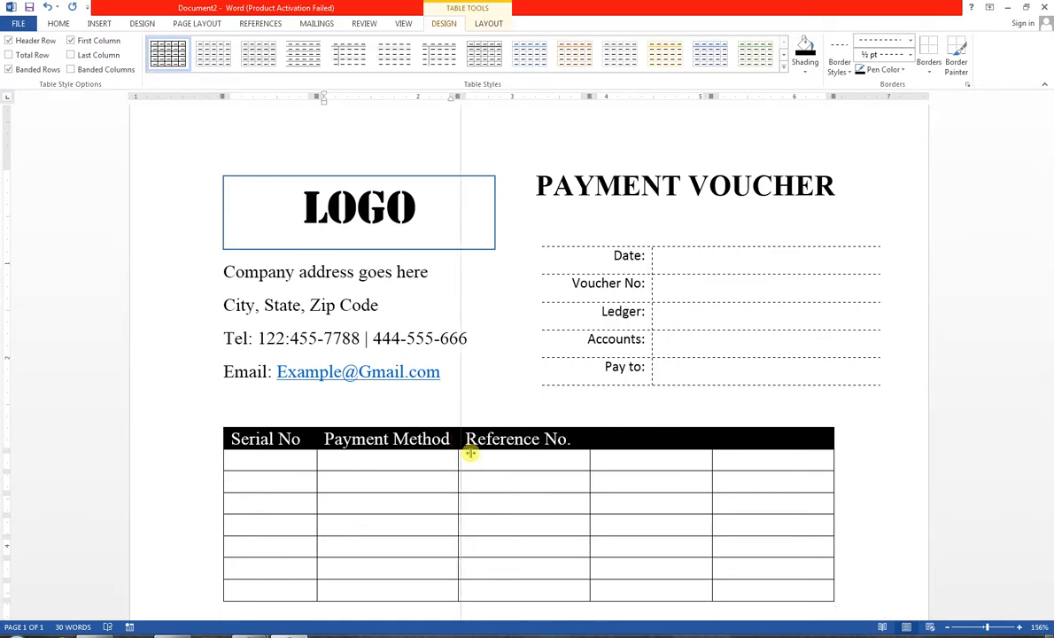
left_click_drag(588, 438, 580, 434)
Enter "Description" and "Amount" as the fourth and fifth column headings.
left_click(600, 445)
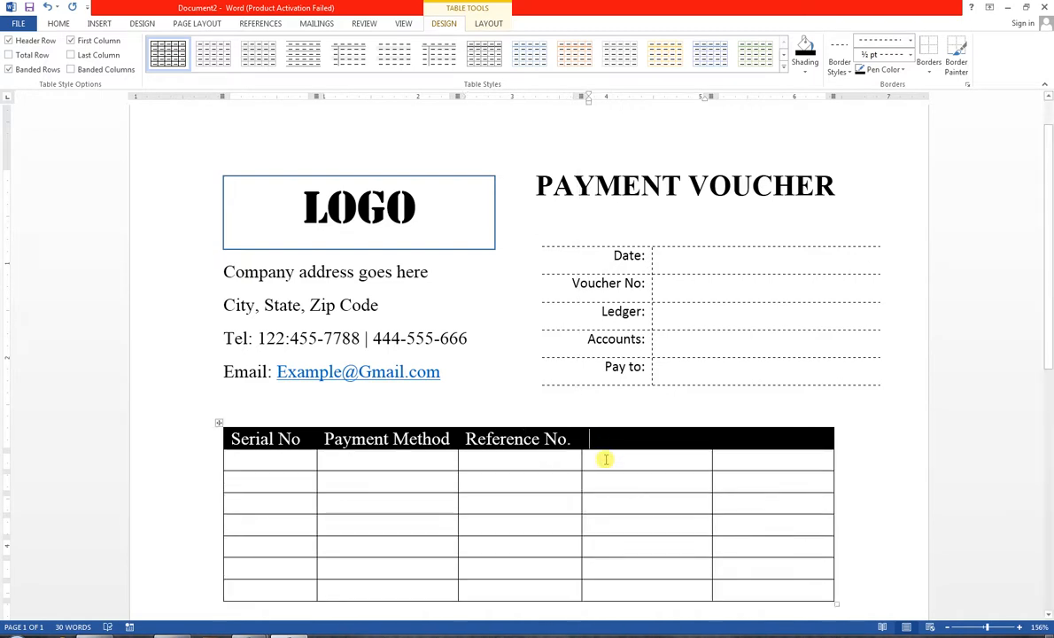
type("Descr")
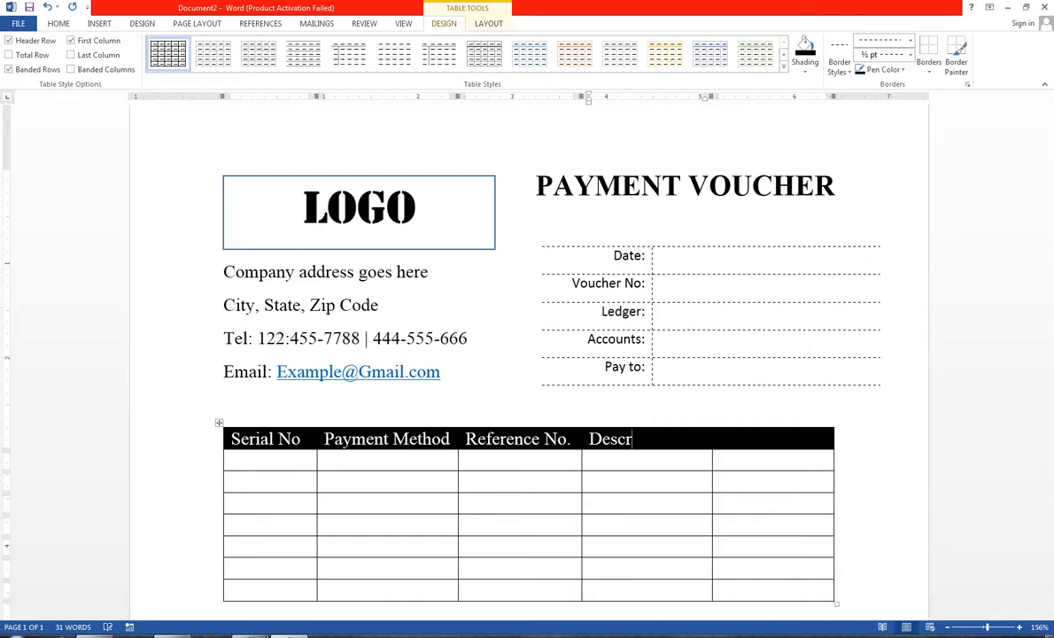
type("iption")
key("Tab")
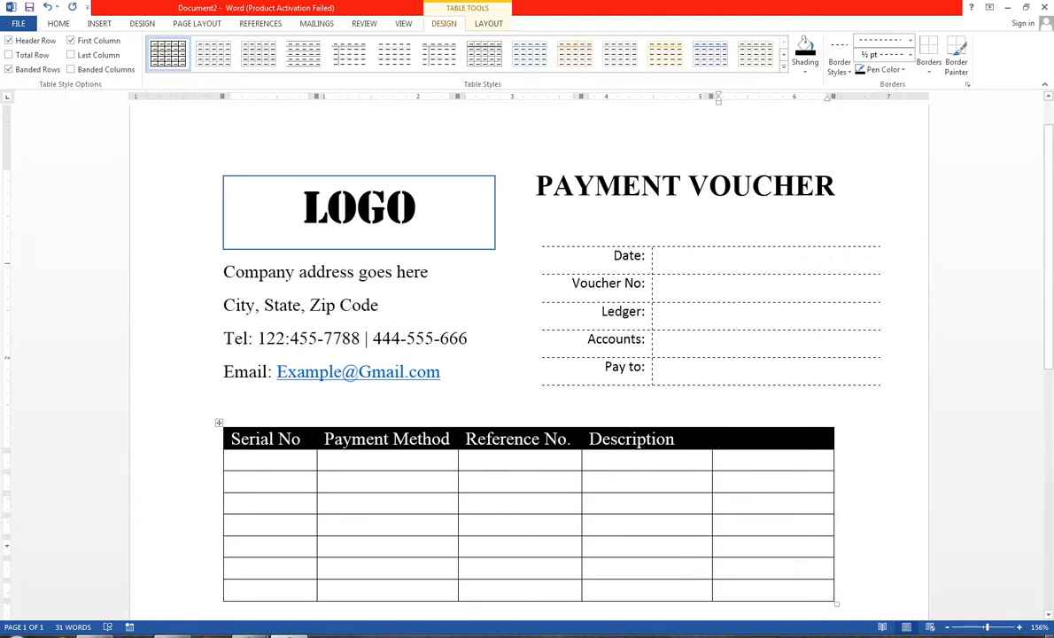
type("Amount")
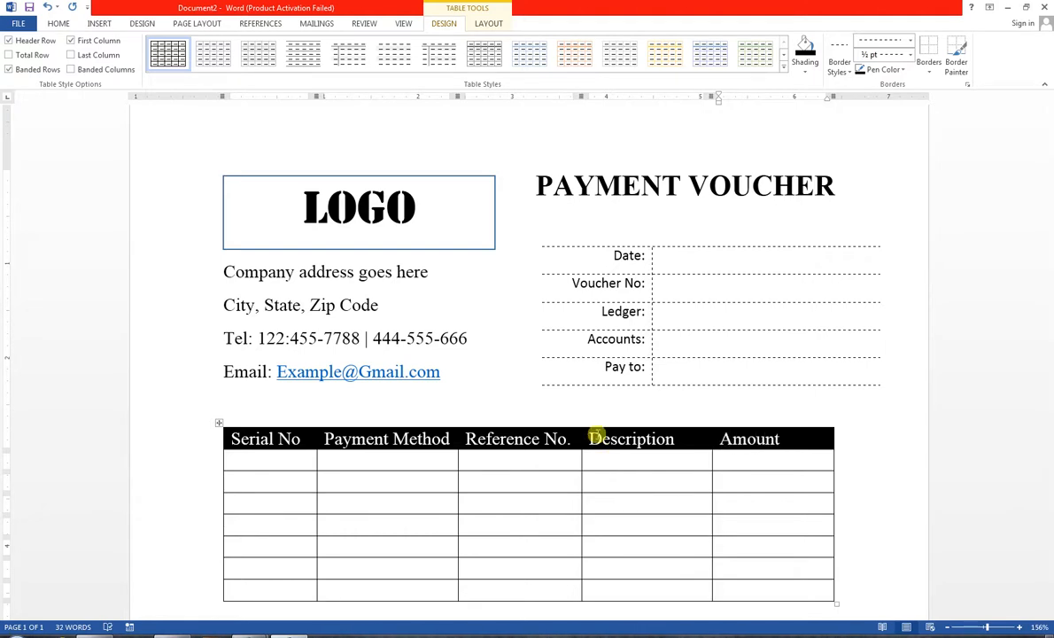
Centre the headings of the black header row horizontally and vertically within their cells.
left_click(484, 506)
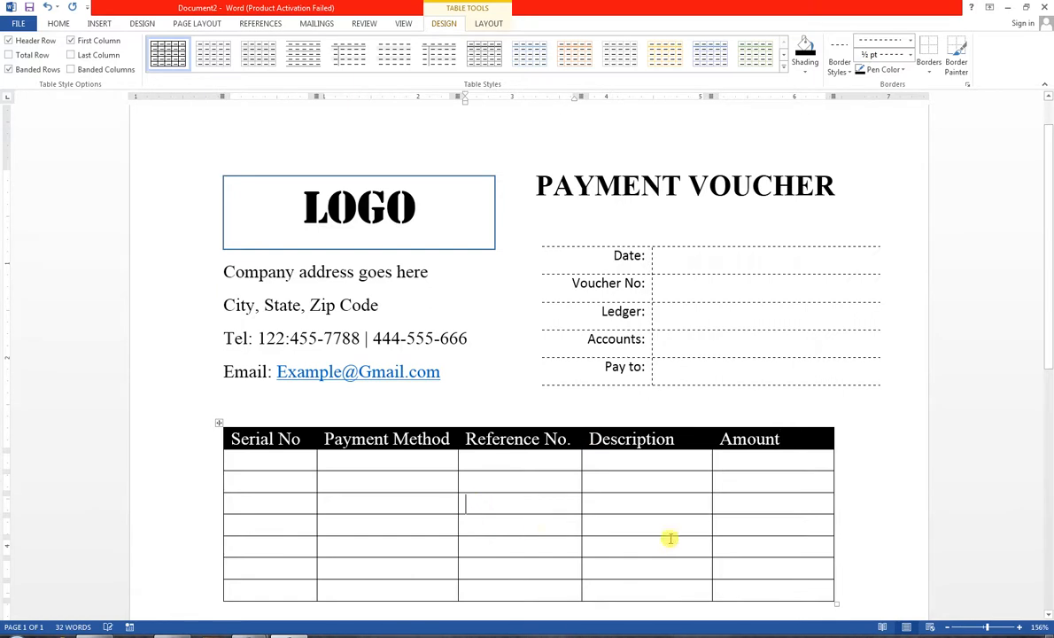
scroll(666, 538, "down", 2)
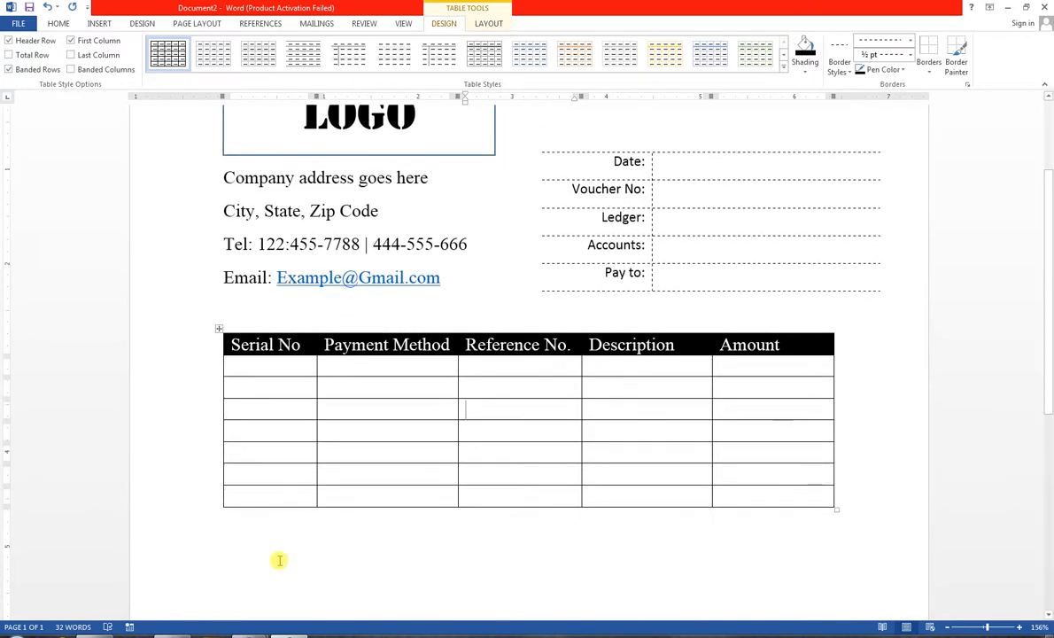
left_click(278, 564)
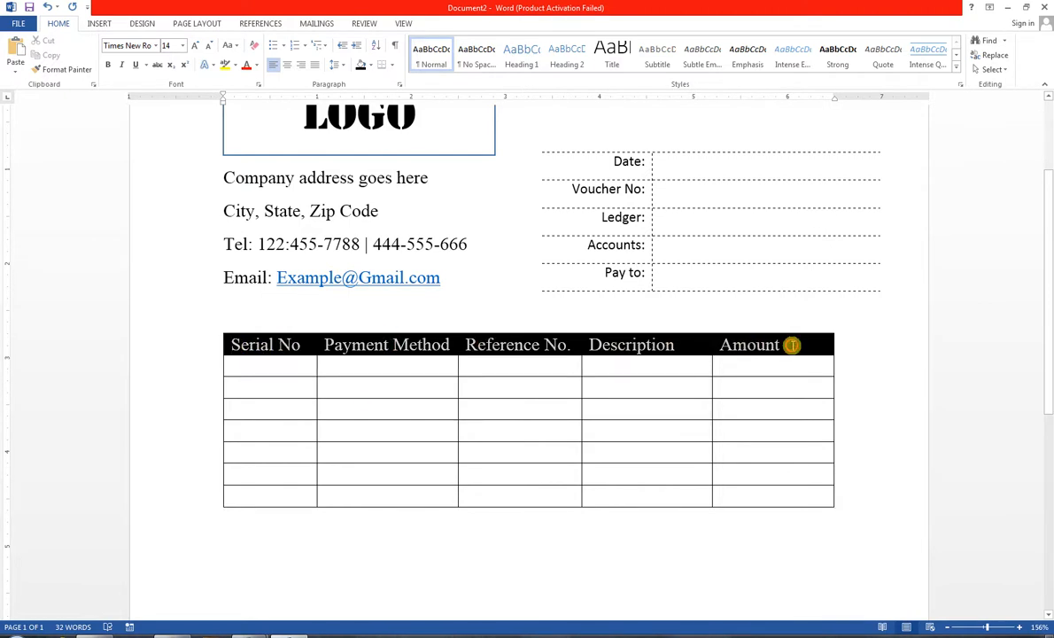
left_click(791, 345)
left_click(446, 23)
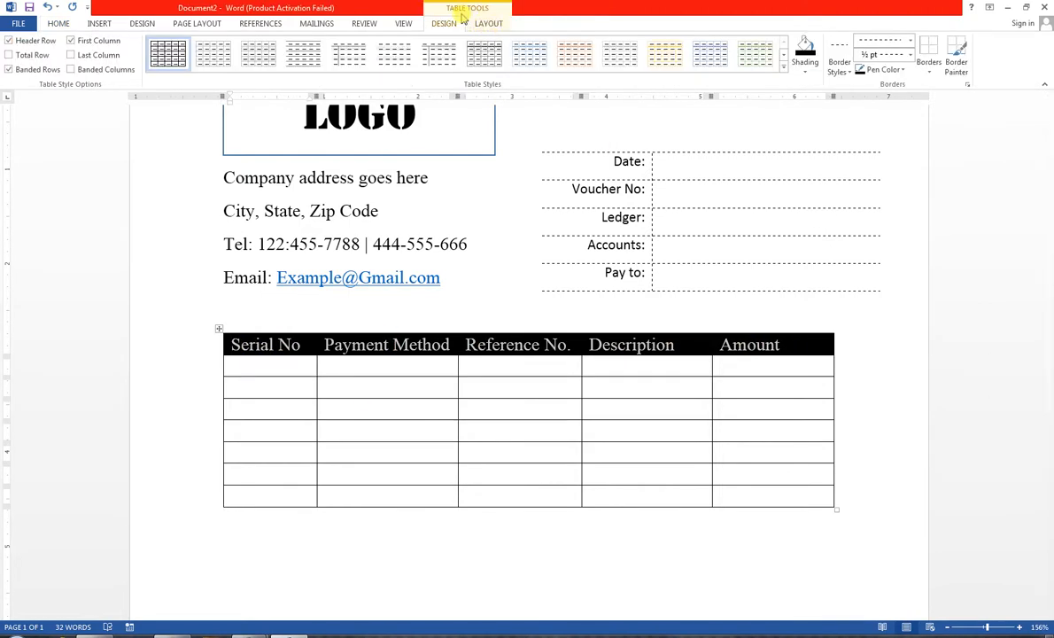
left_click(487, 24)
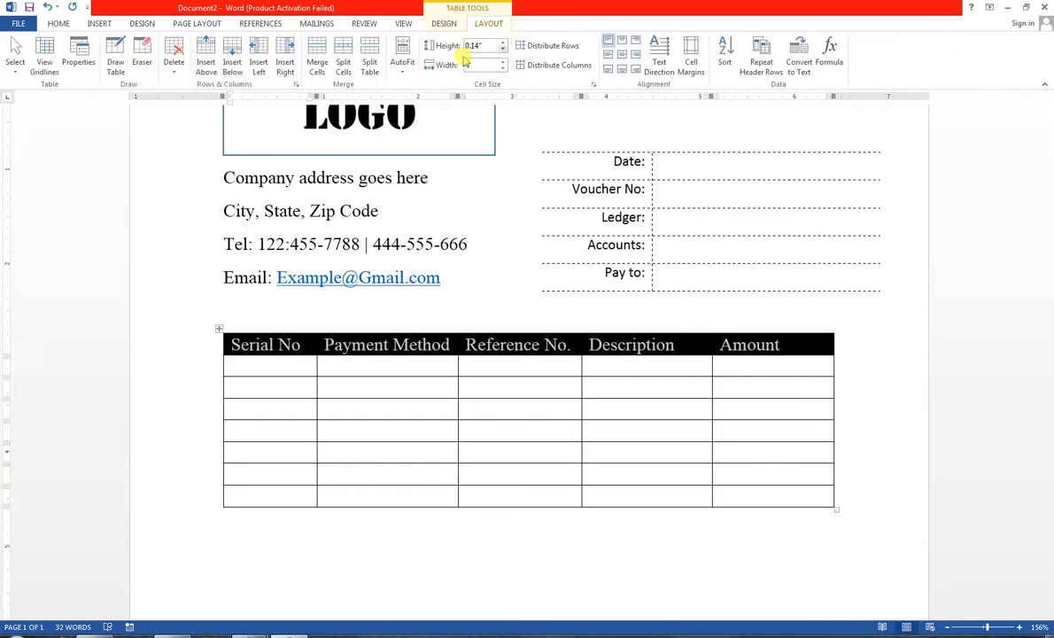
left_click(622, 55)
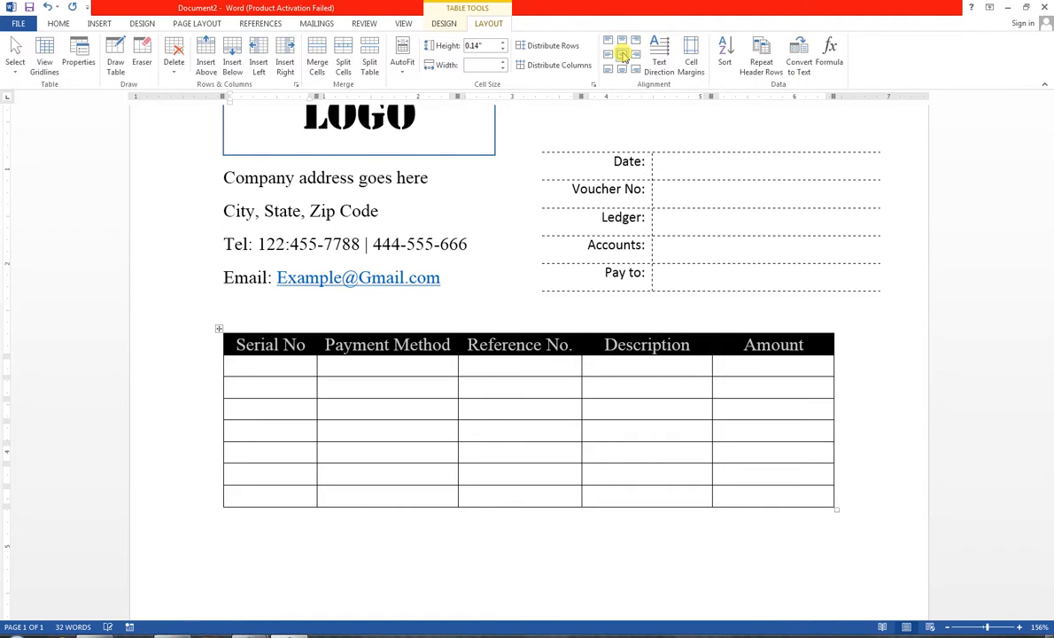
Add two blank lines below the payment items table.
left_click(266, 525)
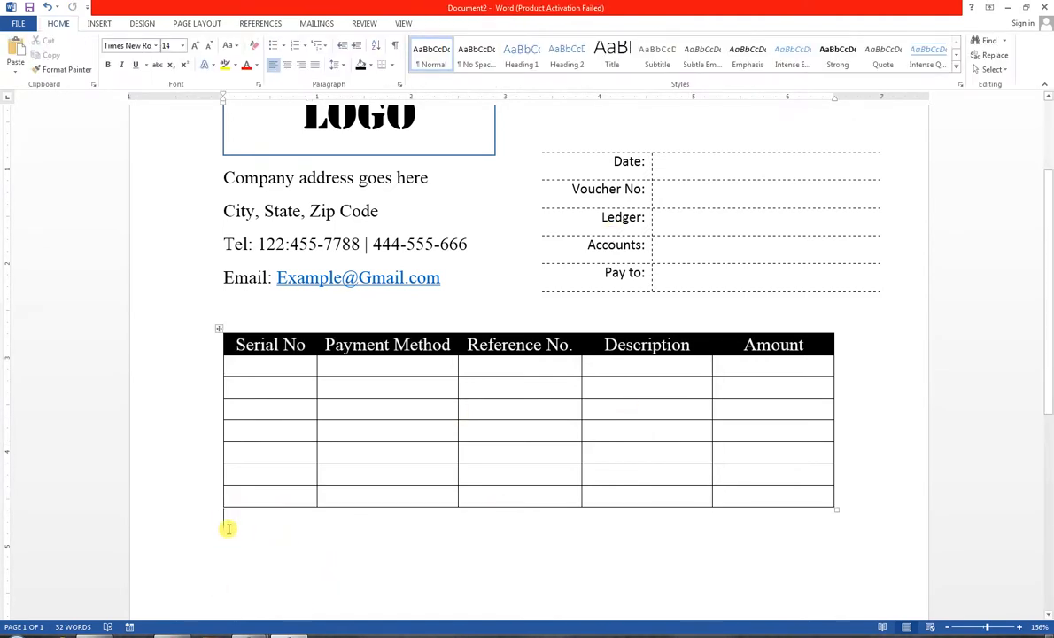
key("Return")
key("Return")
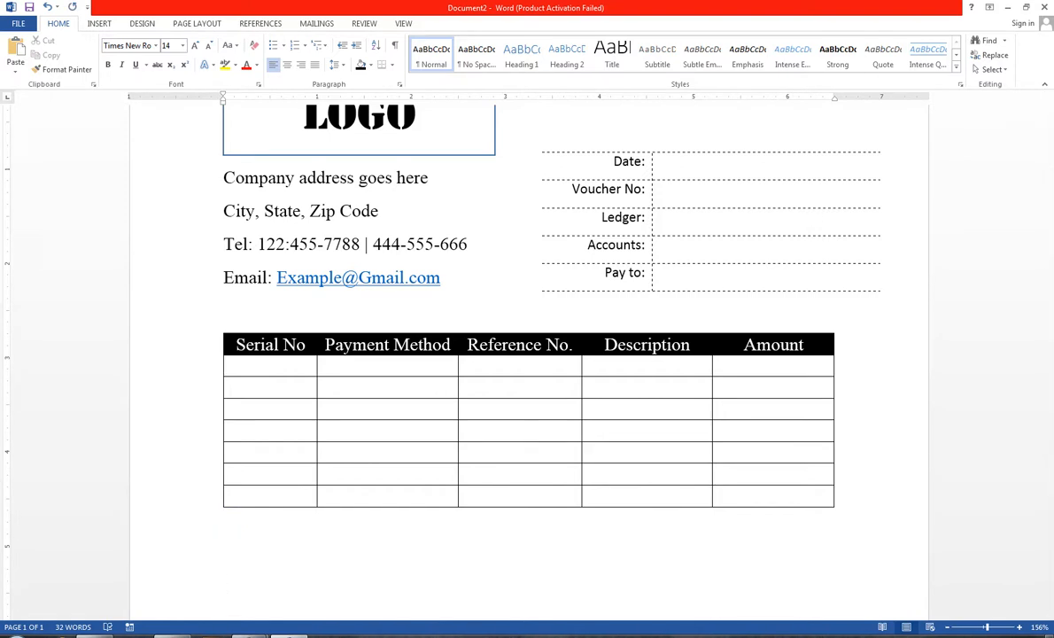
Enter "Authorized" and "Received by" as two widely spaced signature labels on one line below the payment items table.
type("Authorized")
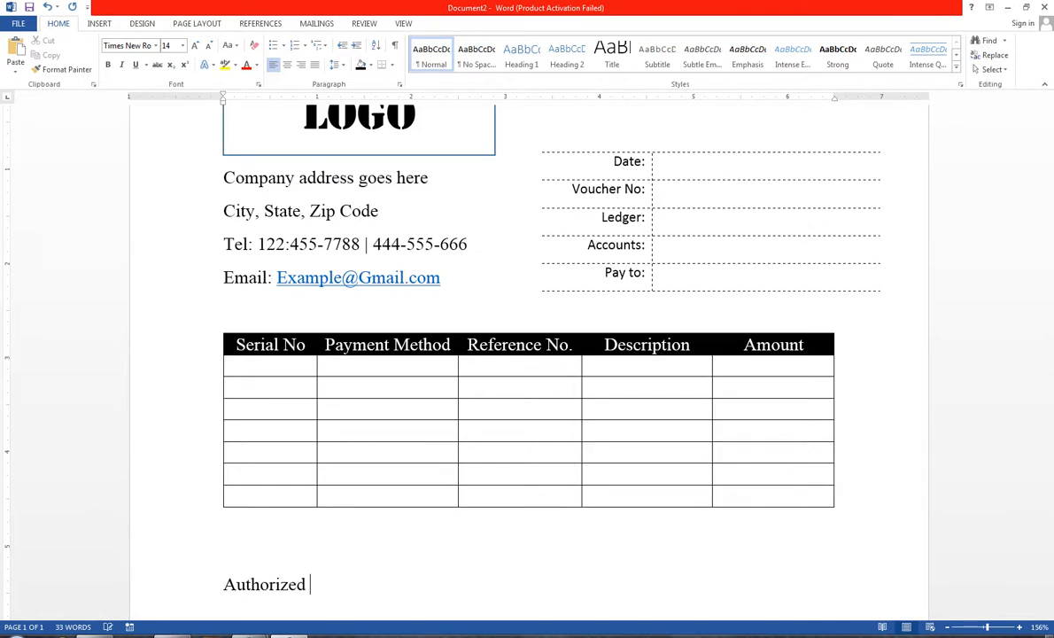
left_click(223, 583)
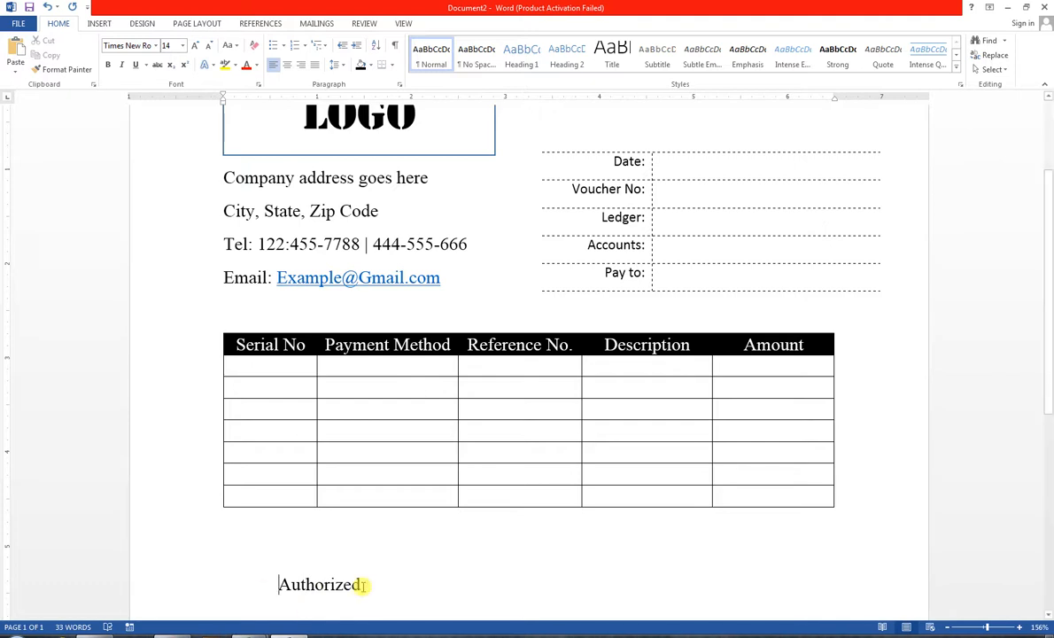
left_click(362, 584)
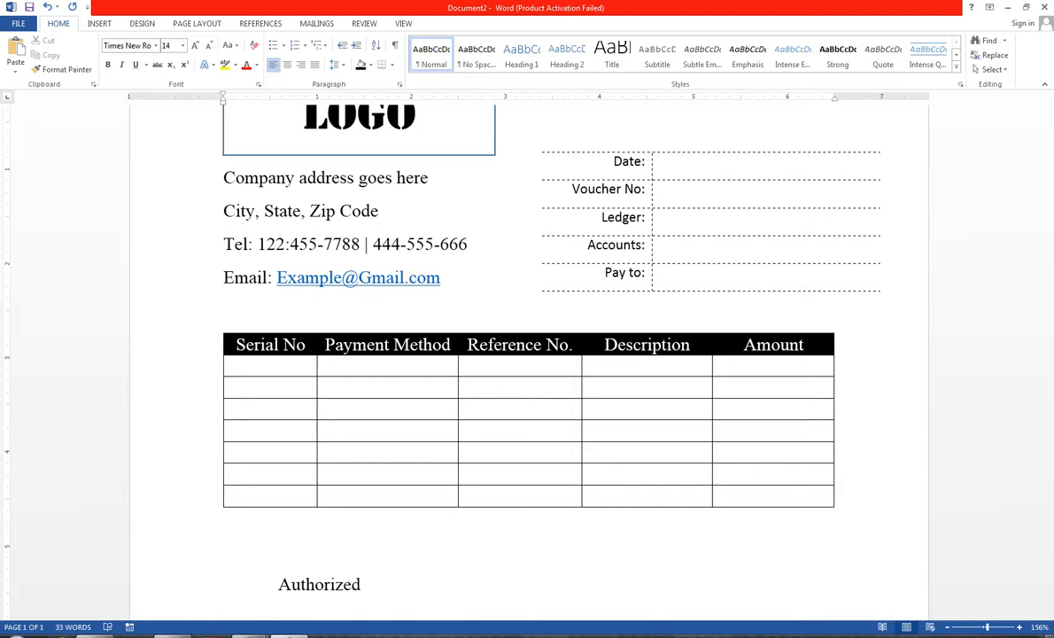
type("Rece")
key("BackSpace")
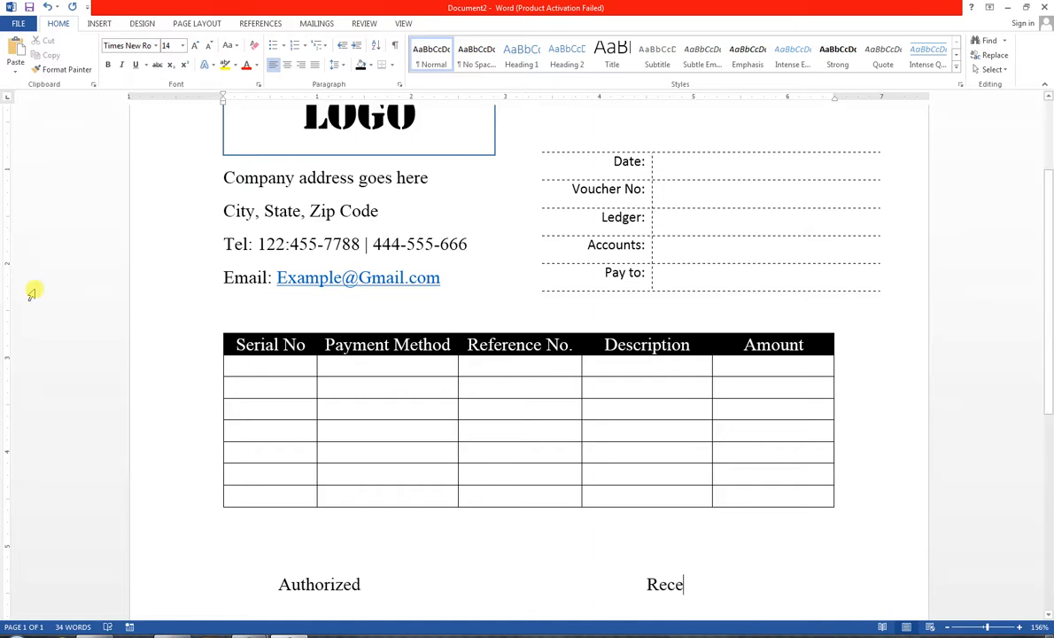
type("iv")
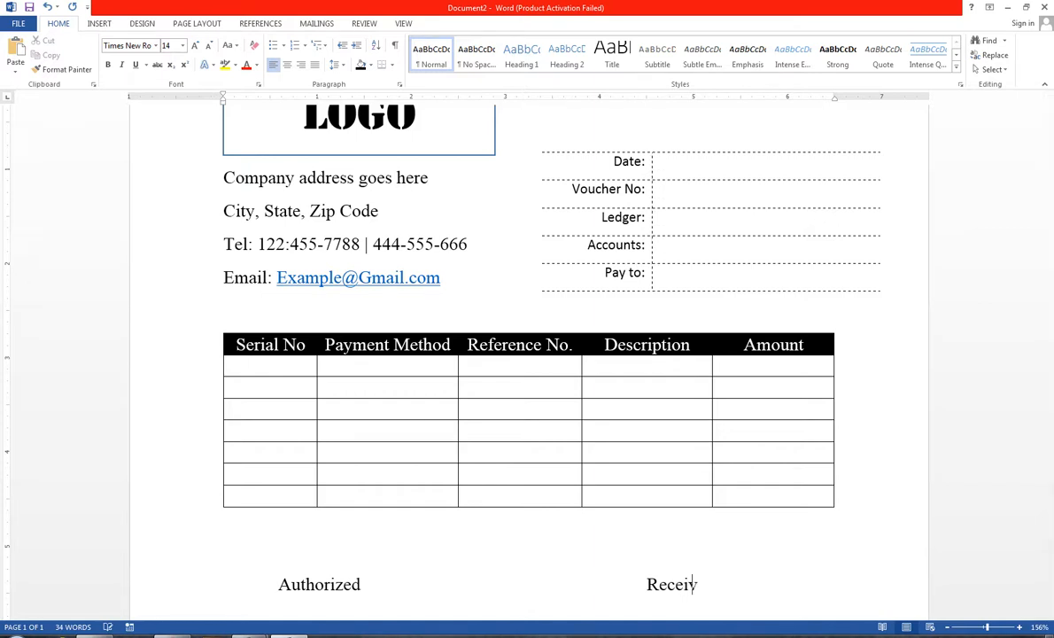
type("ed by")
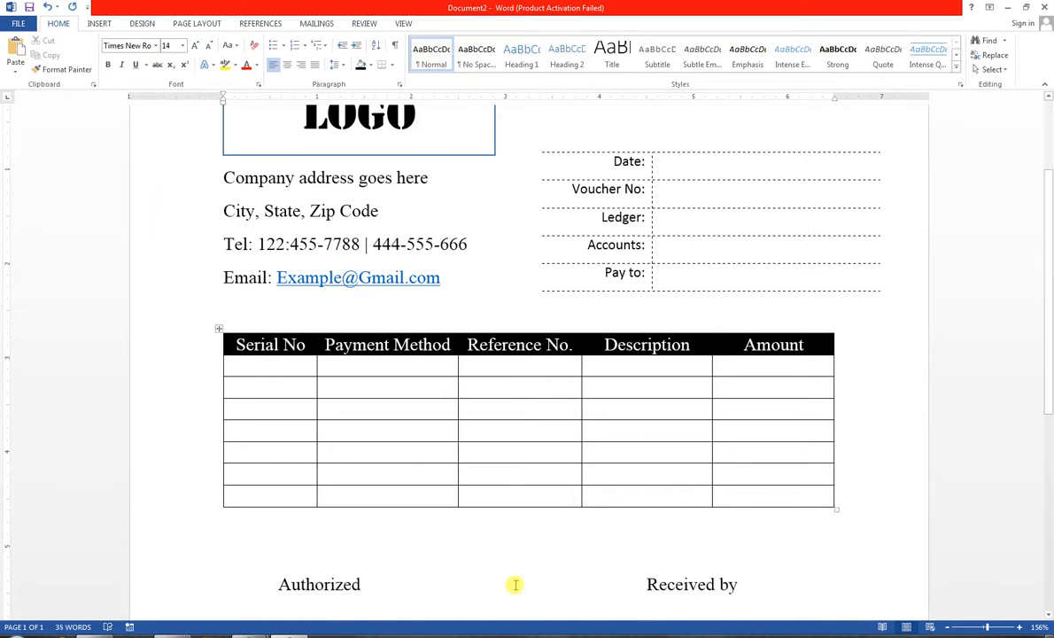
Add underscore signature lines of similar length beneath the "Authorized" and "Received by" labels.
key("Return")
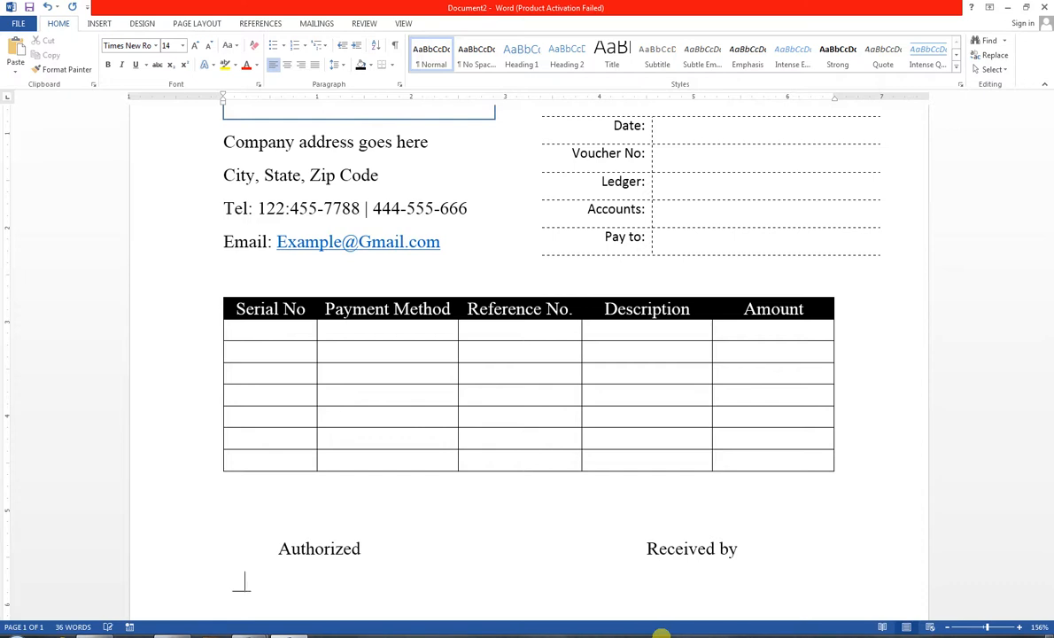
type("_____________________________")
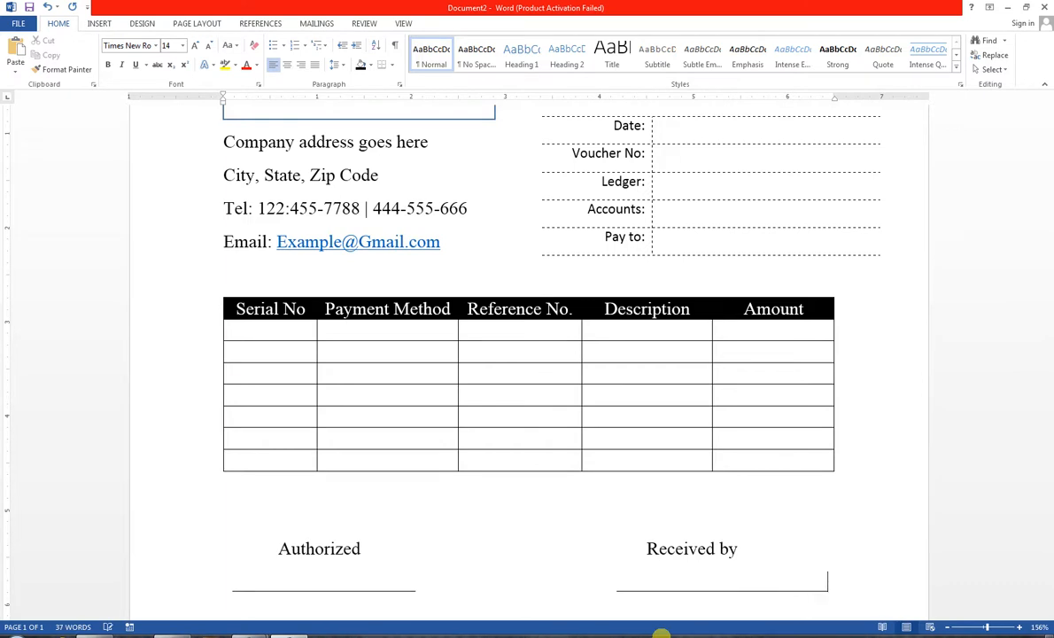
key("BackSpace")
key("BackSpace")
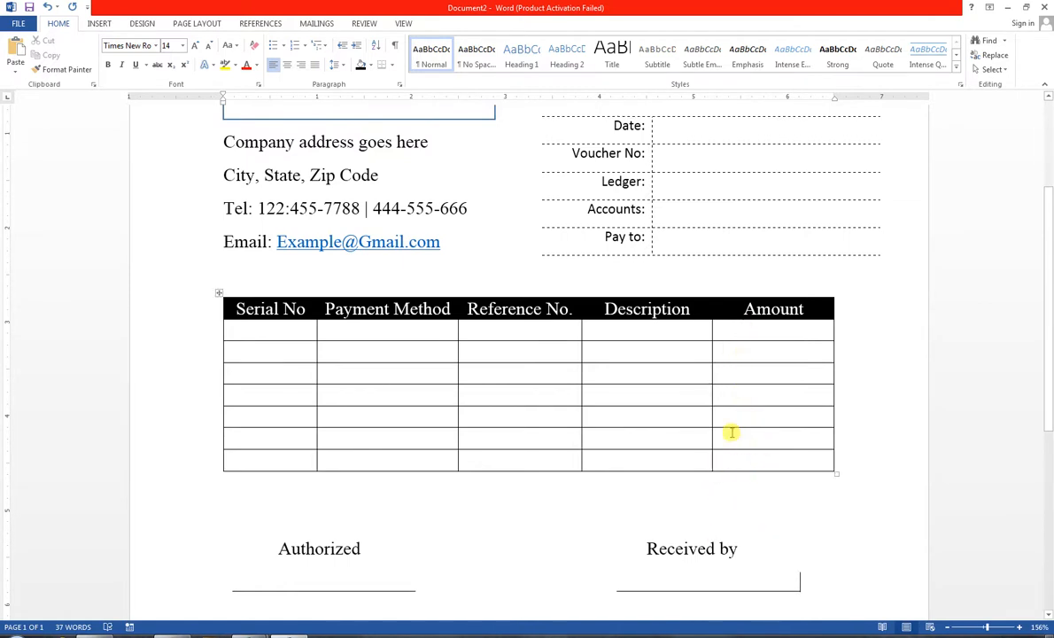
Add a new row at the end of the payment items table.
left_click(719, 461)
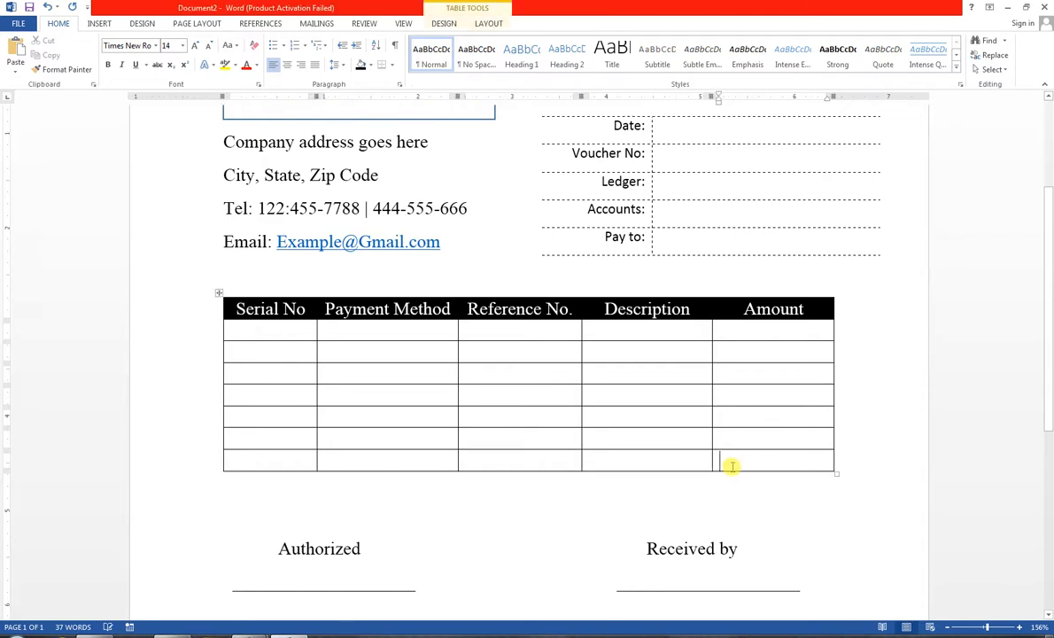
key("Tab")
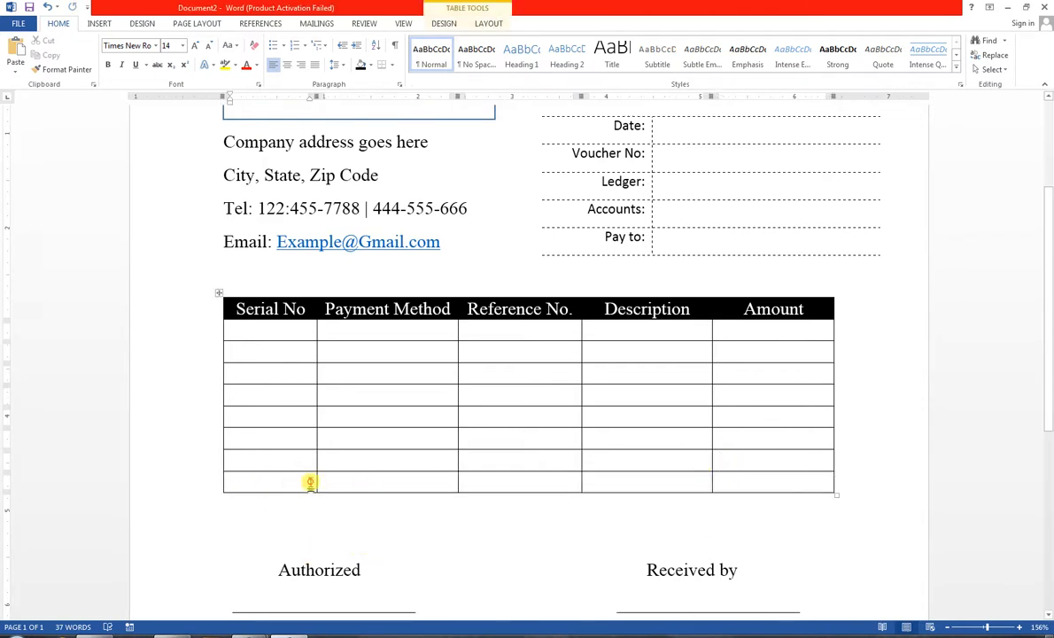
Try to delete the first four cells of the payment items table's last row.
left_click_drag(308, 482, 642, 489)
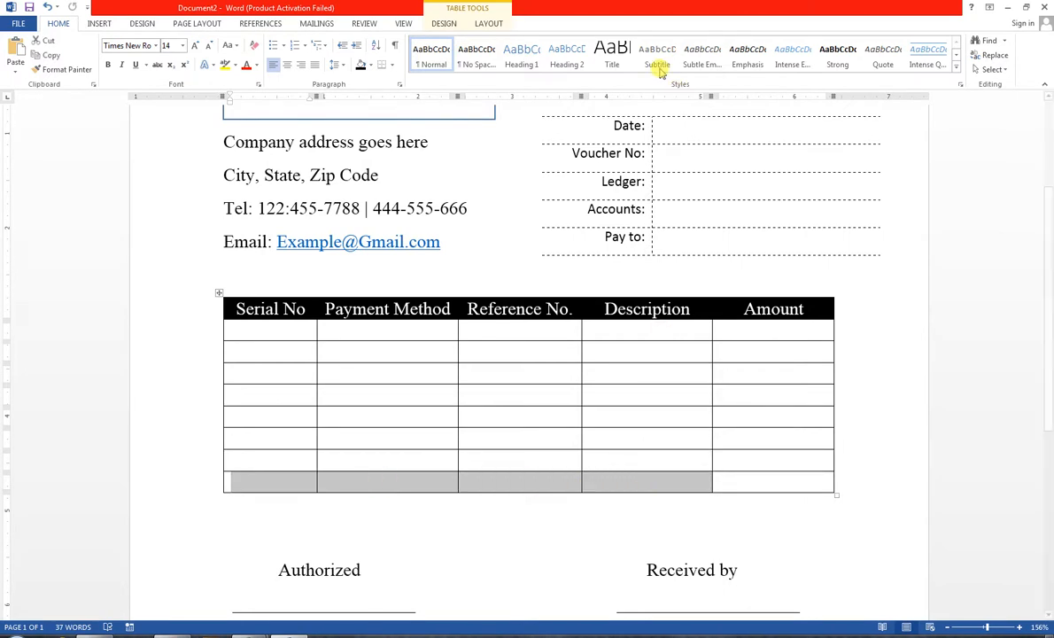
left_click(444, 24)
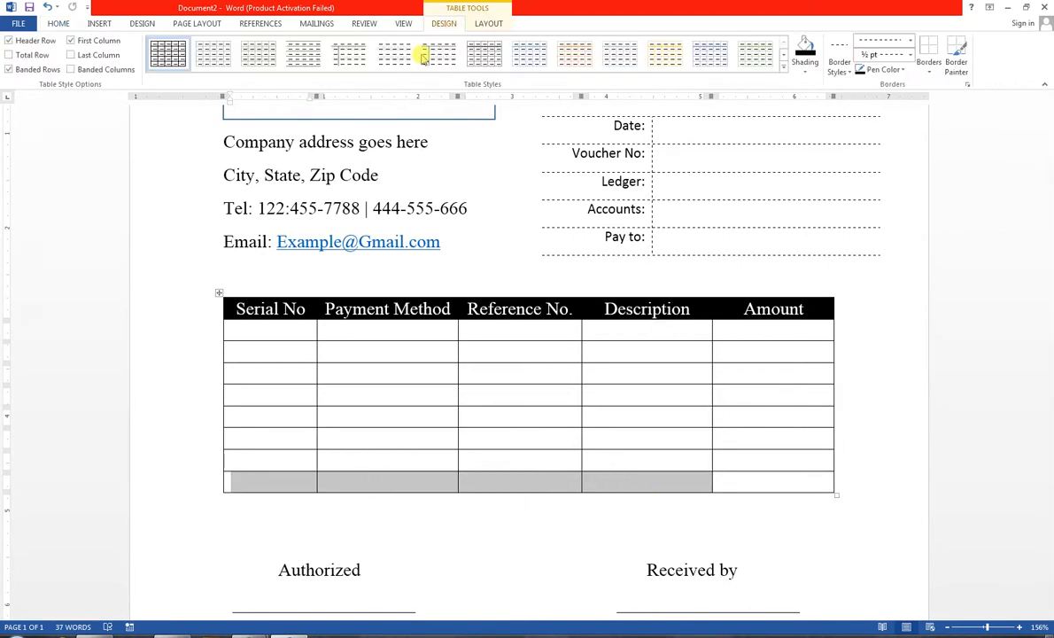
left_click(489, 24)
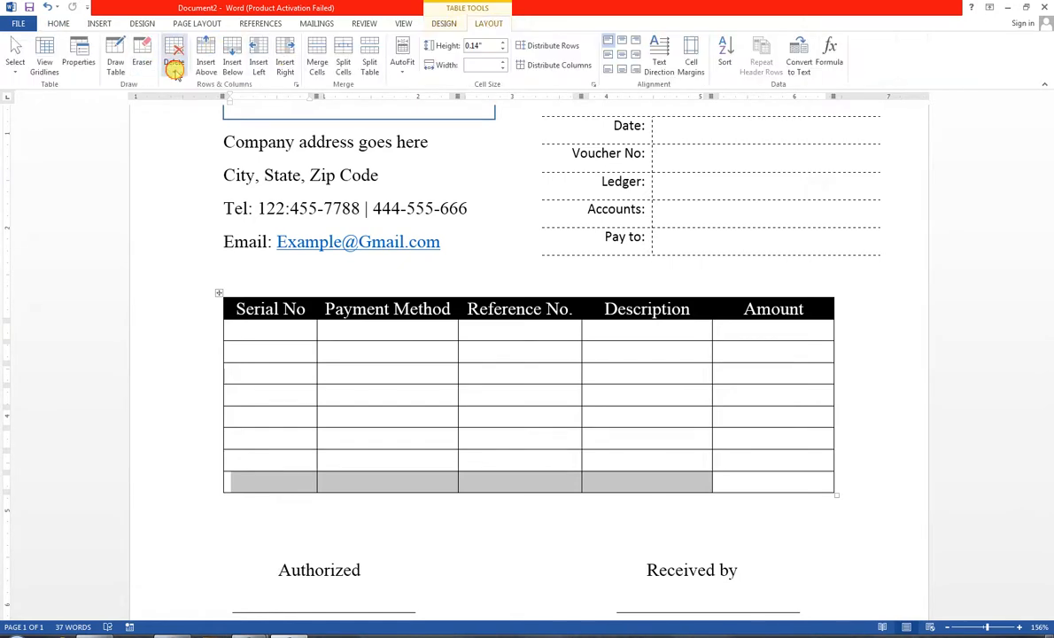
left_click(174, 62)
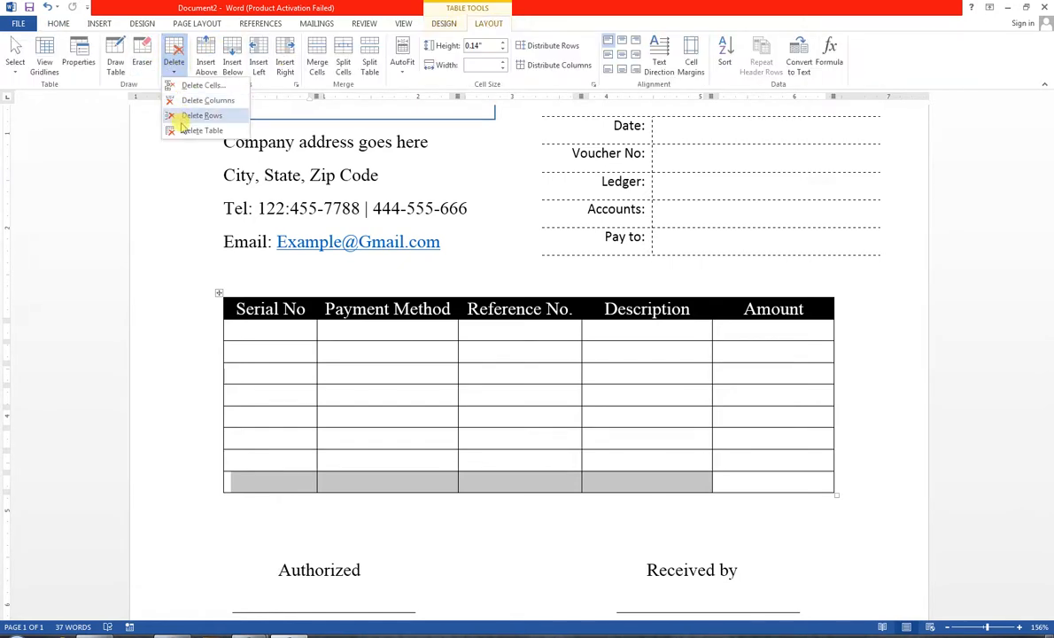
left_click(208, 85)
left_click(500, 343)
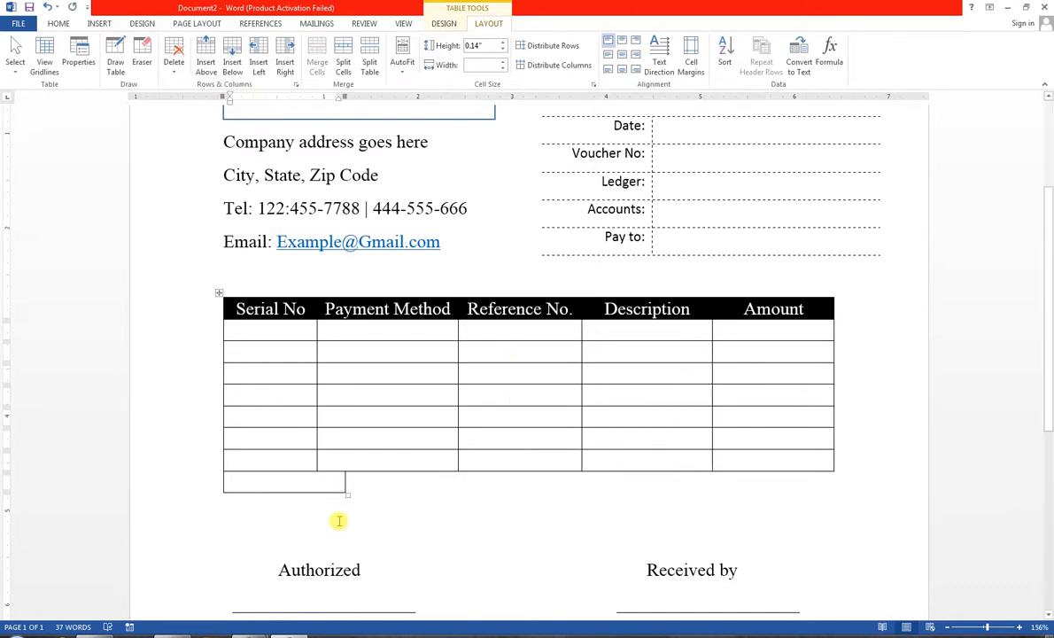
key("ctrl+z")
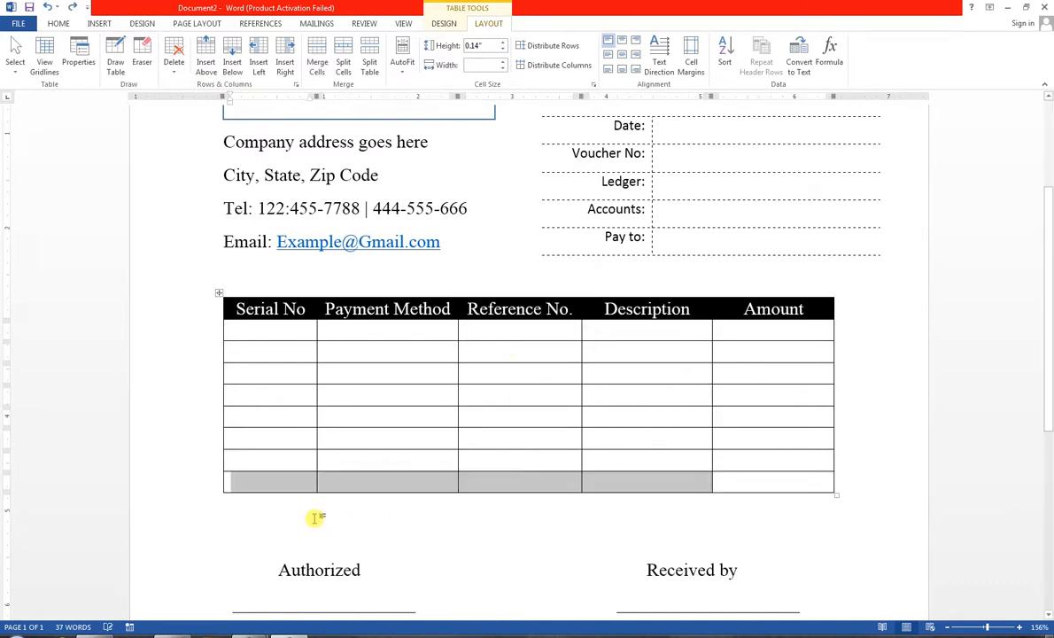
Erase the dividers, bottom border and left border of the last row's first four cells, keeping the Amount cell boxed.
left_click(635, 511)
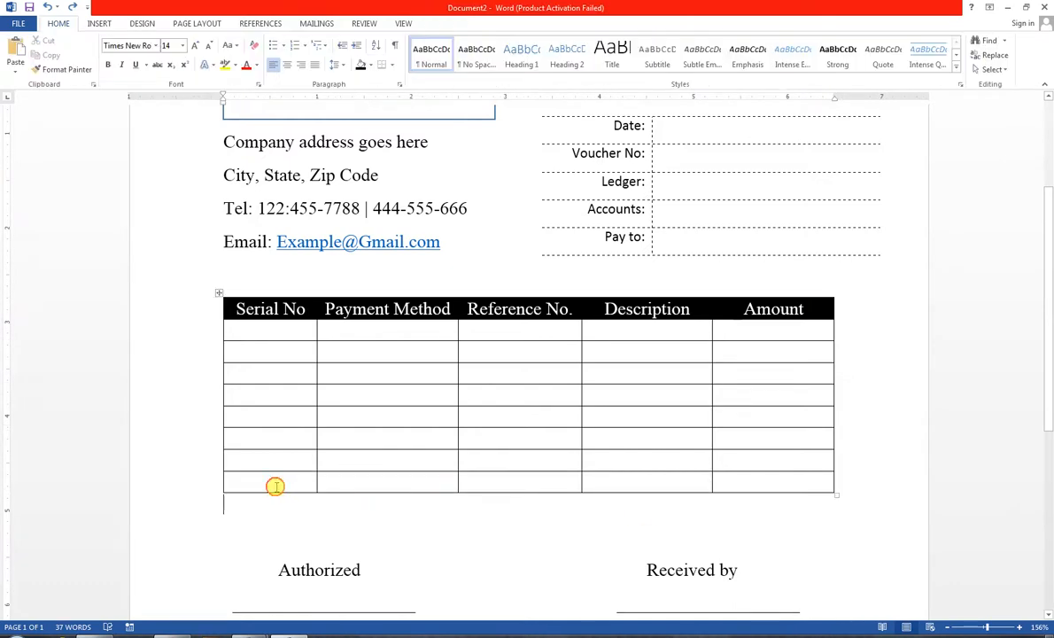
left_click(274, 486)
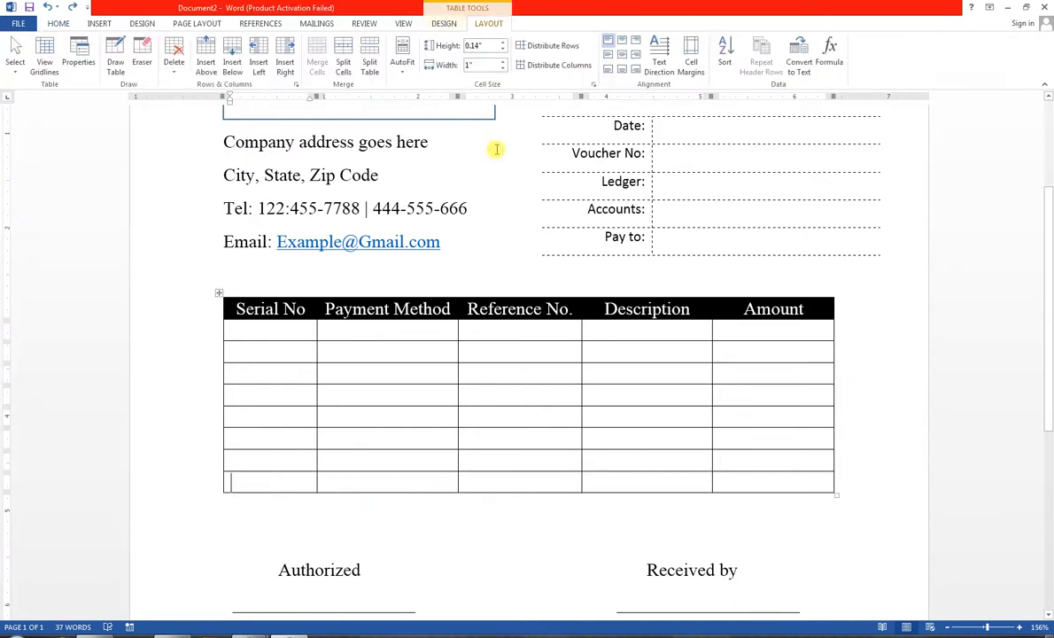
left_click(444, 24)
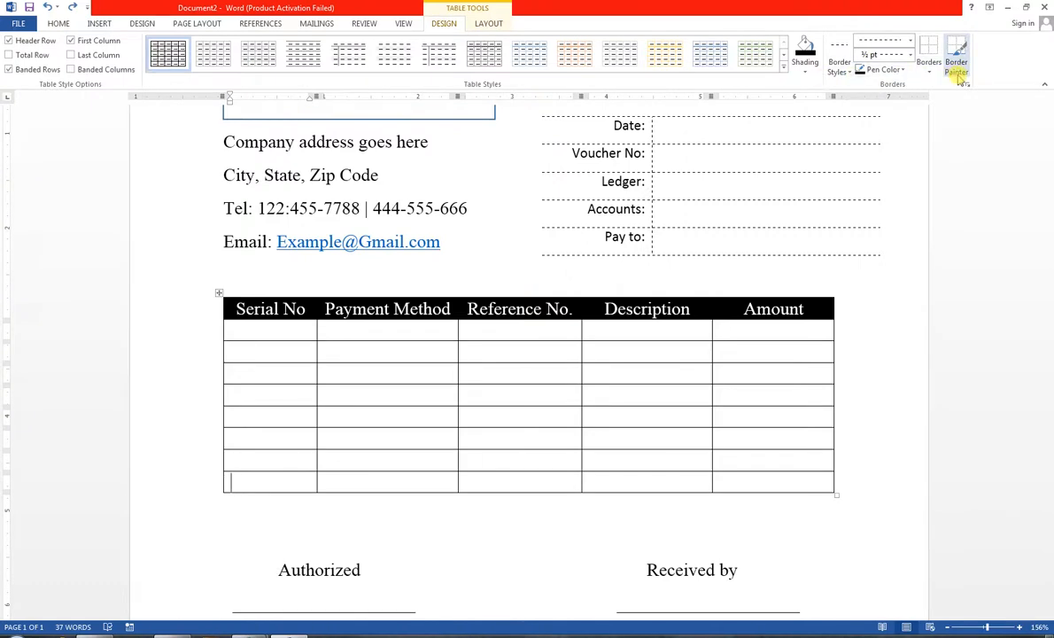
left_click(503, 25)
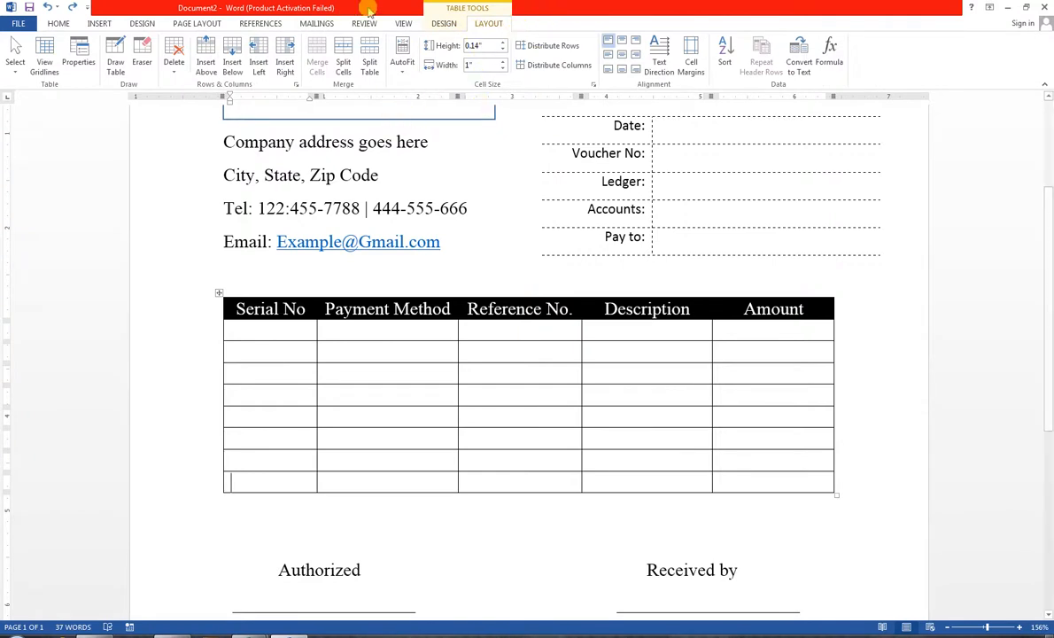
left_click(141, 56)
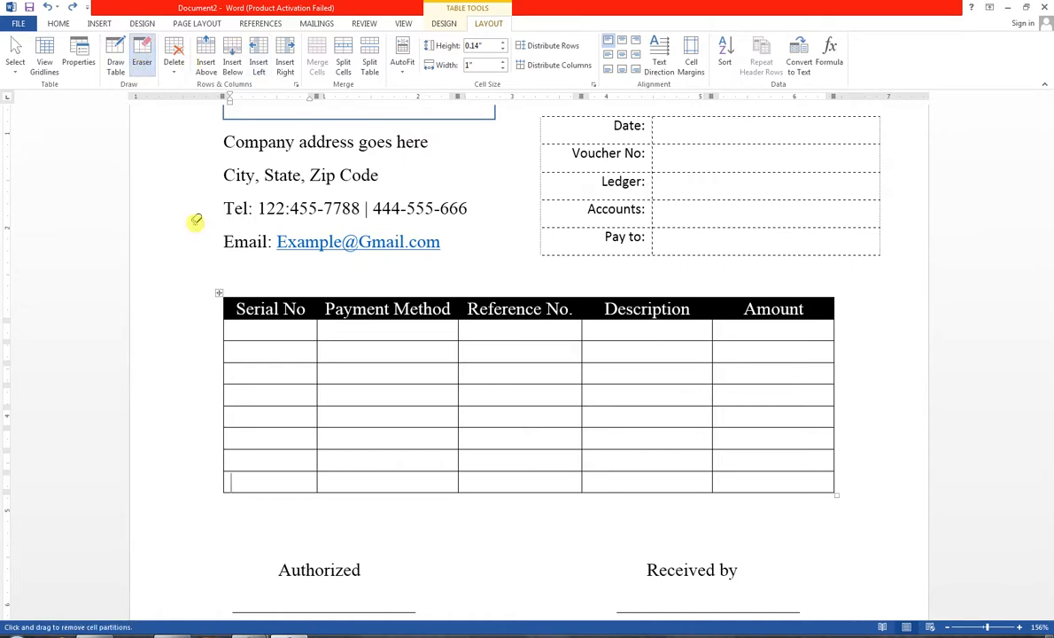
mouse_move(266, 493)
left_mouse_down()
mouse_move(316, 485)
mouse_move(571, 512)
mouse_move(684, 501)
mouse_move(657, 500)
left_mouse_up()
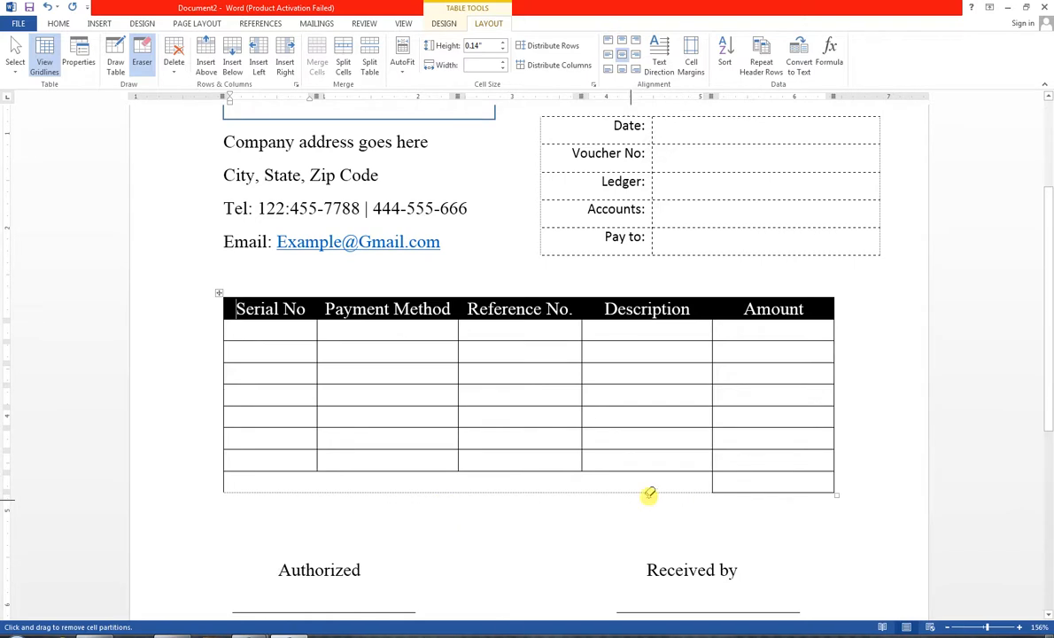
type("t")
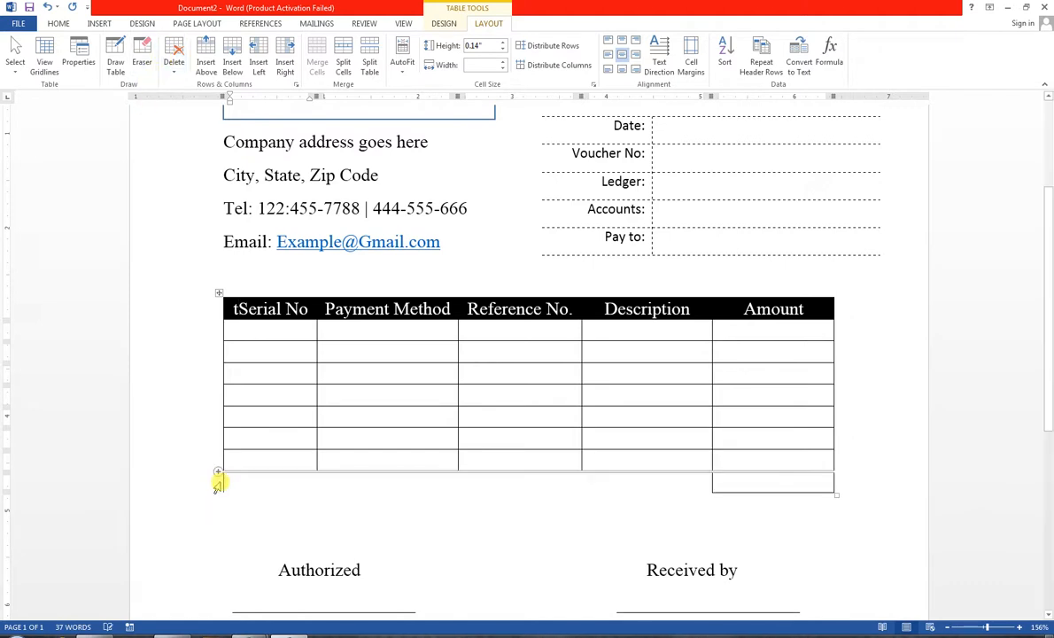
left_click(141, 58)
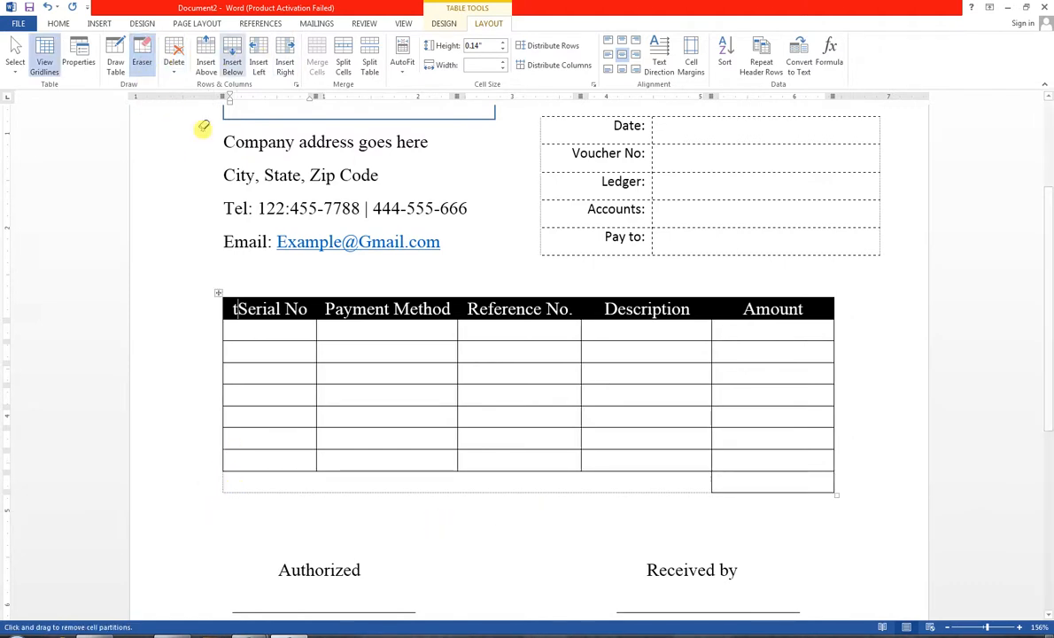
Try to erase the border between the Payment Method column's last boxed cell and the borderless cell beneath it.
left_click(588, 486)
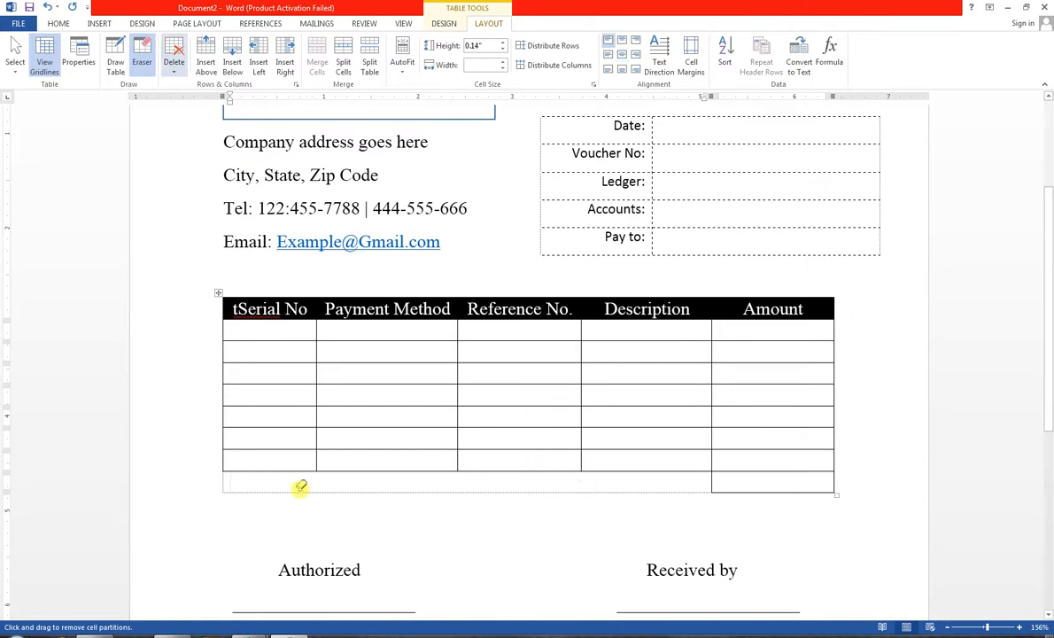
left_click(395, 475)
left_click(394, 478)
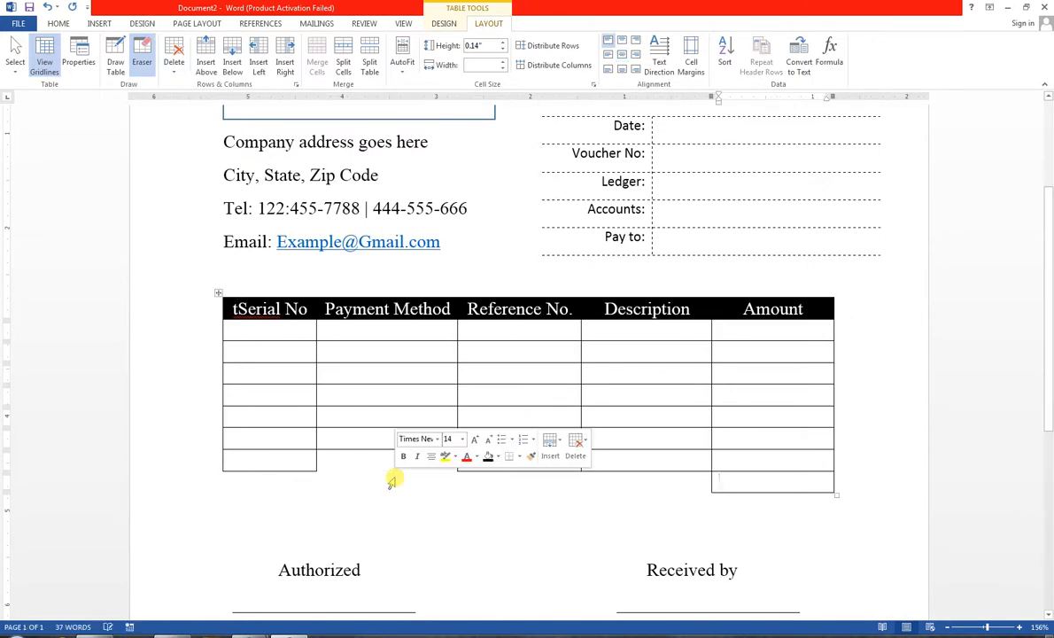
left_click(619, 507)
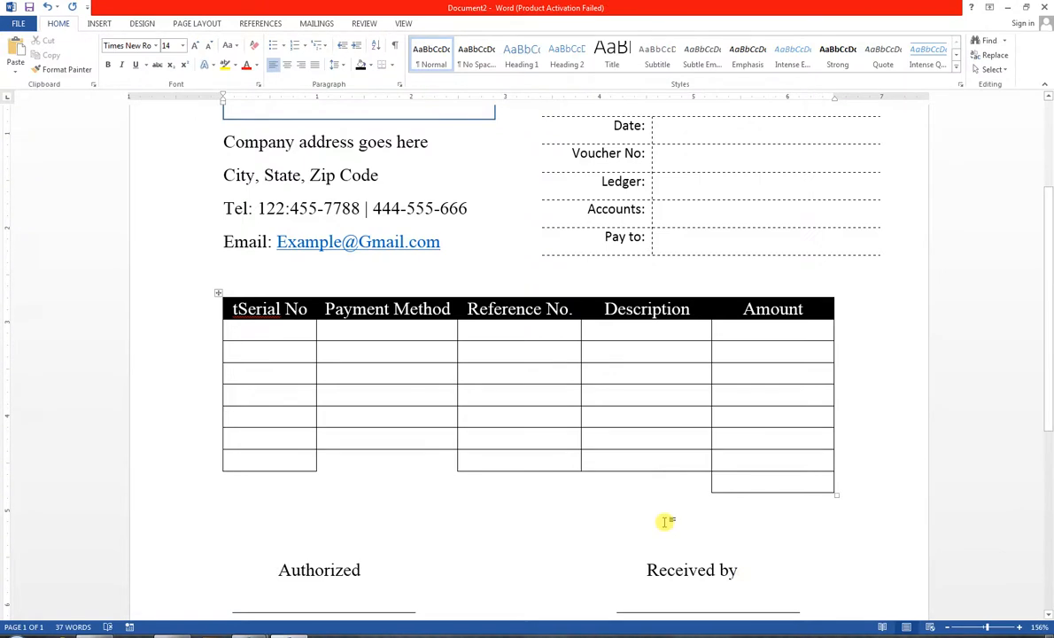
Enter "TOTAL" in the borderless cell of the last row and align it right, beside the Amount cell.
key("Up")
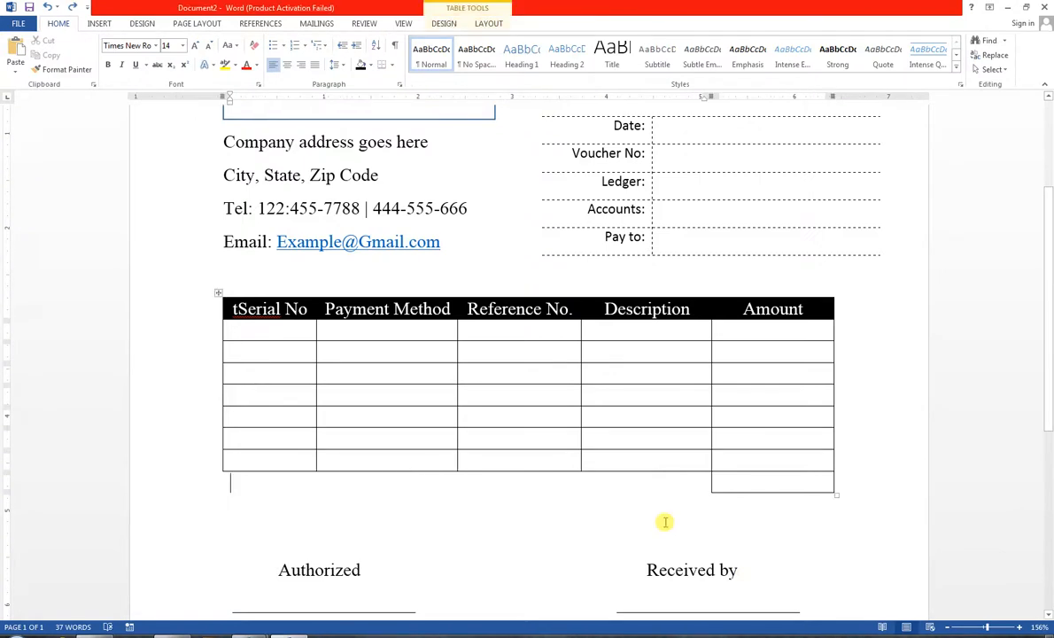
type("t")
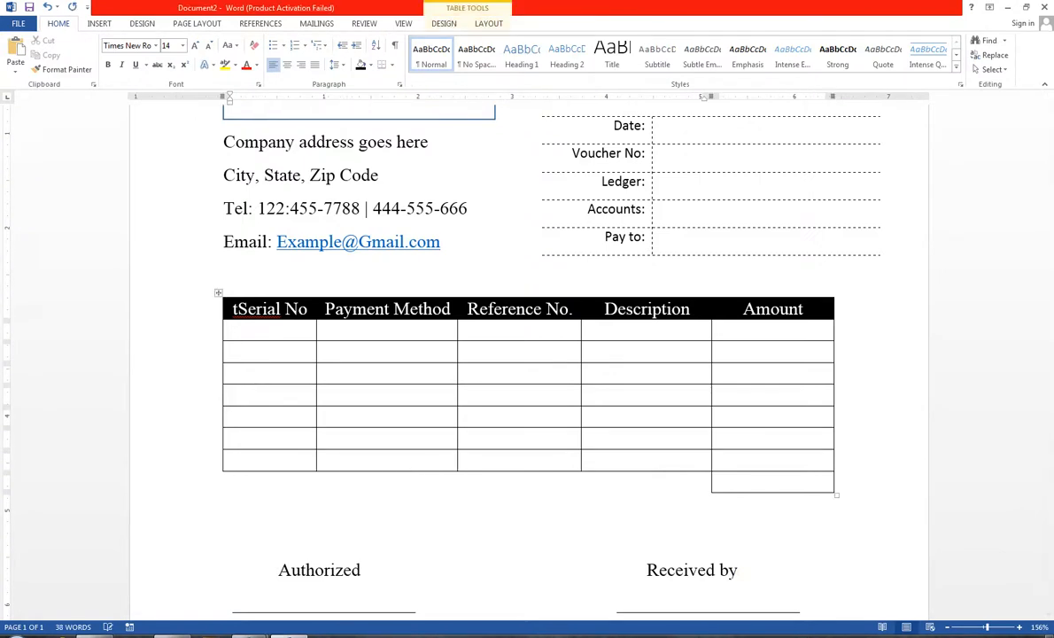
type("TOTAL")
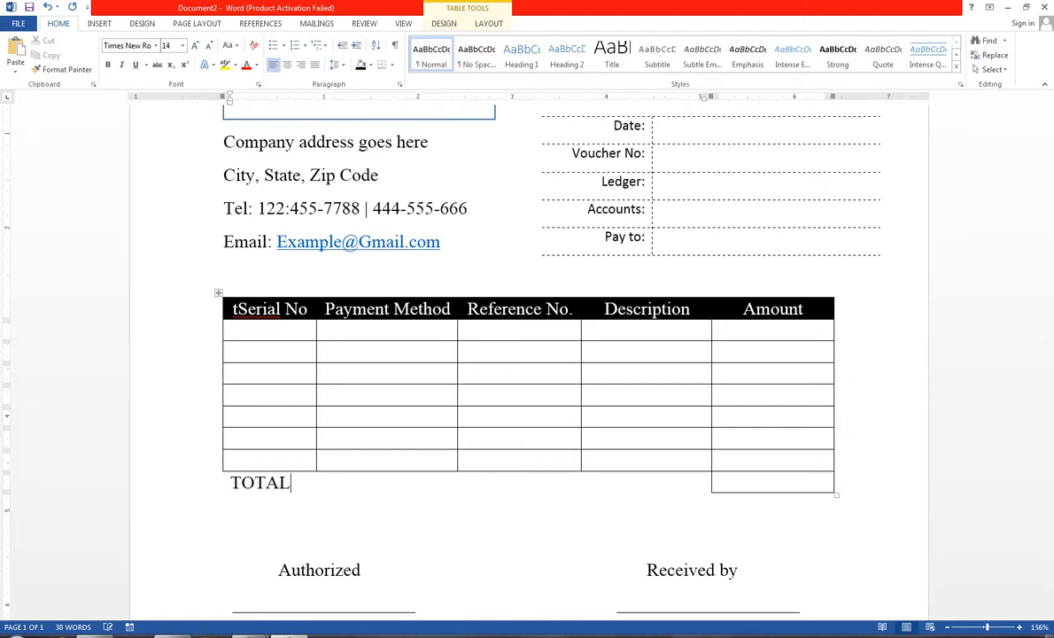
left_click(301, 68)
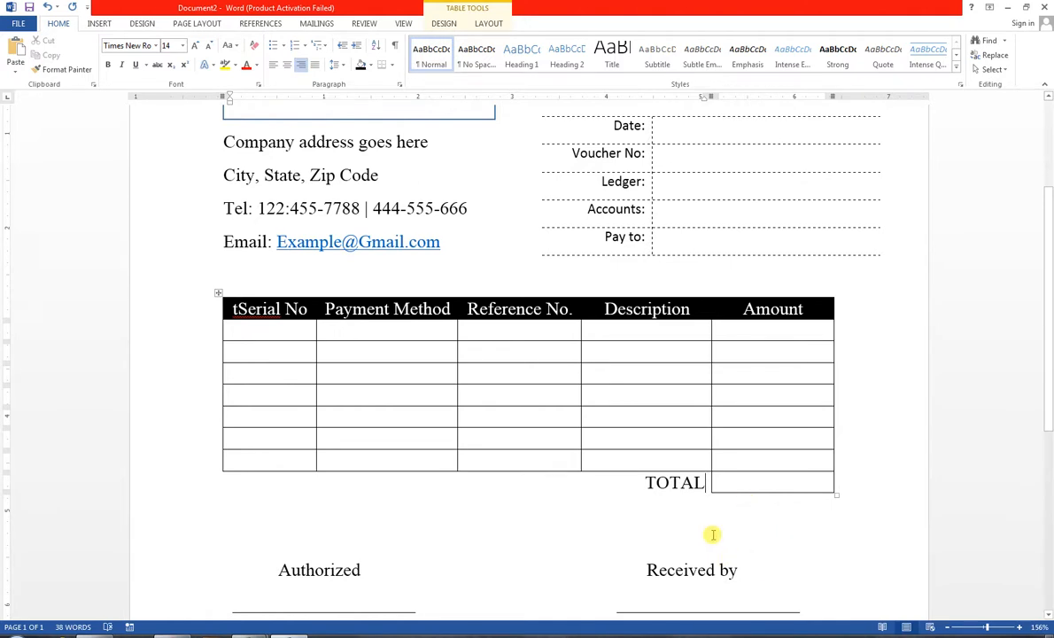
Remove the stray "t" in front of the "Serial No" column heading.
scroll(722, 529, "up", 1)
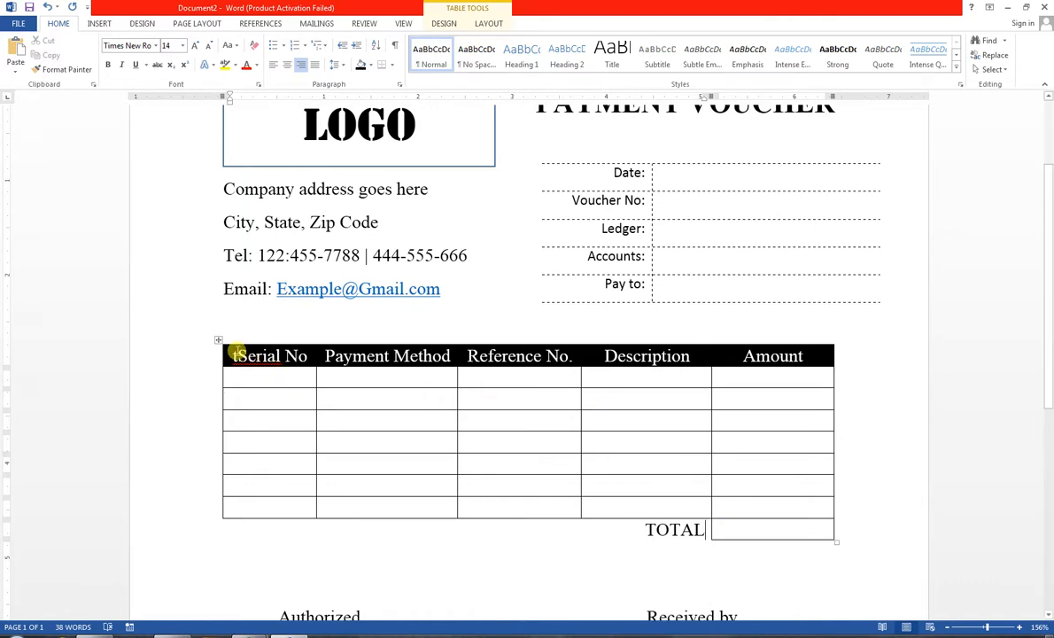
left_click(238, 355)
key("BackSpace")
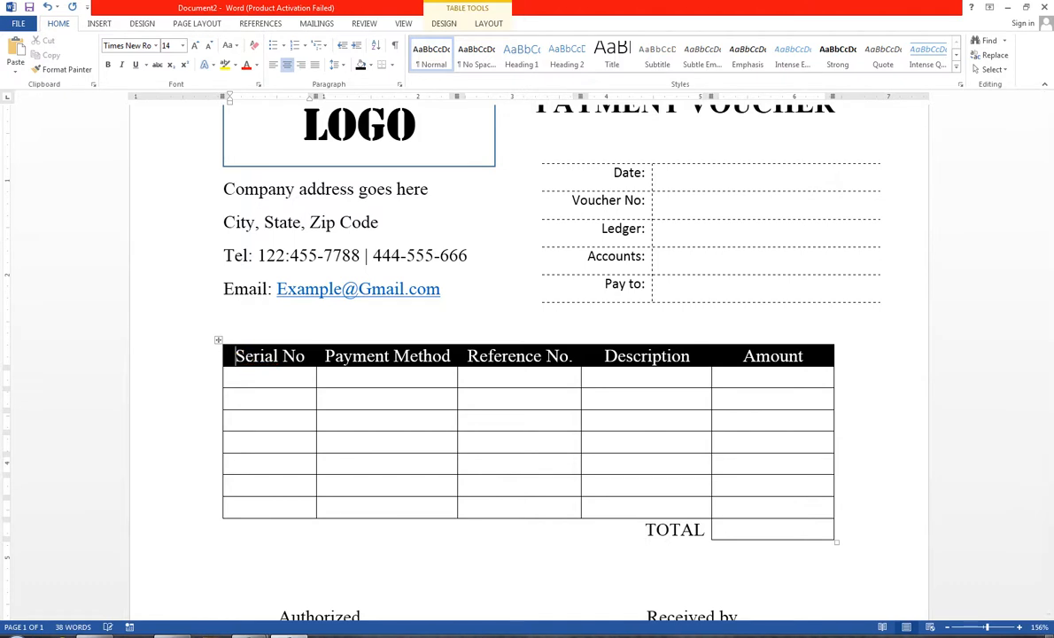